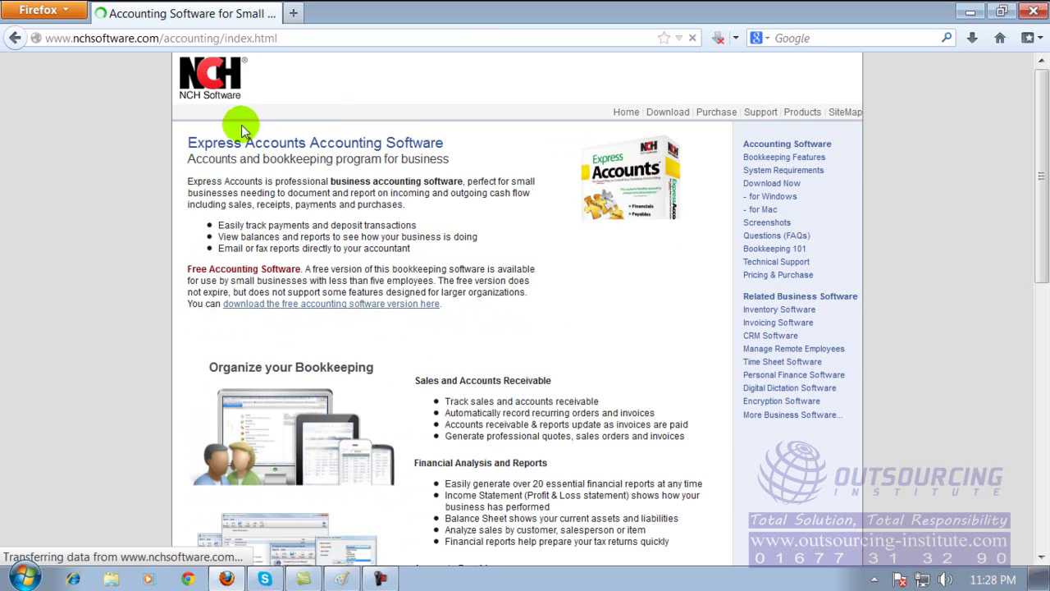
- Look through the Express Accounts page, try the Yahoo! Voices accounting software result, and return to the Google results
left_click_drag(1045, 197, 1040, 361)
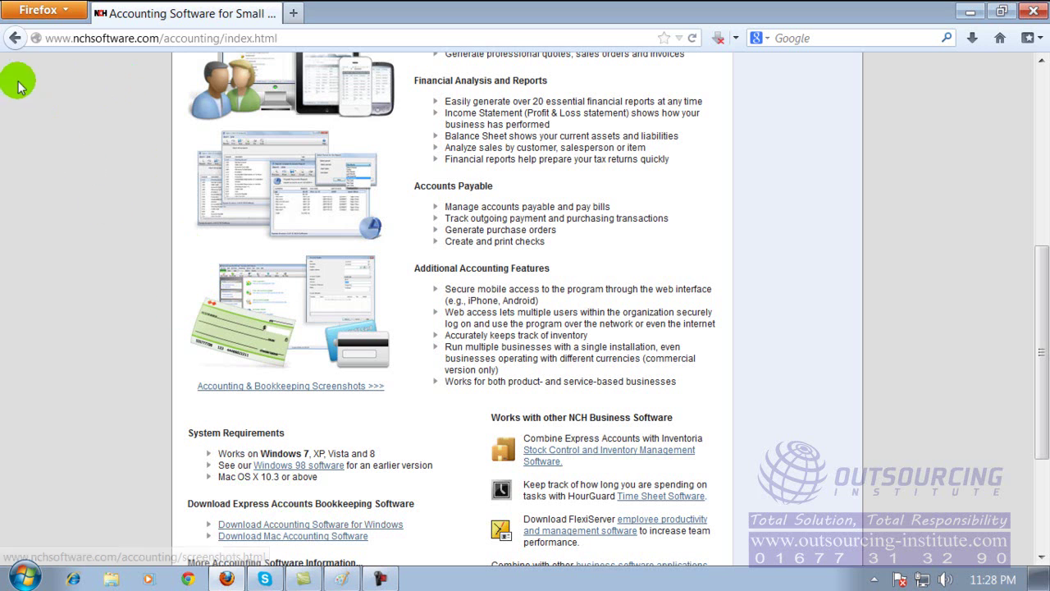
left_click(15, 39)
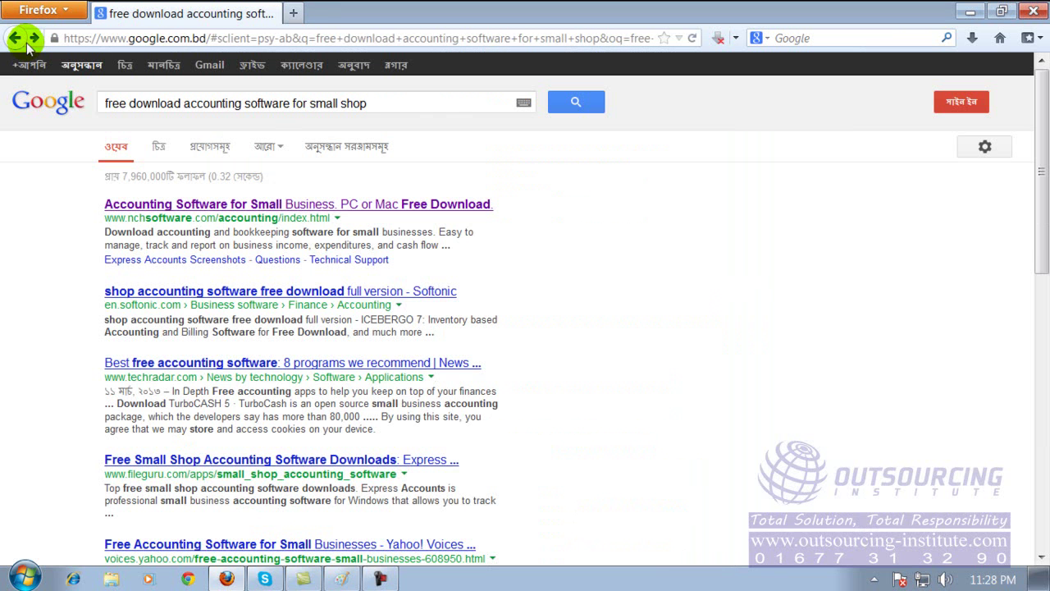
left_click(309, 540)
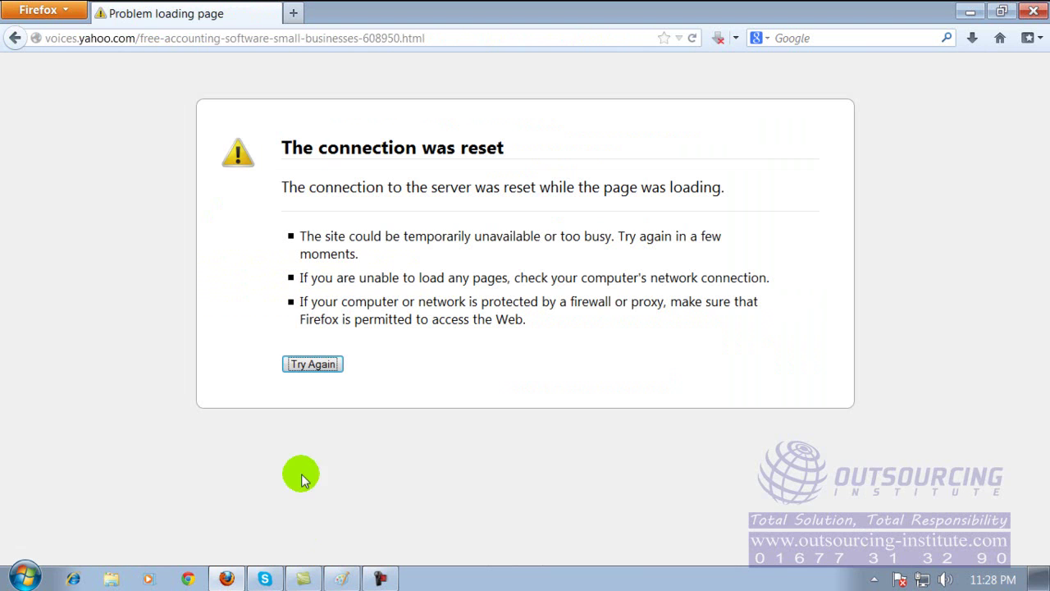
left_click(15, 37)
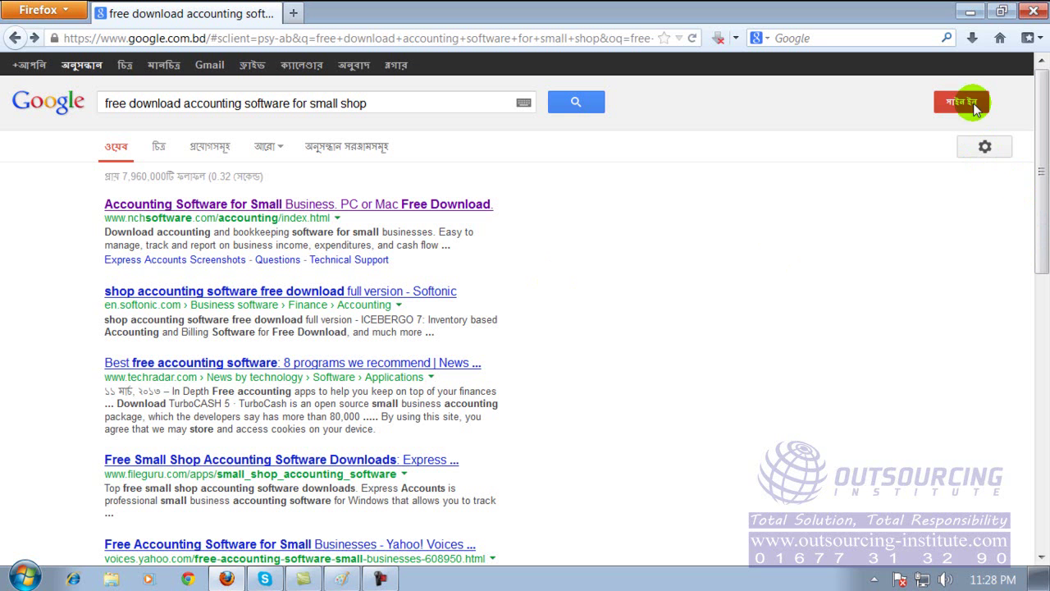
- Minimize the browser and Paint windows, and open the folder D:\Advance Course Full 65 Hours\3. Advance internet from My Computer
left_click(971, 11)
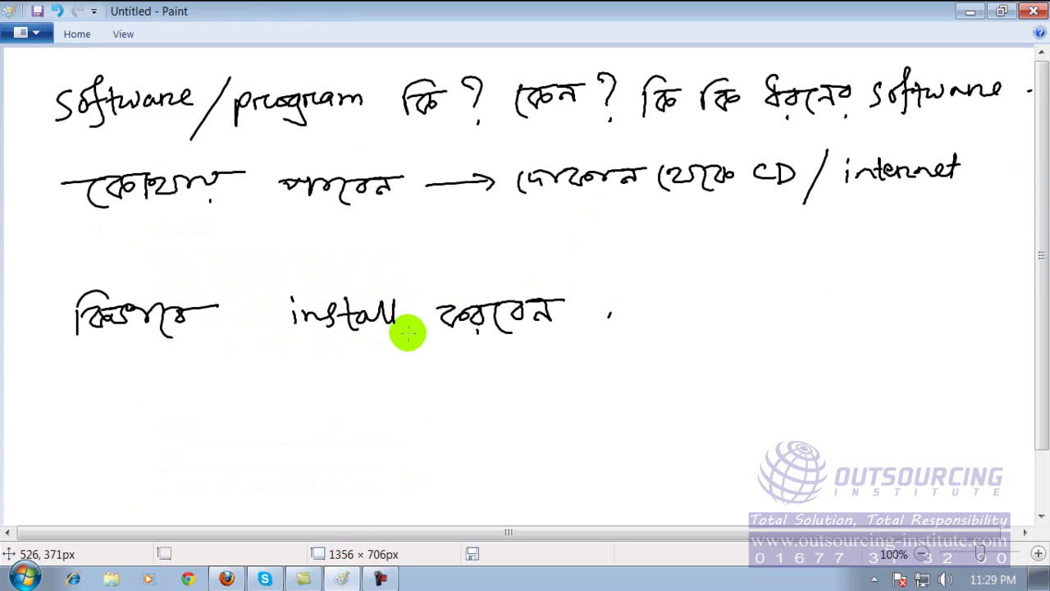
left_click(971, 11)
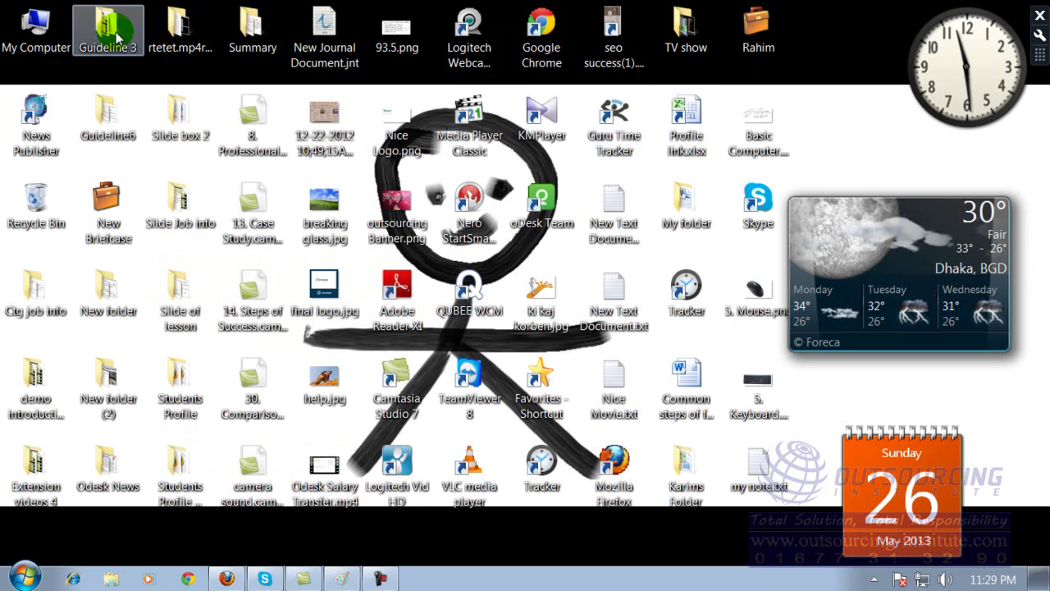
double_click(35, 26)
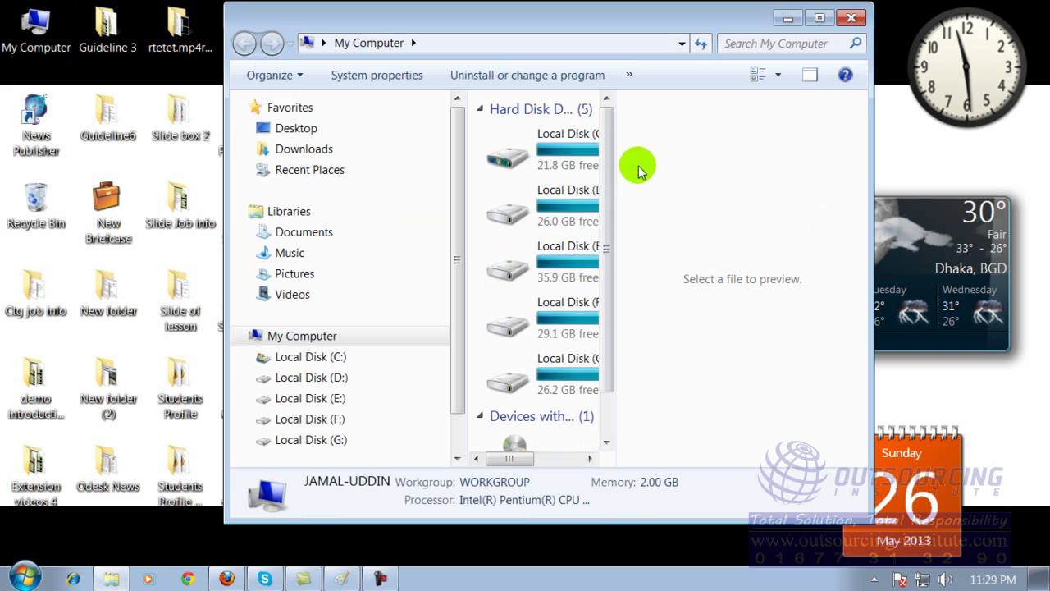
left_click_drag(617, 184, 755, 186)
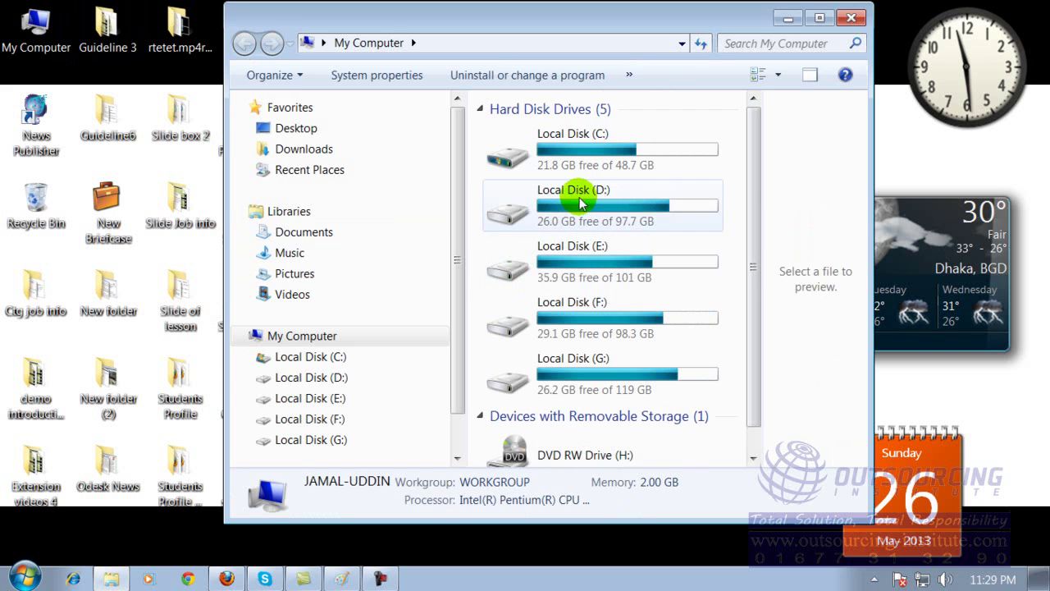
double_click(567, 197)
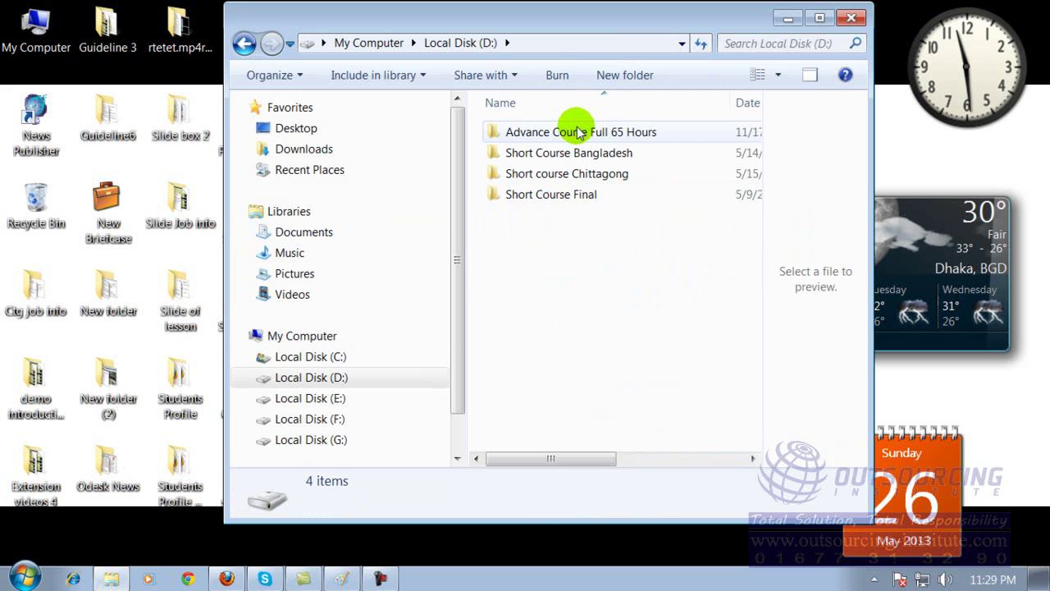
double_click(620, 133)
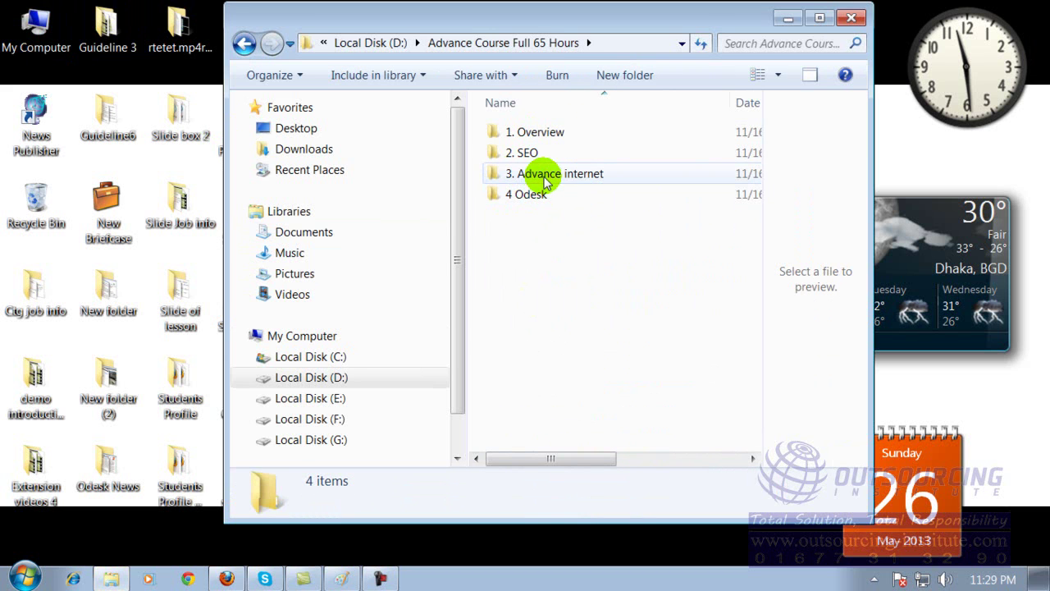
double_click(545, 176)
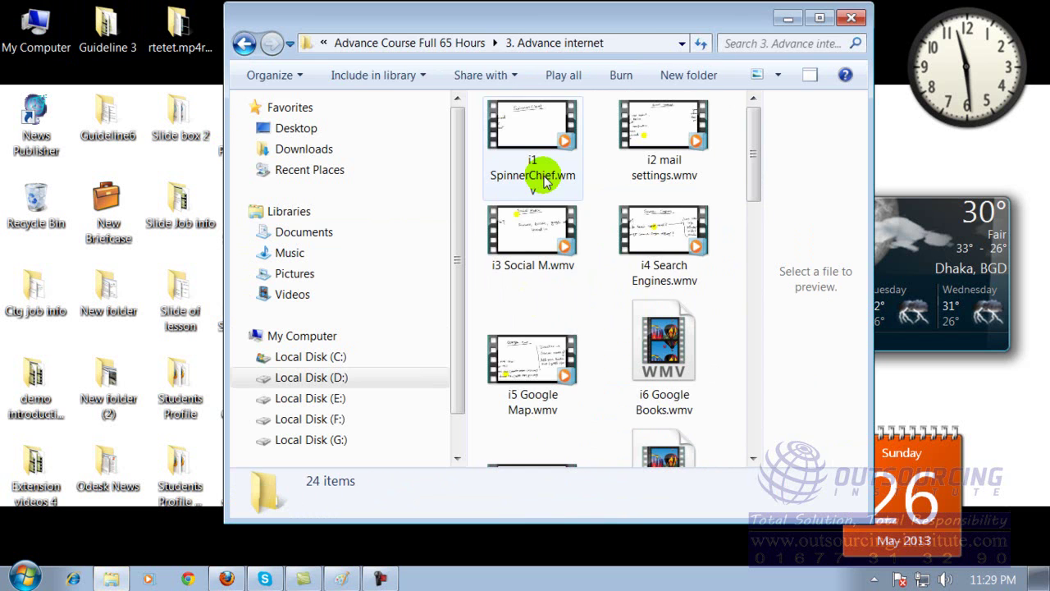
- Maximize the folder window and widen its file list to show videos i7 through i24
left_click(818, 17)
left_click_drag(532, 284, 925, 283)
left_click_drag(911, 210, 920, 288)
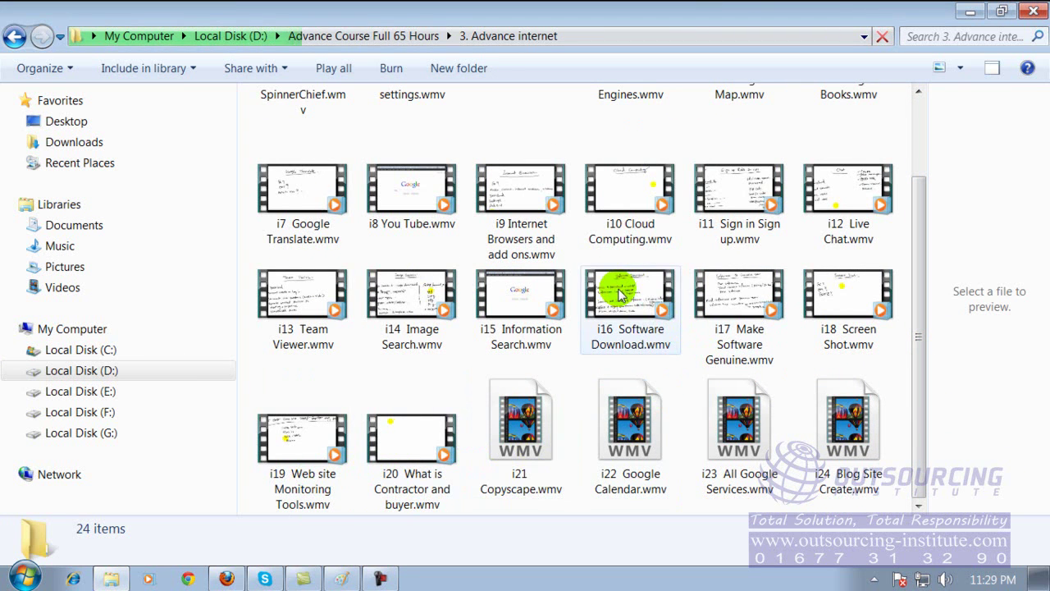
- Look at the details of the videos i16 Software Download.wmv and i17 Make Software Genuine.wmv
left_click(650, 302)
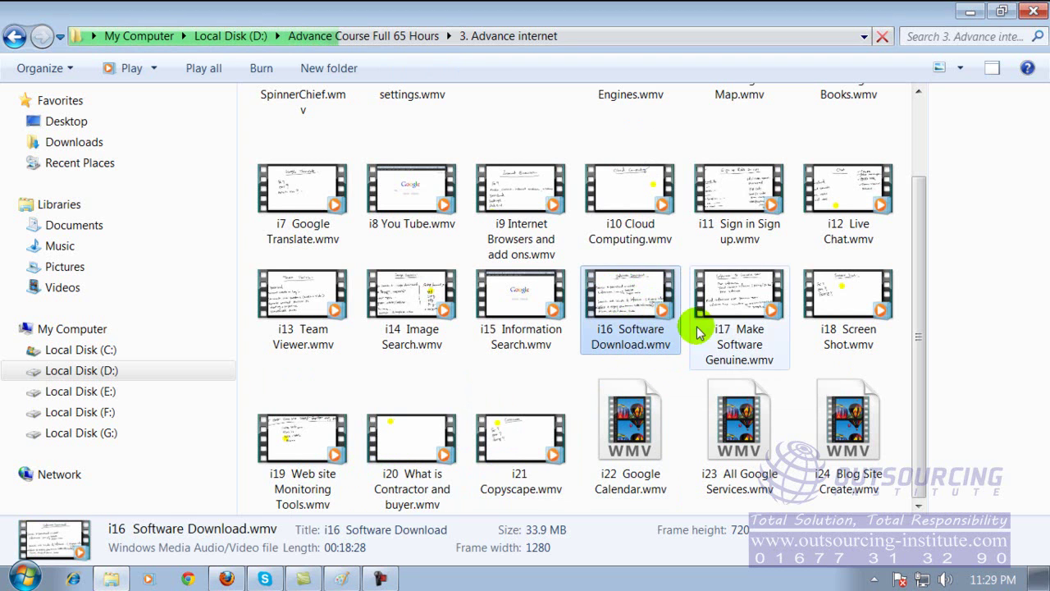
left_click(744, 327)
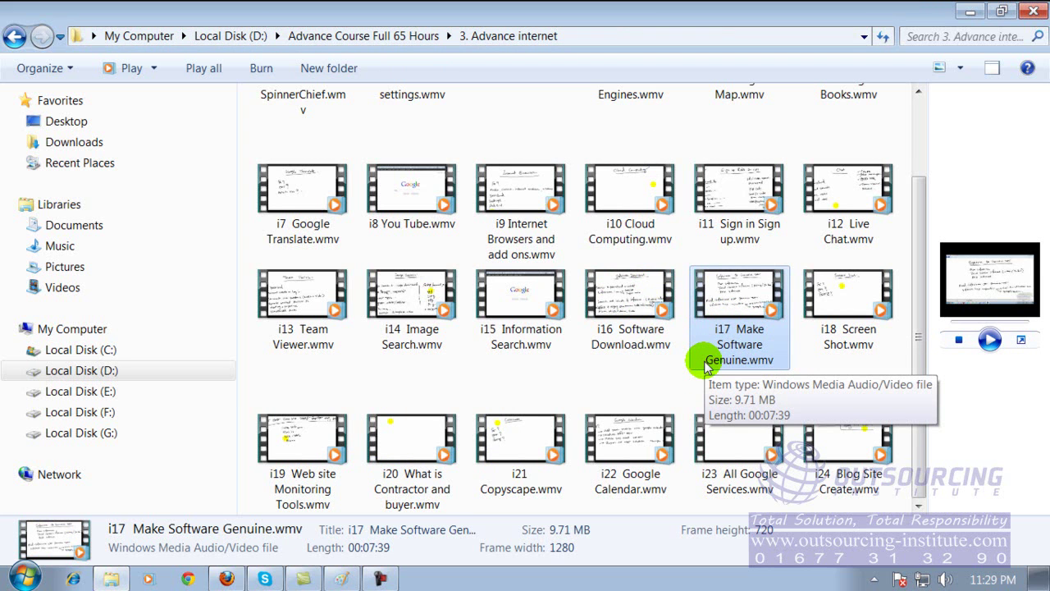
left_click(653, 313)
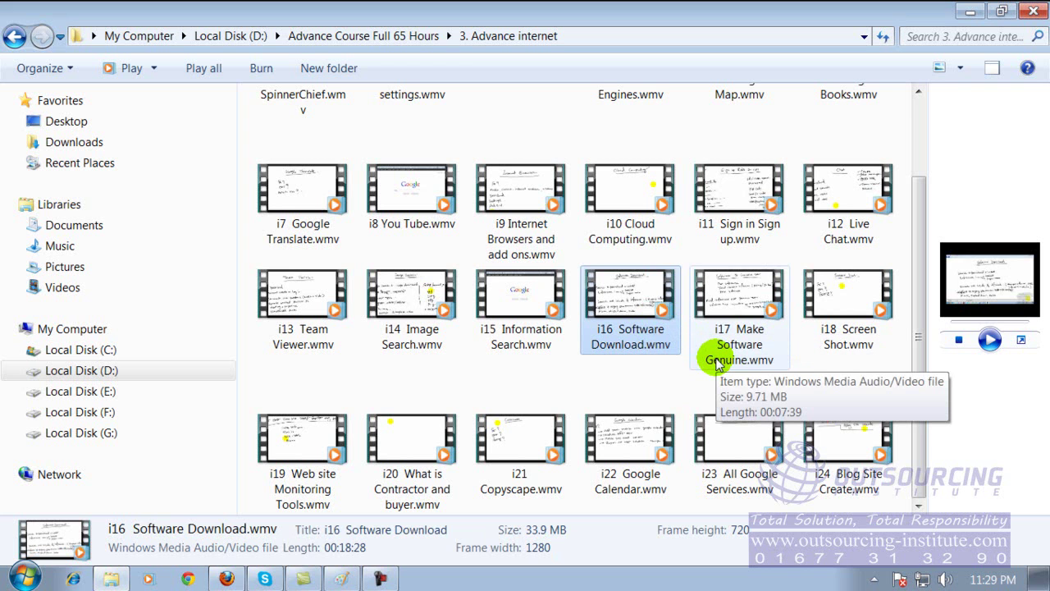
left_click(712, 332)
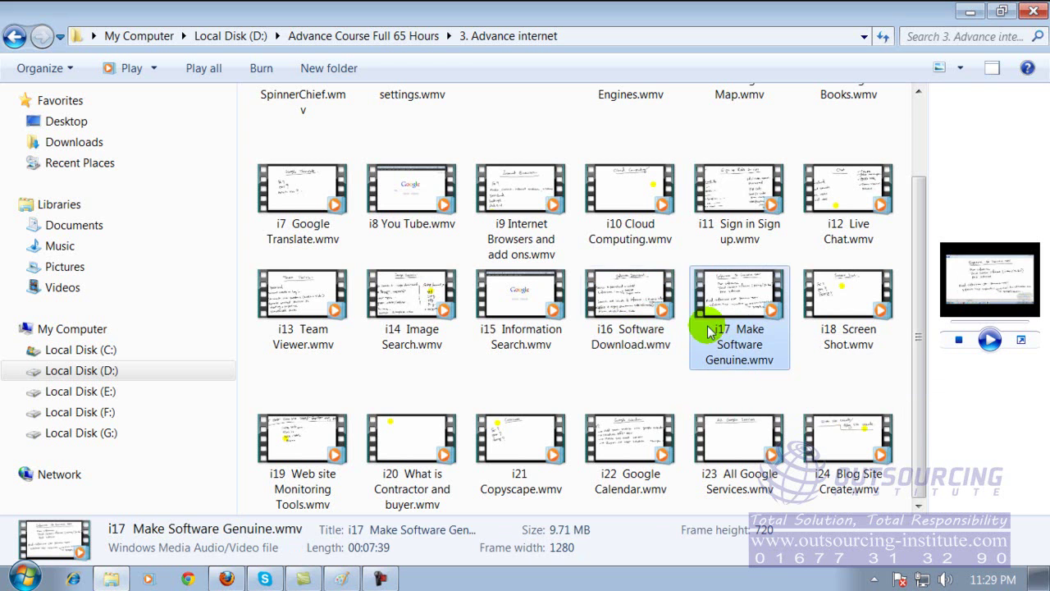
left_click(628, 305)
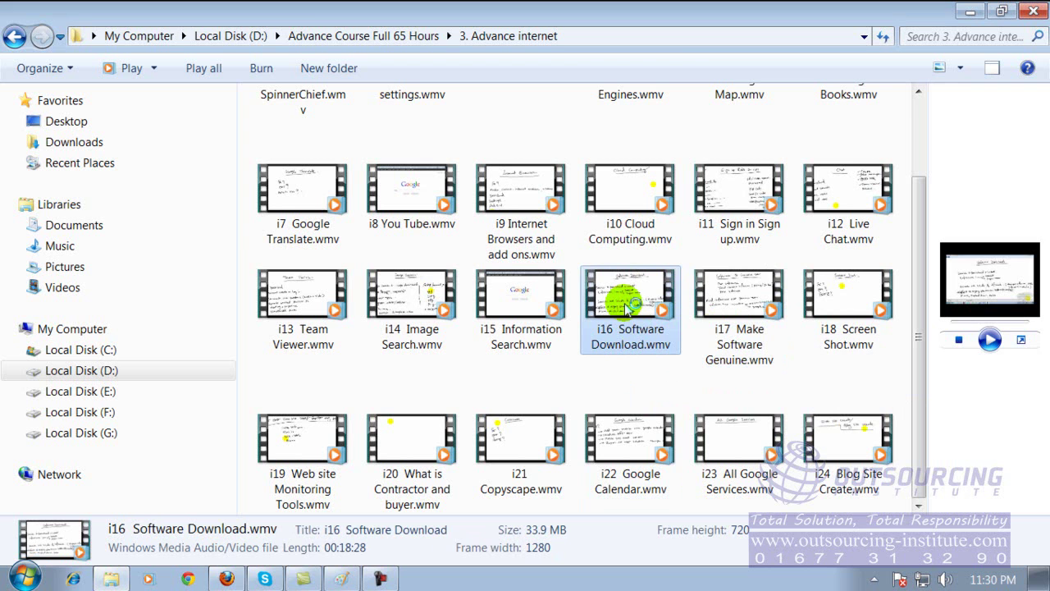
- Open the video i16 Software Download.wmv, pause it, skip ahead to 09:35 and resume playback from there
double_click(629, 308)
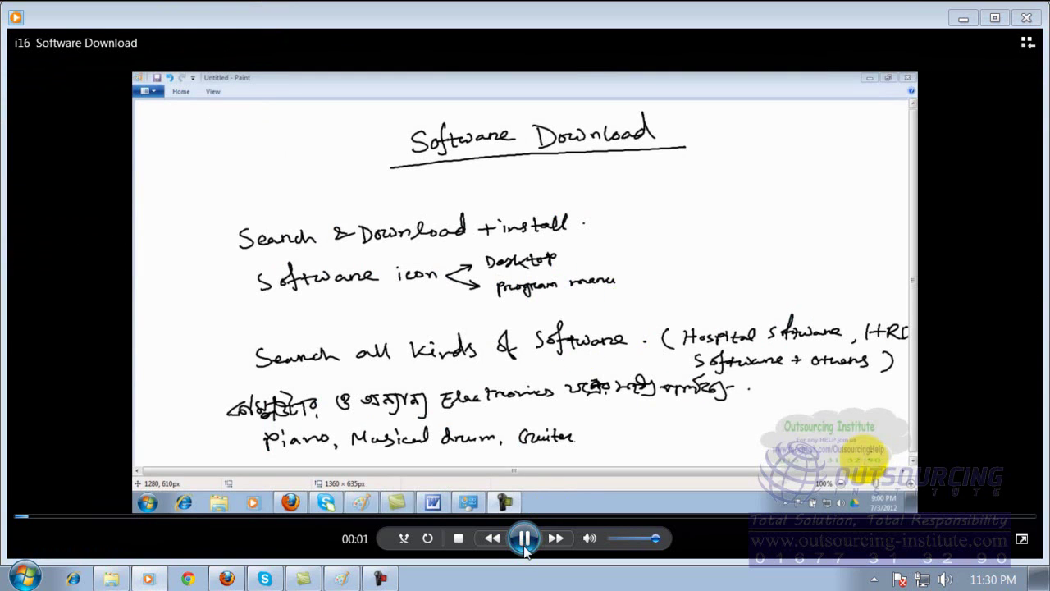
left_click(525, 541)
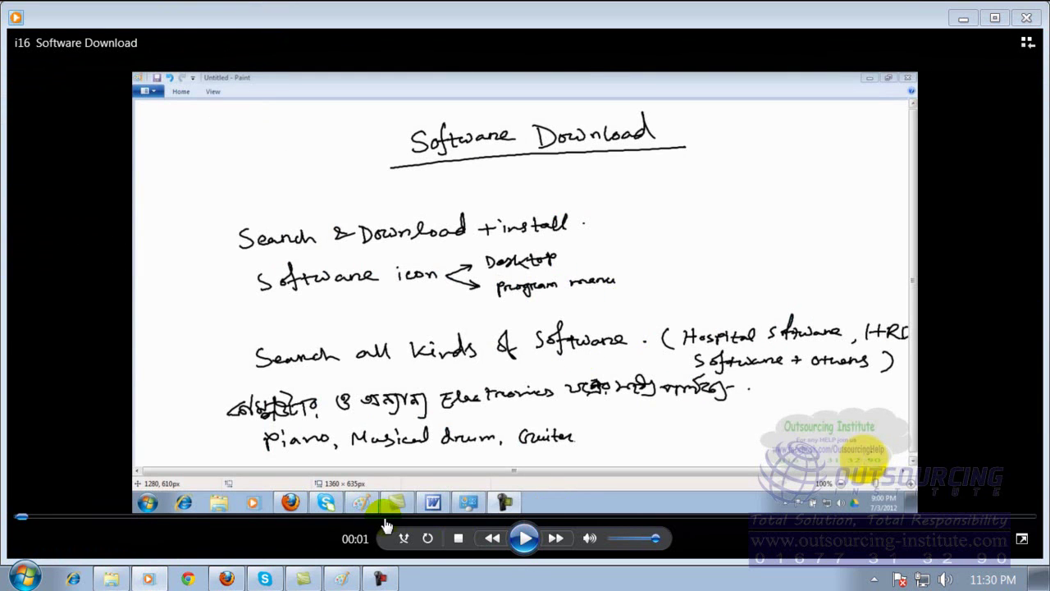
left_click(394, 515)
left_click(473, 515)
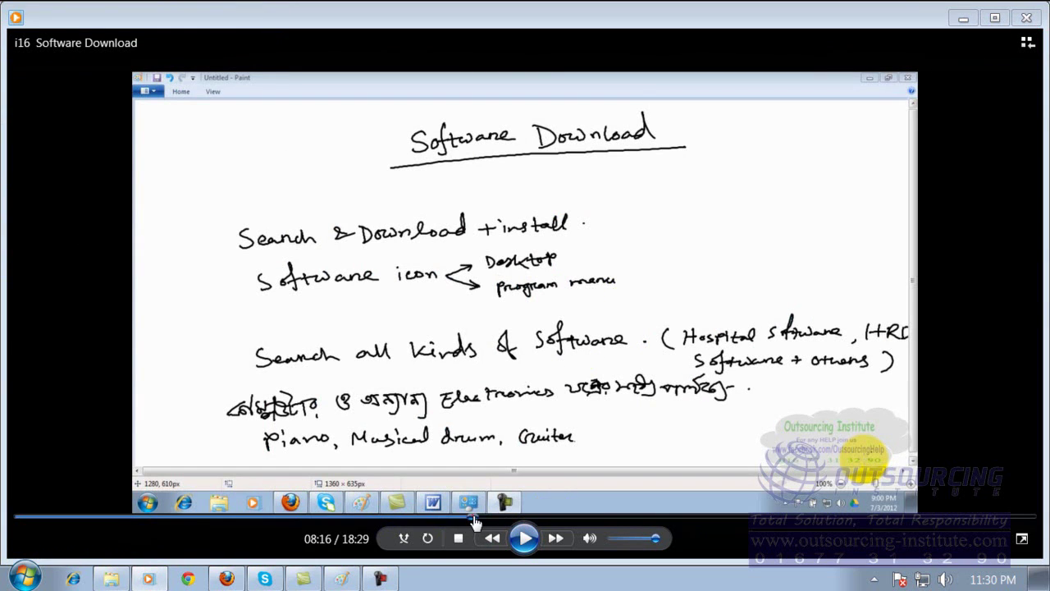
left_click(545, 516)
left_click(546, 519)
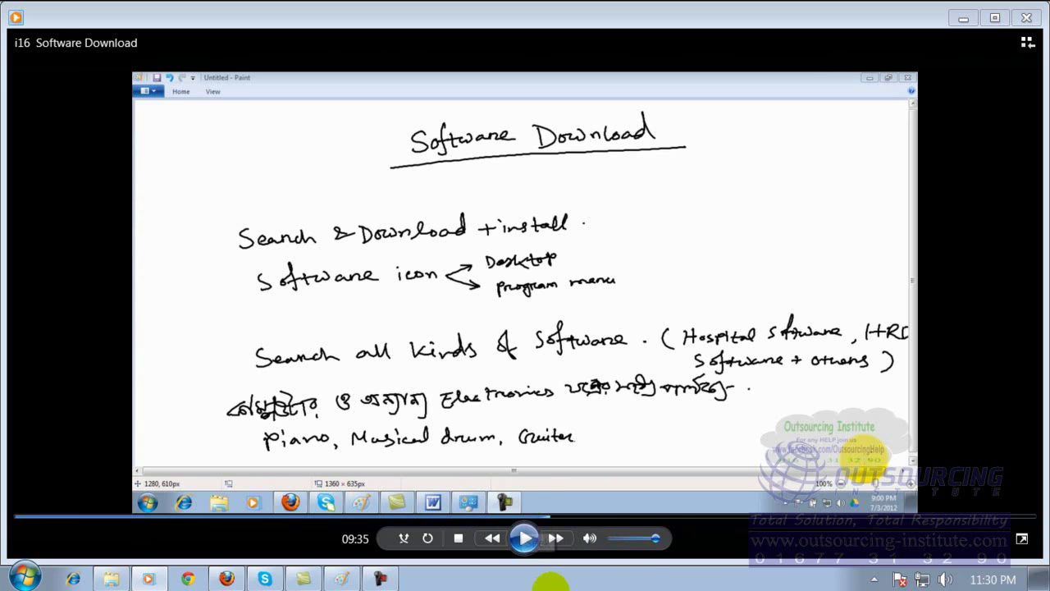
left_click(524, 538)
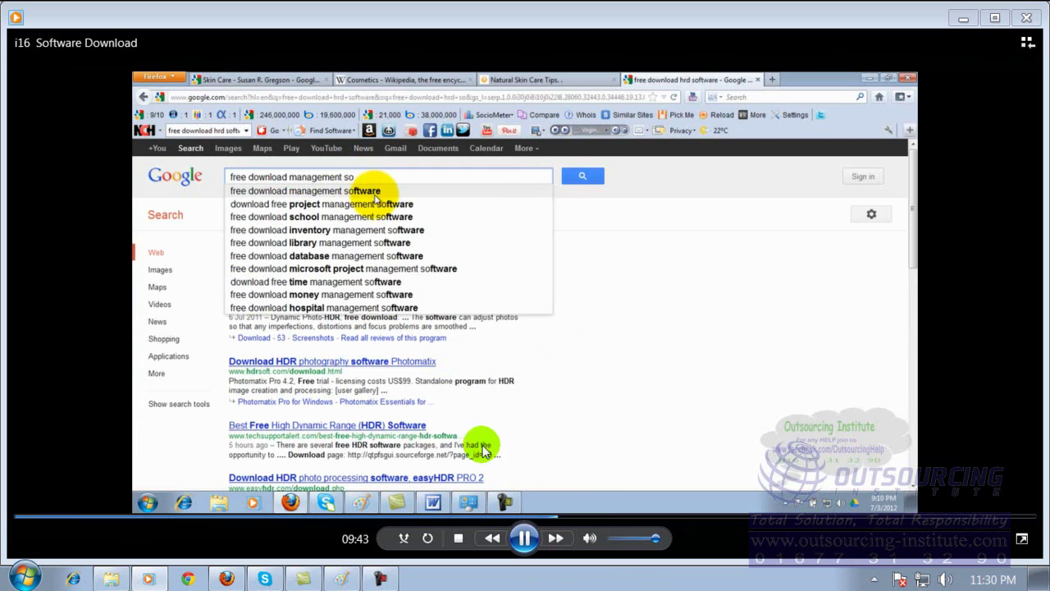
- Skip through the playing video past 10:43, 11:45 and 12:18 to the setup language dialog just before 13:56
left_click(605, 516)
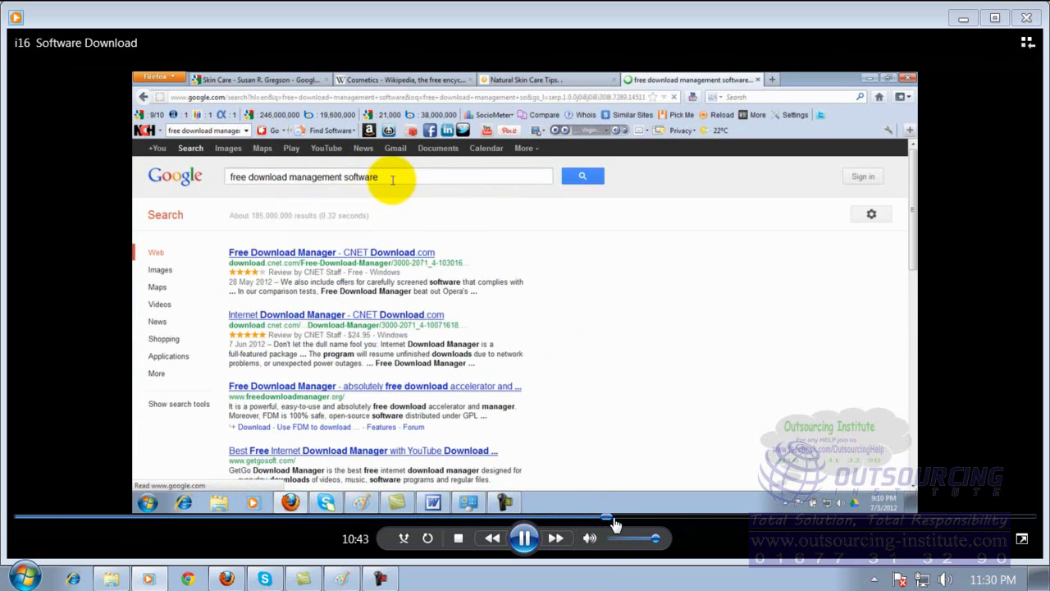
left_click(664, 516)
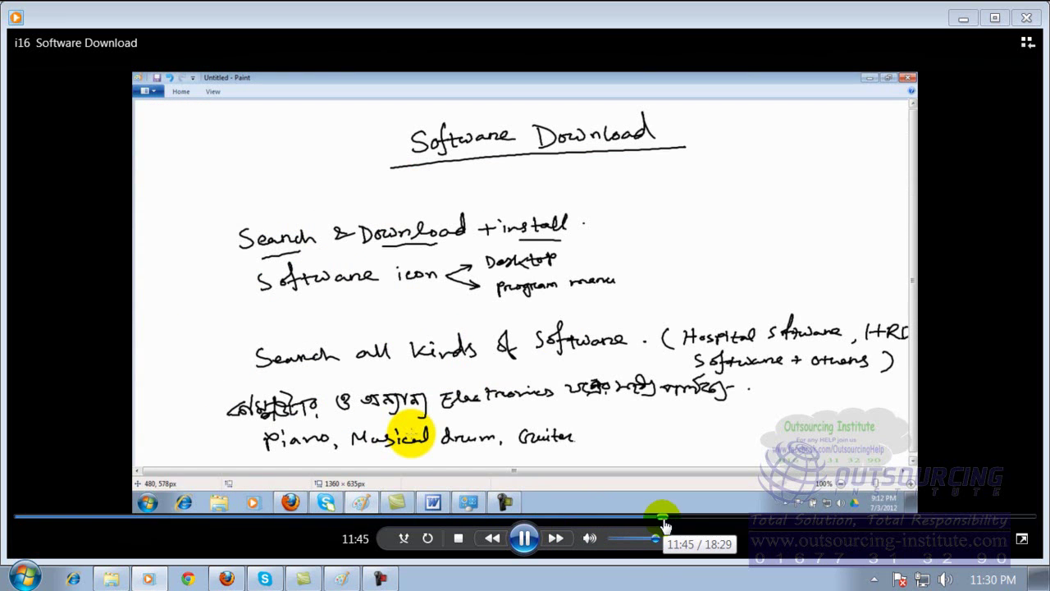
left_click(694, 516)
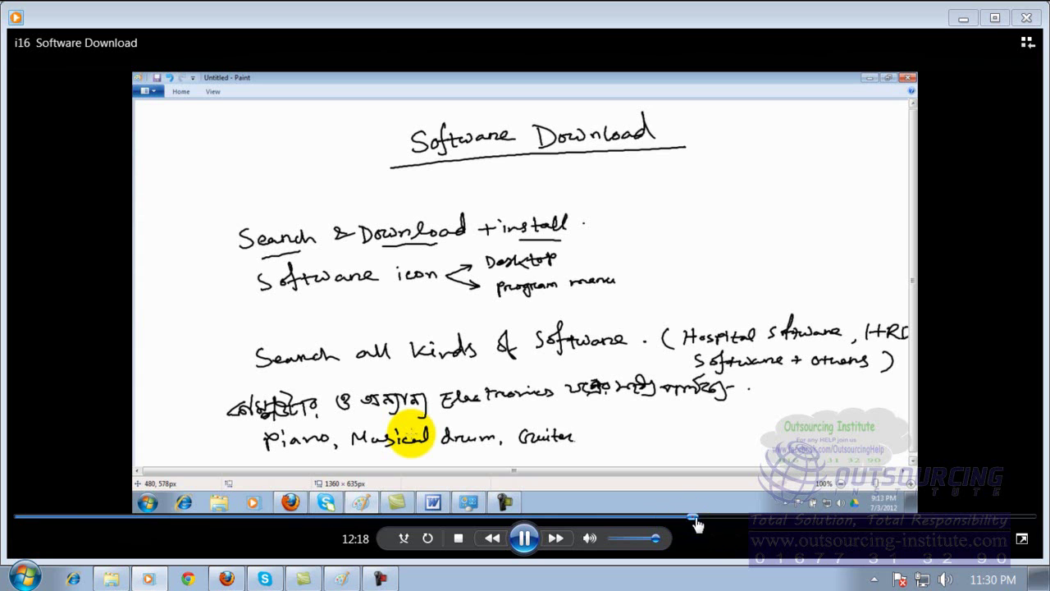
left_click(738, 517)
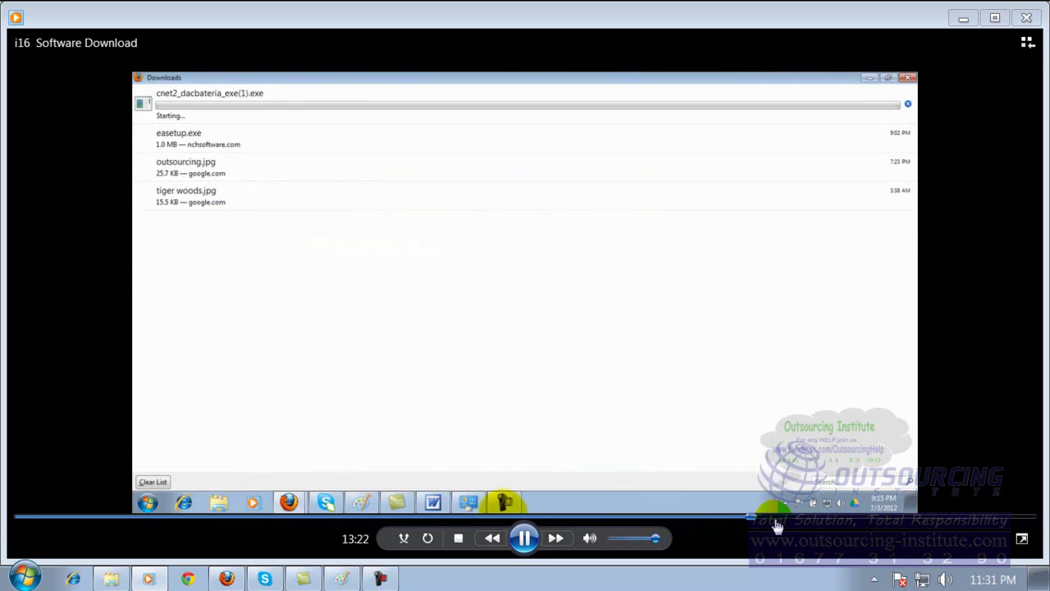
left_click(776, 518)
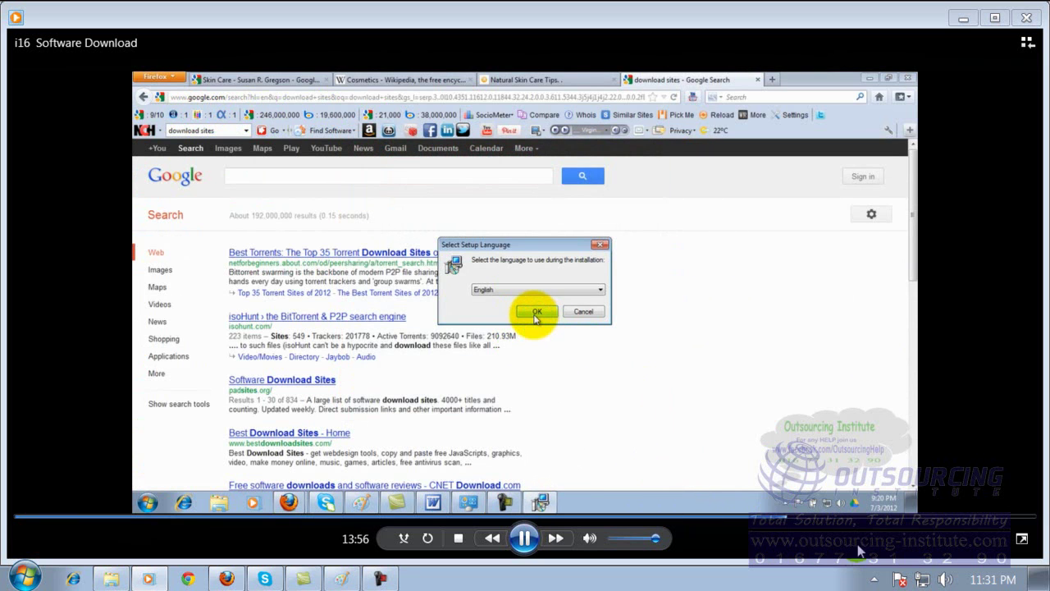
- Skip ahead through the Drums Player setup and piano scenes, and pause on the drum kit demonstration at 15:20
left_click(814, 519)
left_click(837, 519)
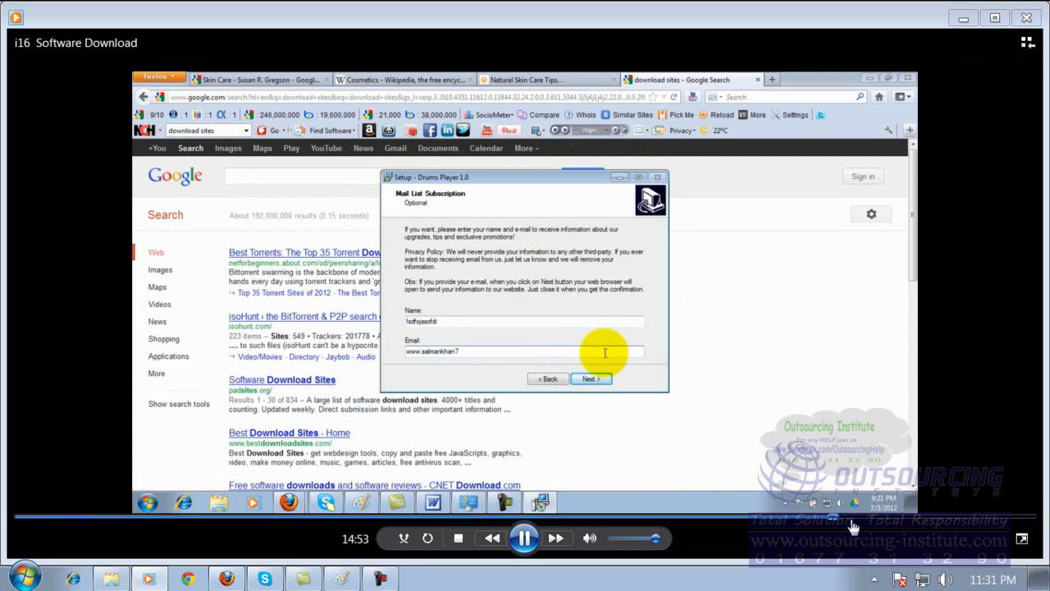
left_click(853, 518)
left_click(870, 518)
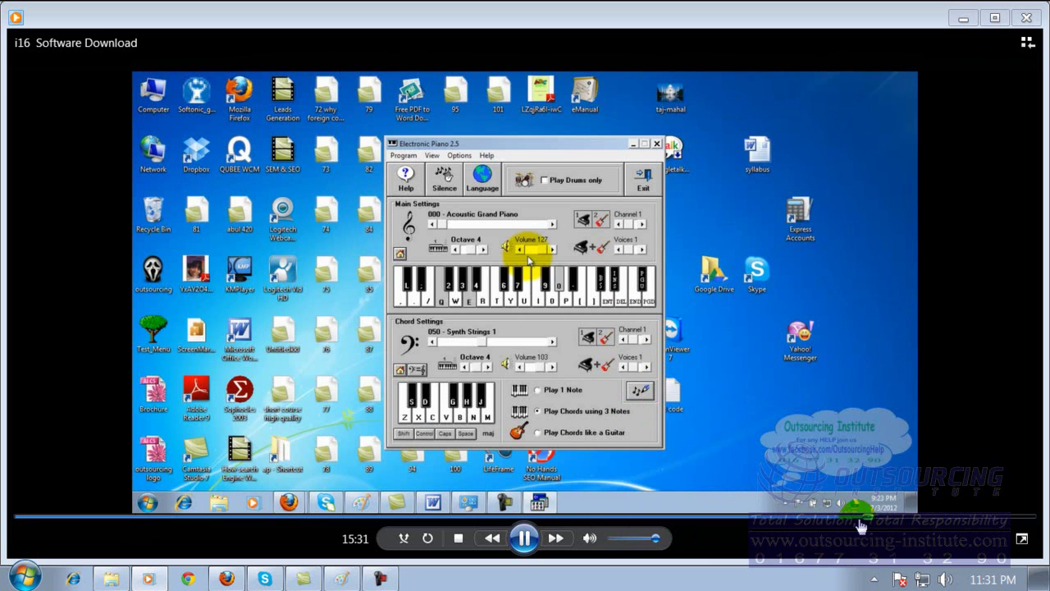
left_click(863, 517)
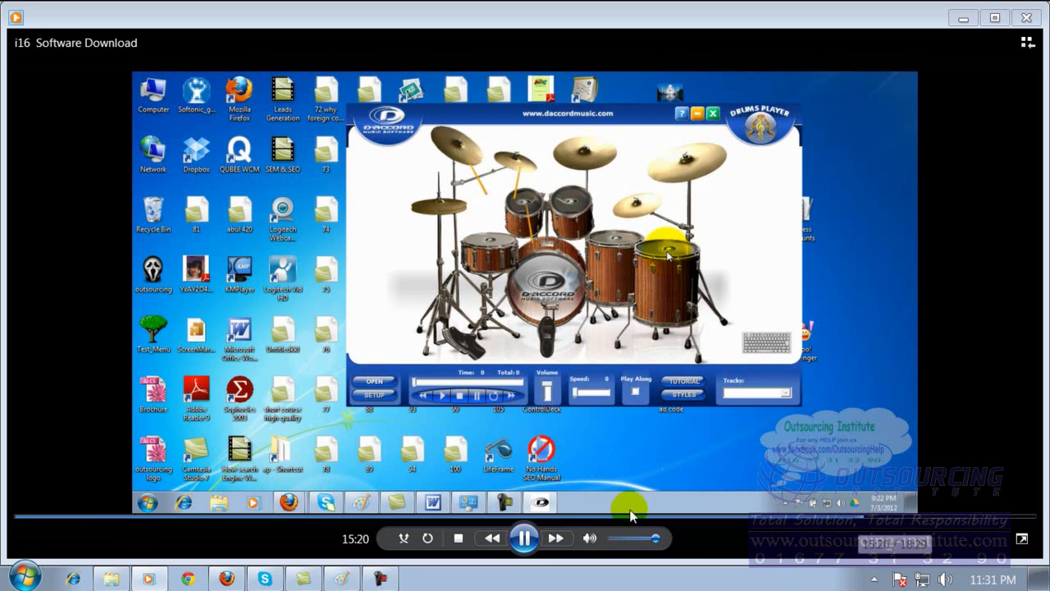
left_click(524, 538)
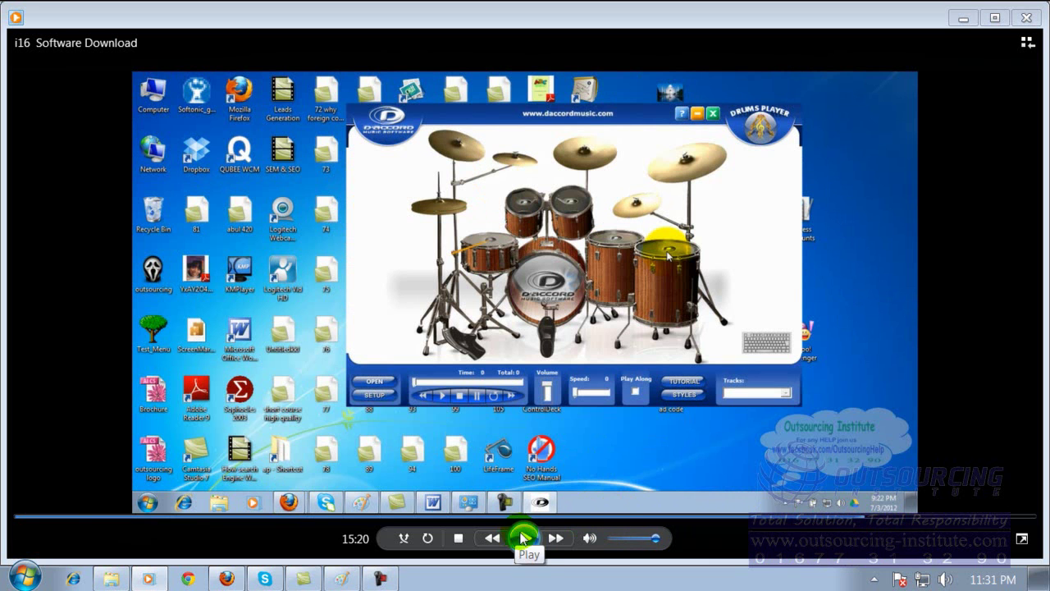
- Rewind the video to the D'Accord Drums Player download-complete screen and pause it at 13:51
left_click(840, 518)
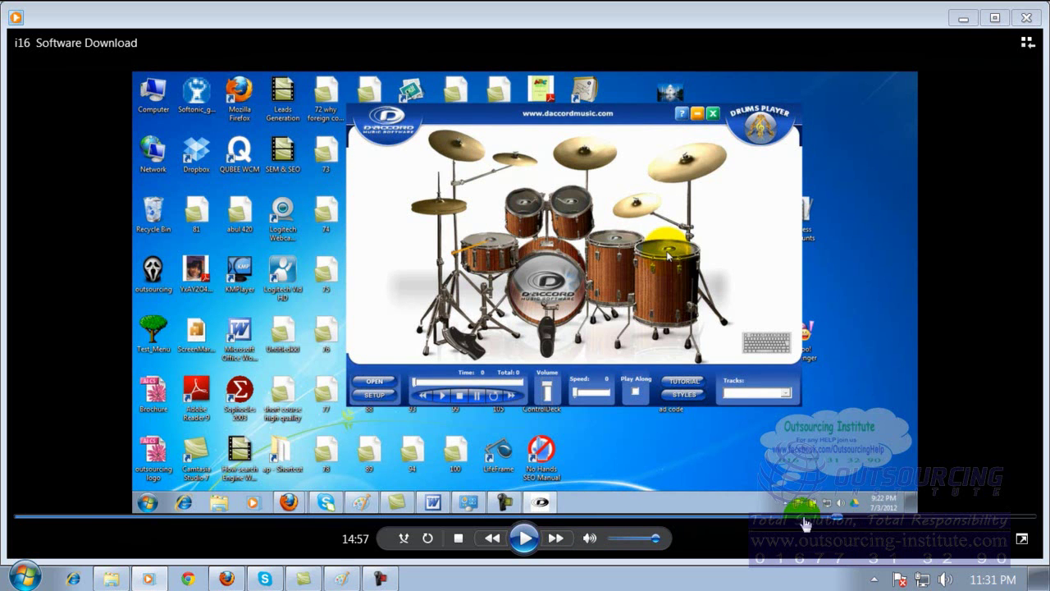
left_click(803, 519)
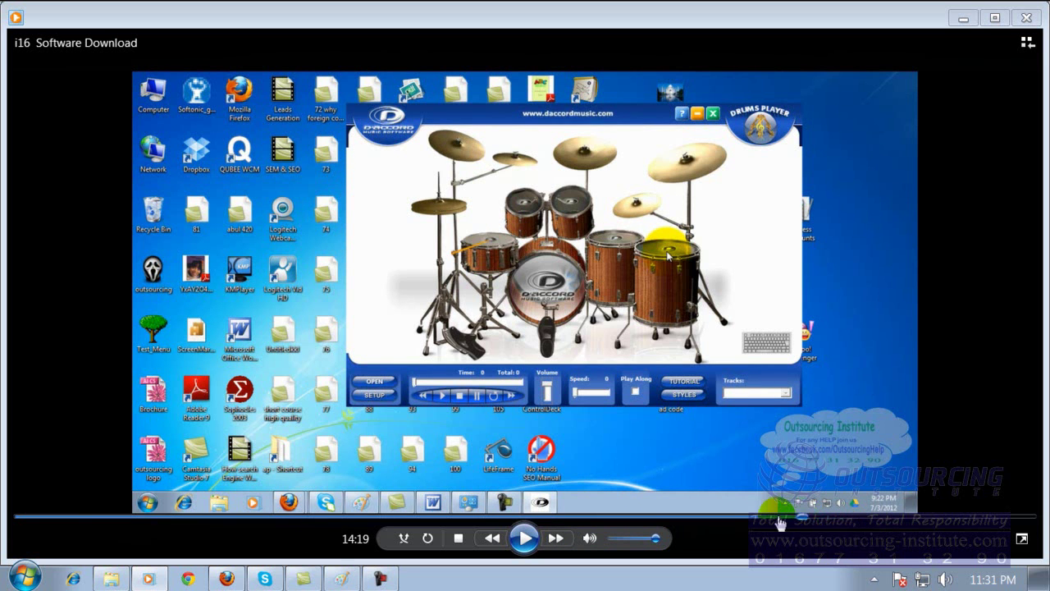
left_click(778, 519)
left_click(525, 539)
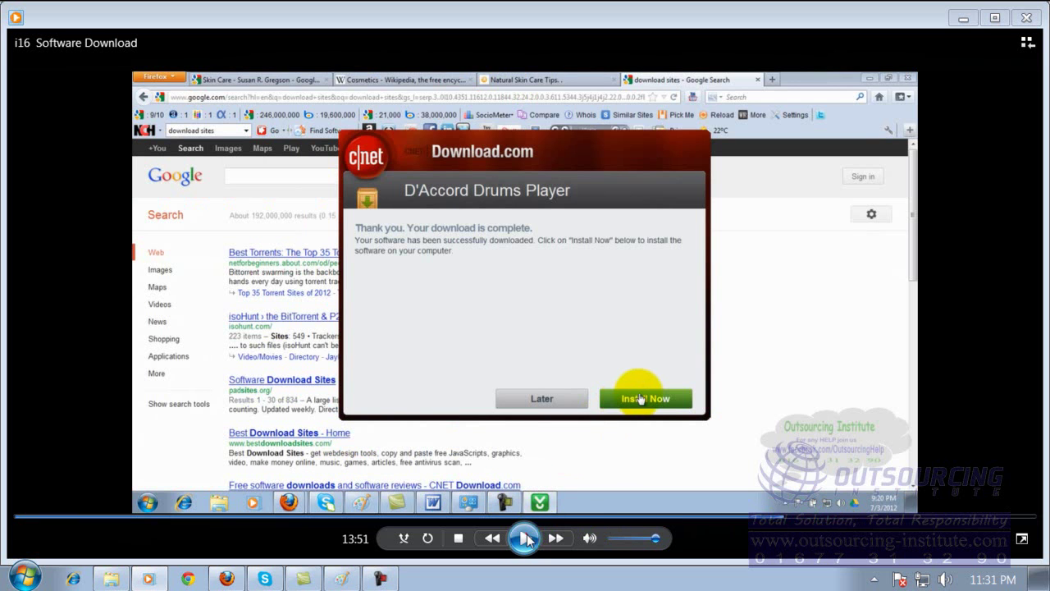
left_click(525, 538)
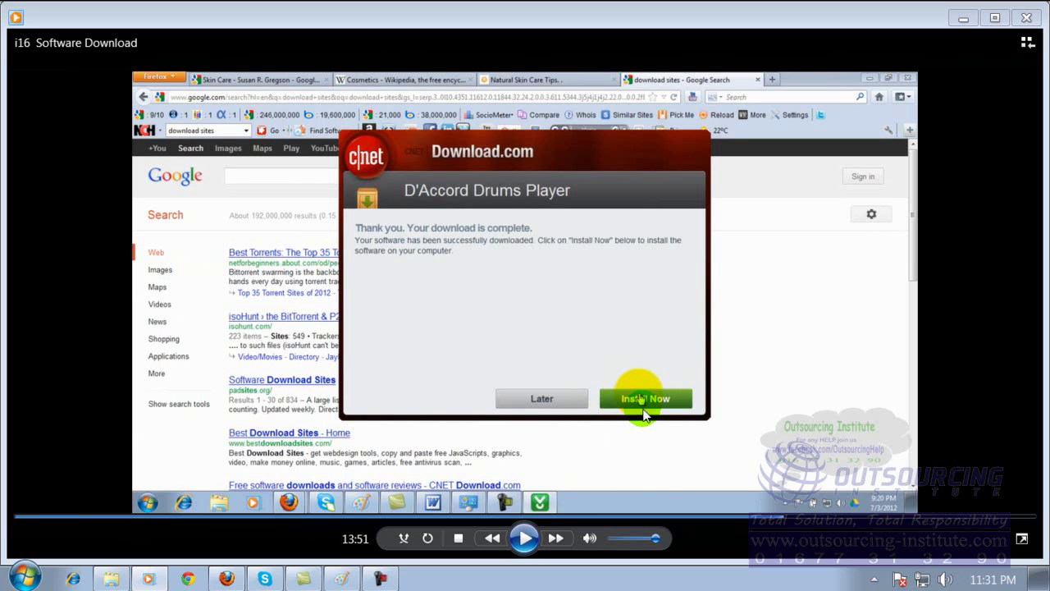
- Skip ahead to 14:51, play the installed Drums Player scene and pause the video at 15:04
left_click(831, 517)
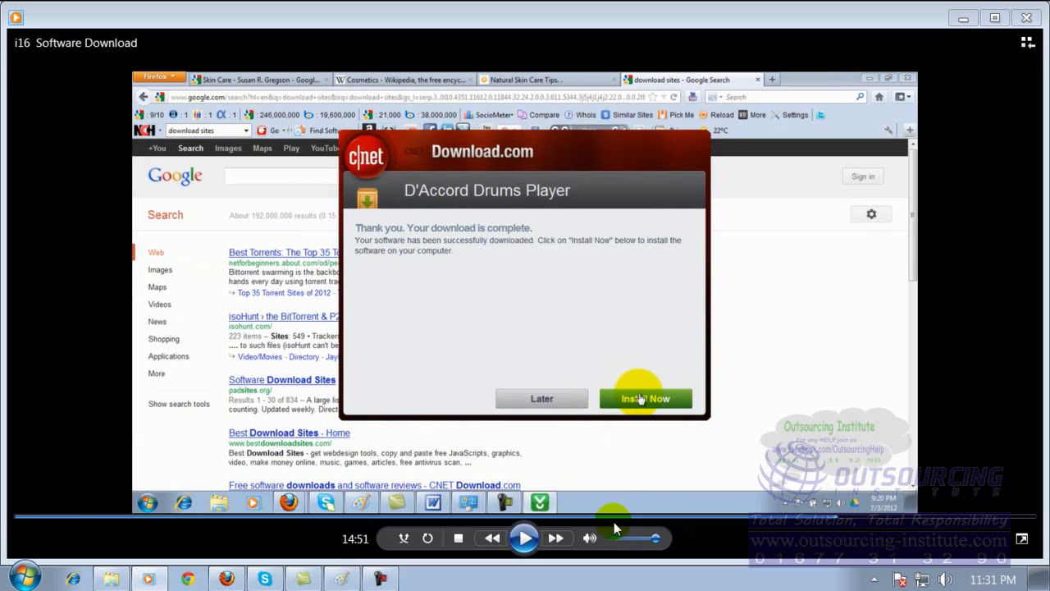
left_click(526, 538)
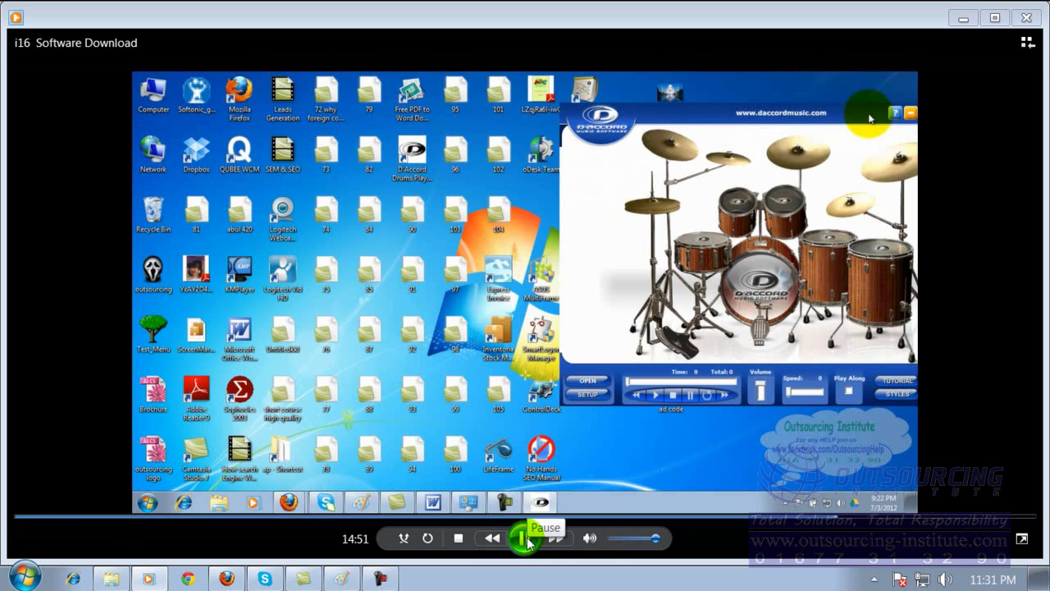
left_click(526, 538)
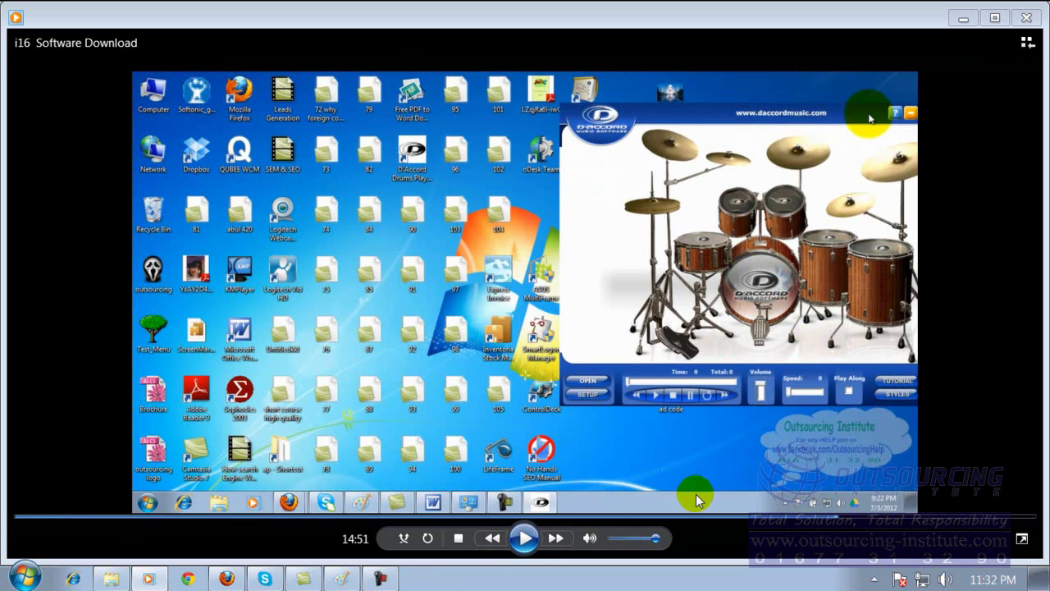
left_click(526, 539)
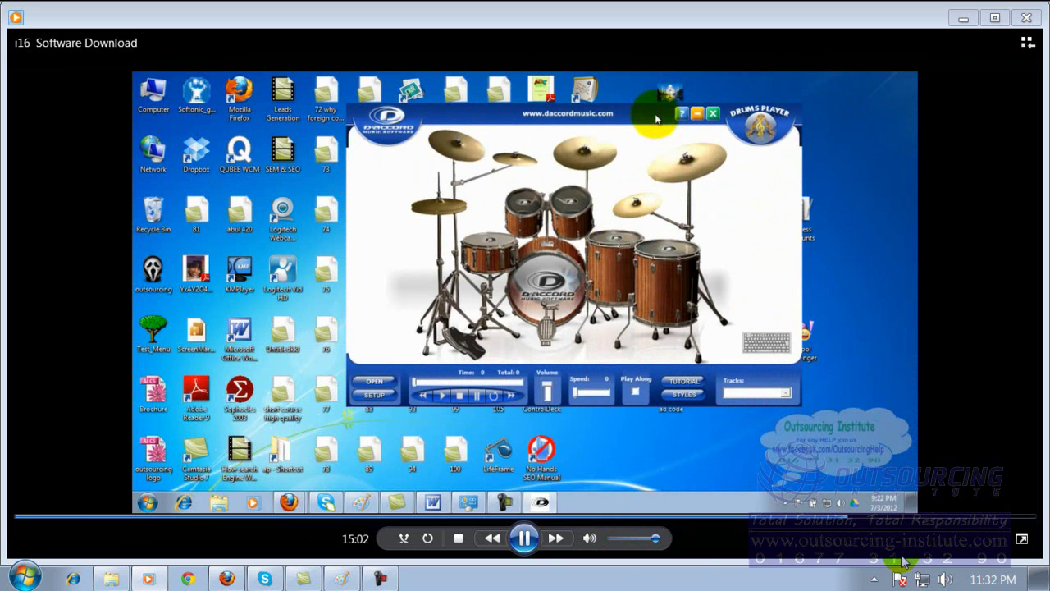
left_click(525, 538)
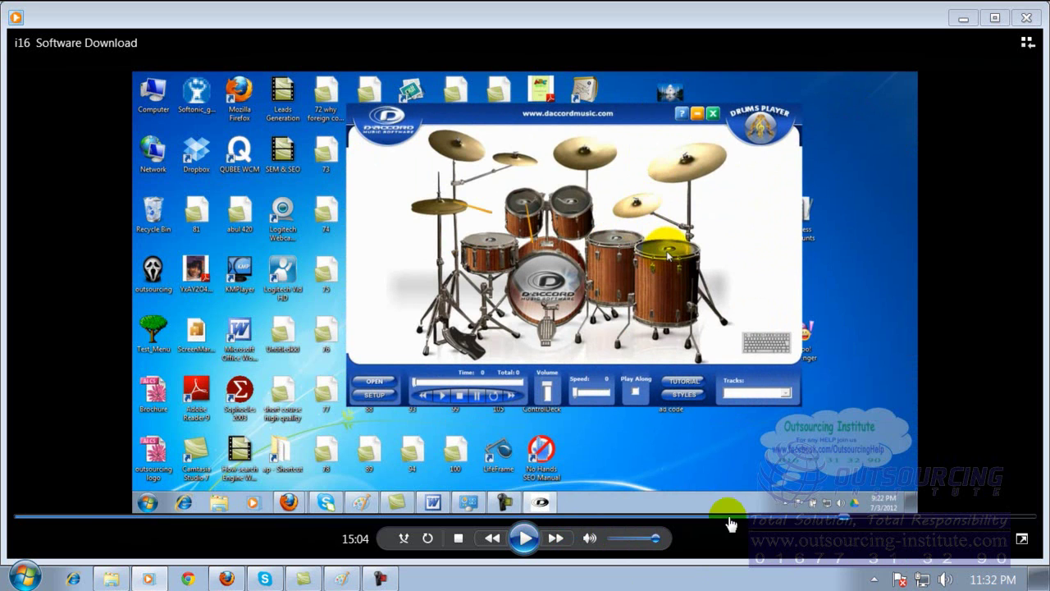
- Skip ahead through 15:58 to 17:11, play briefly and pause at 17:12 on the cnet.com page load
left_click(868, 517)
left_click(897, 517)
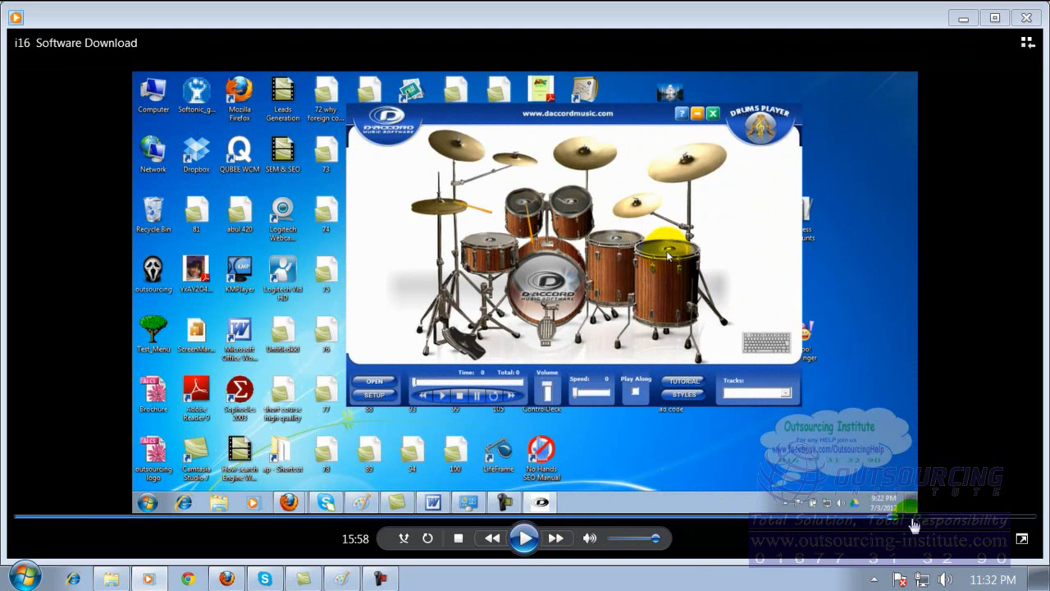
left_click(916, 517)
left_click(938, 519)
left_click(962, 519)
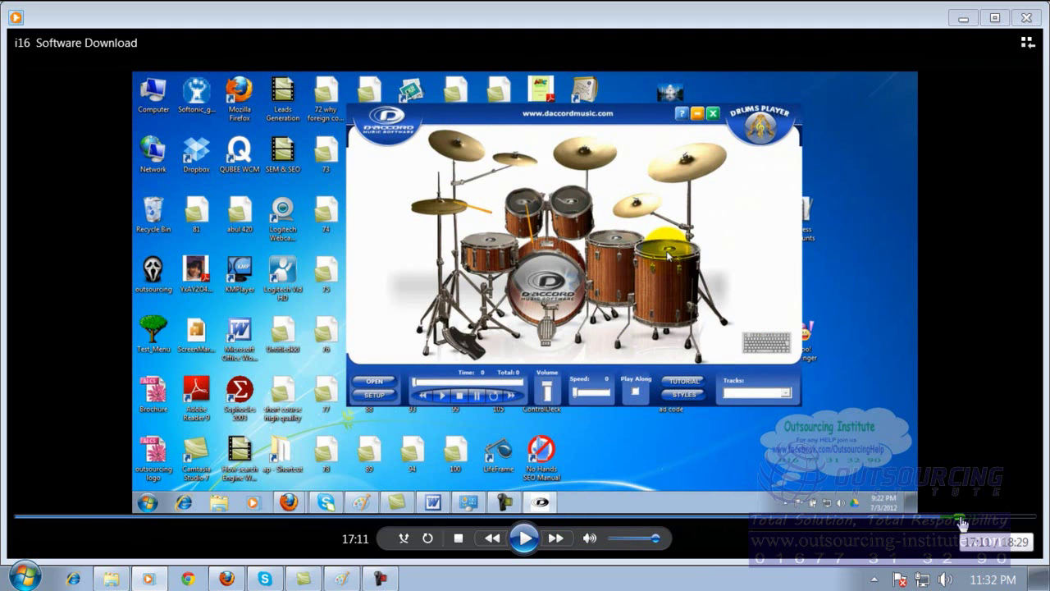
left_click(526, 539)
left_click(526, 539)
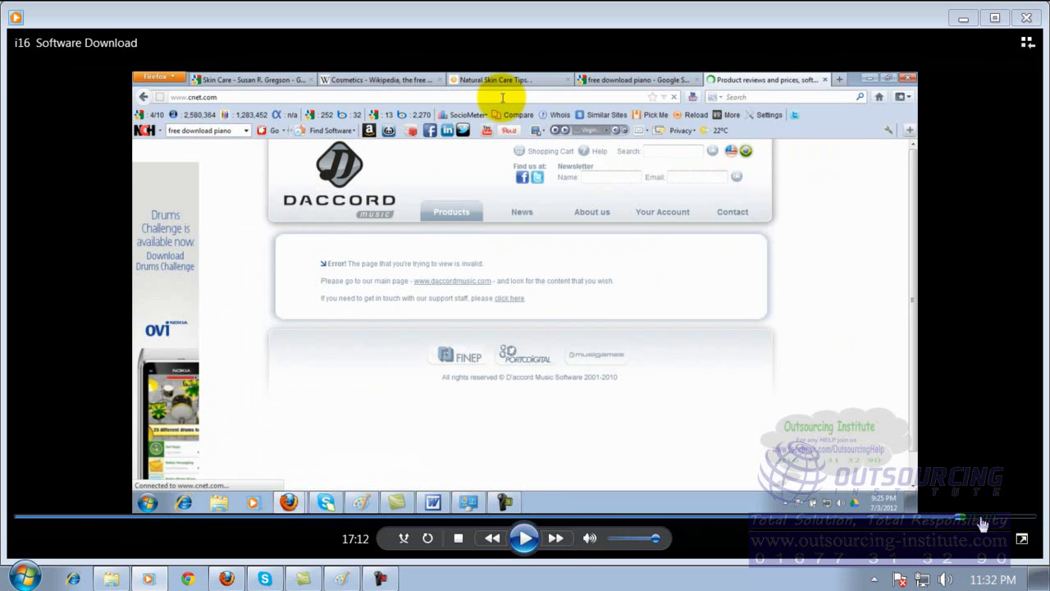
- Skip ahead to the brothersoft address entry at 17:34 and sample a still later part of the video
left_click(981, 519)
left_click(526, 539)
left_click(526, 539)
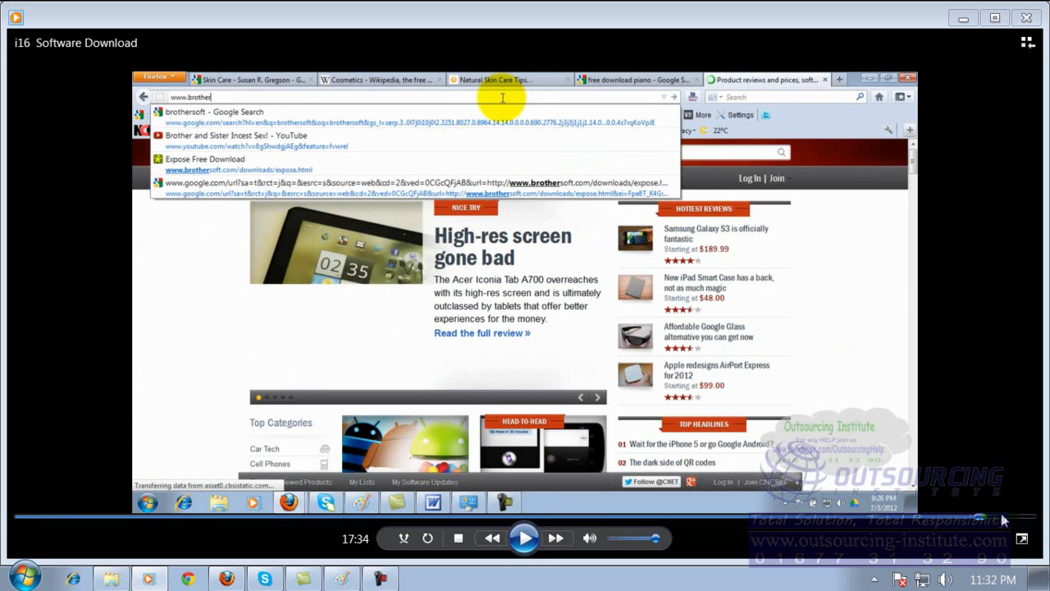
left_click(1004, 520)
left_click(526, 538)
left_click(526, 538)
- Rewind the video to the free download piano search results at 16:17 and resume playback
left_click(957, 520)
left_click(907, 519)
left_click(526, 538)
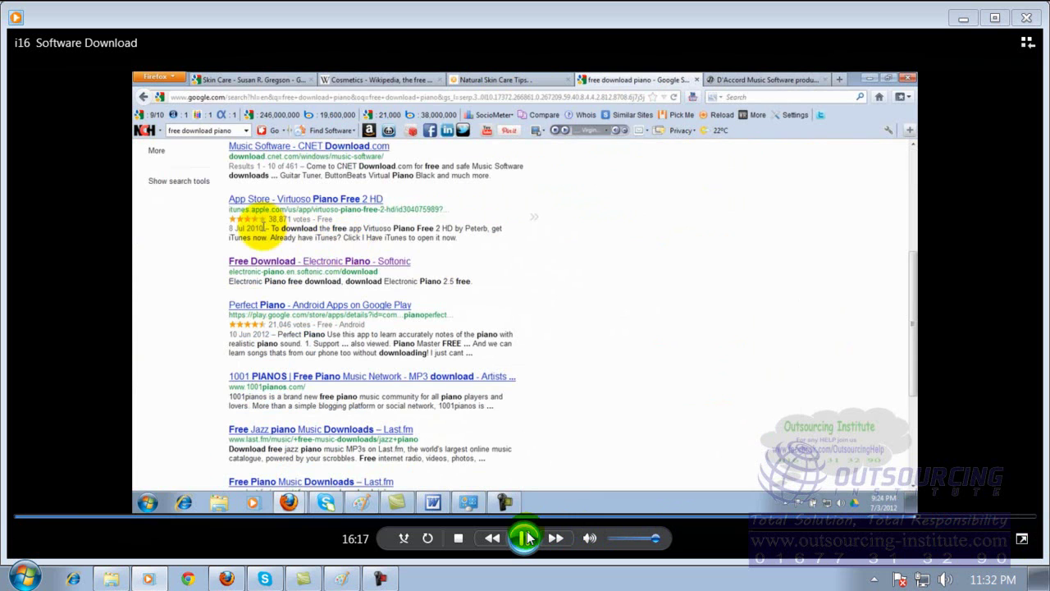
left_click(526, 538)
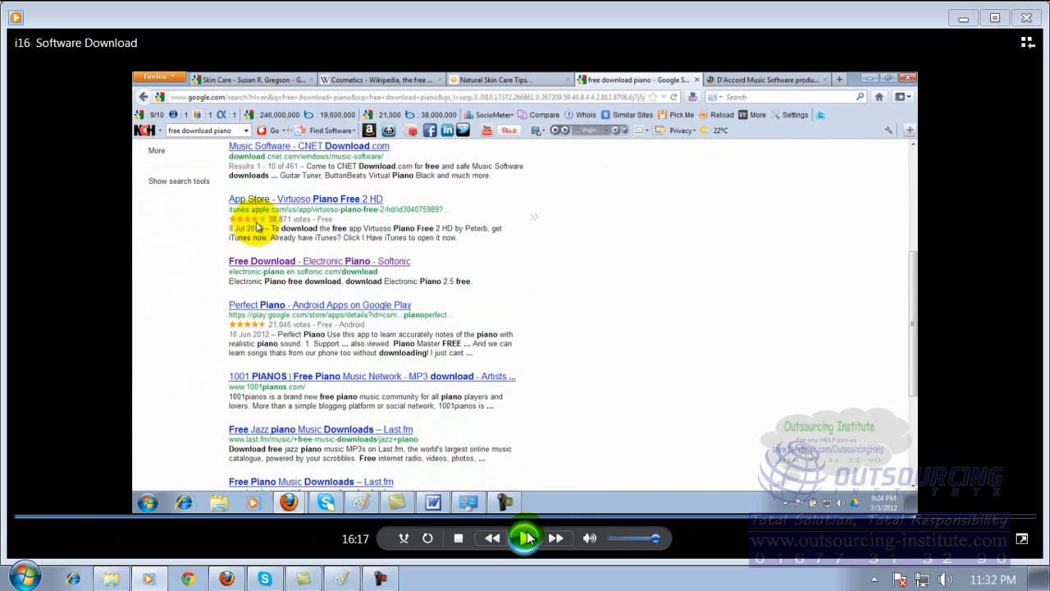
left_click(526, 541)
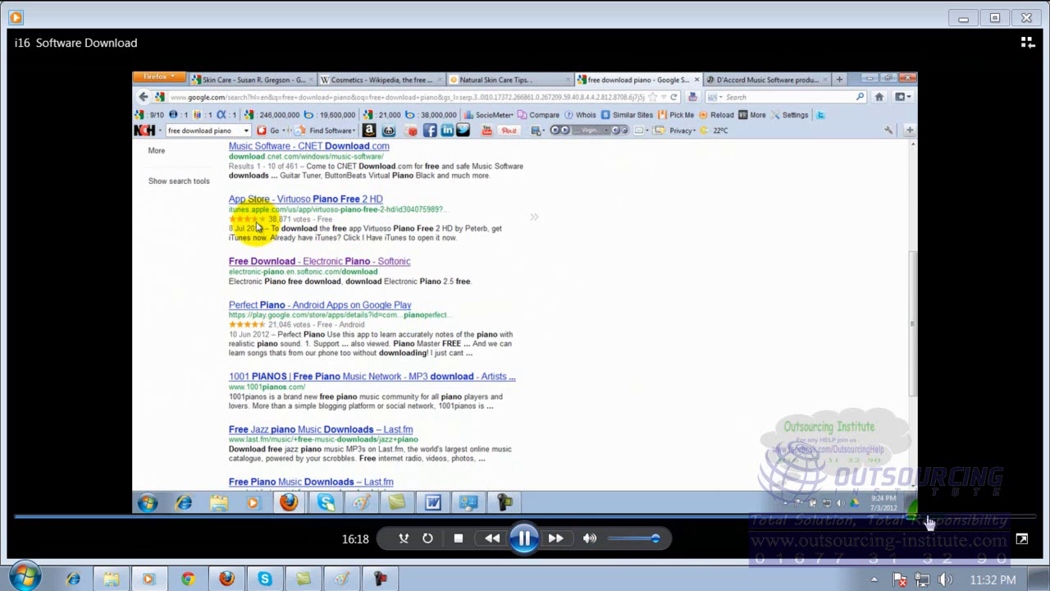
- Skip through the playing video past 16:35, 17:09, 17:19, 17:53 and 18:10 to the Brothersoft page at 18:25
left_click(927, 519)
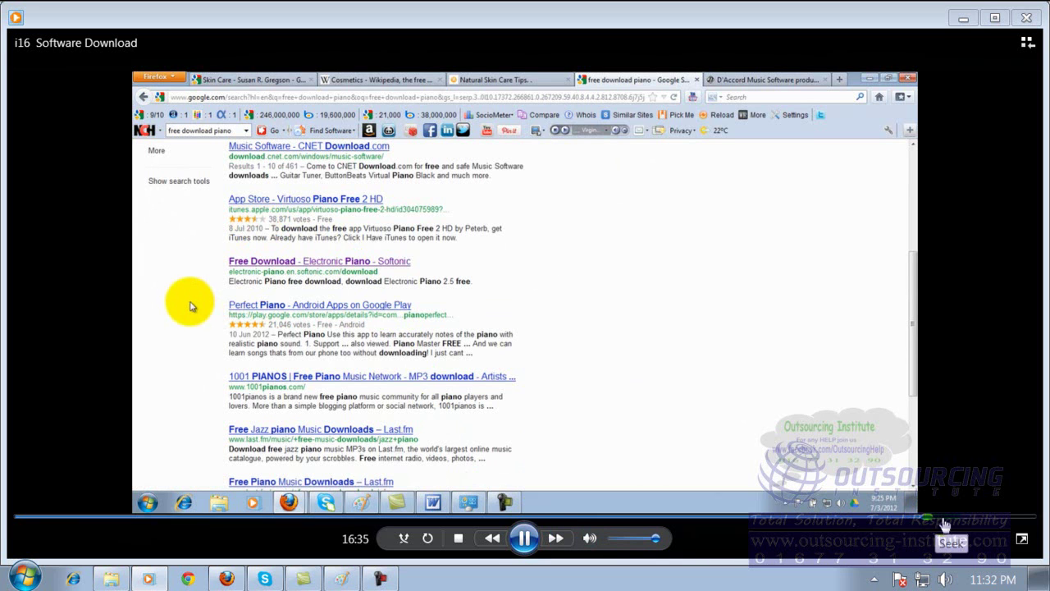
left_click(946, 520)
left_click(958, 520)
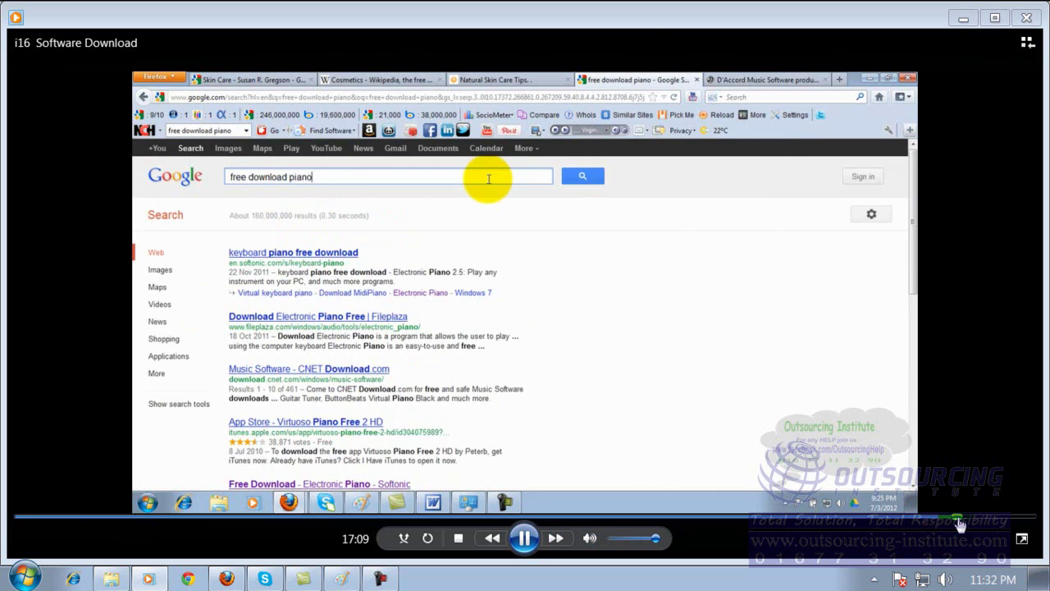
left_click(965, 520)
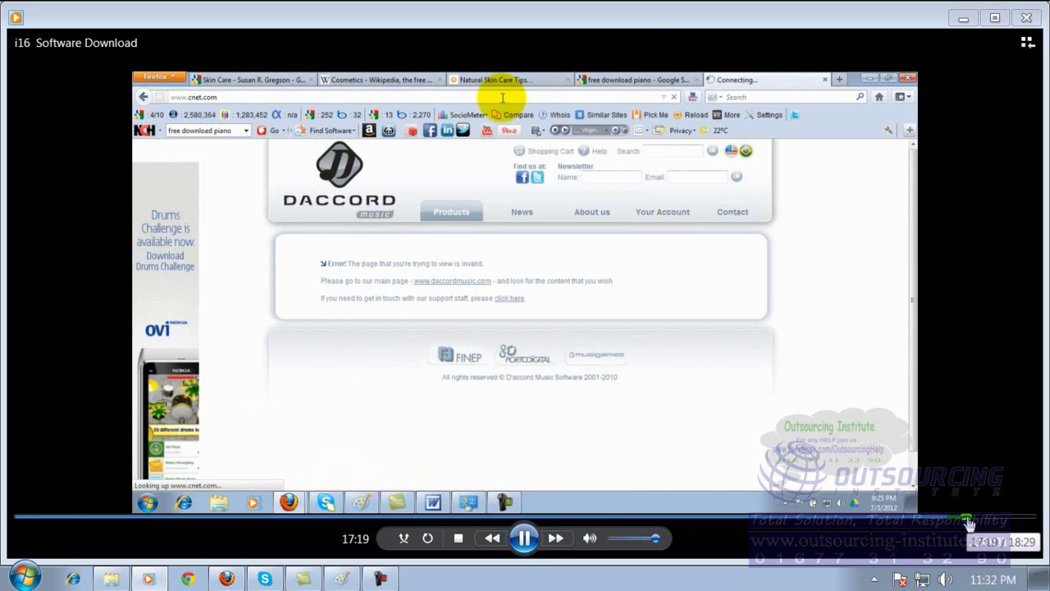
left_click(990, 520)
left_click(1002, 520)
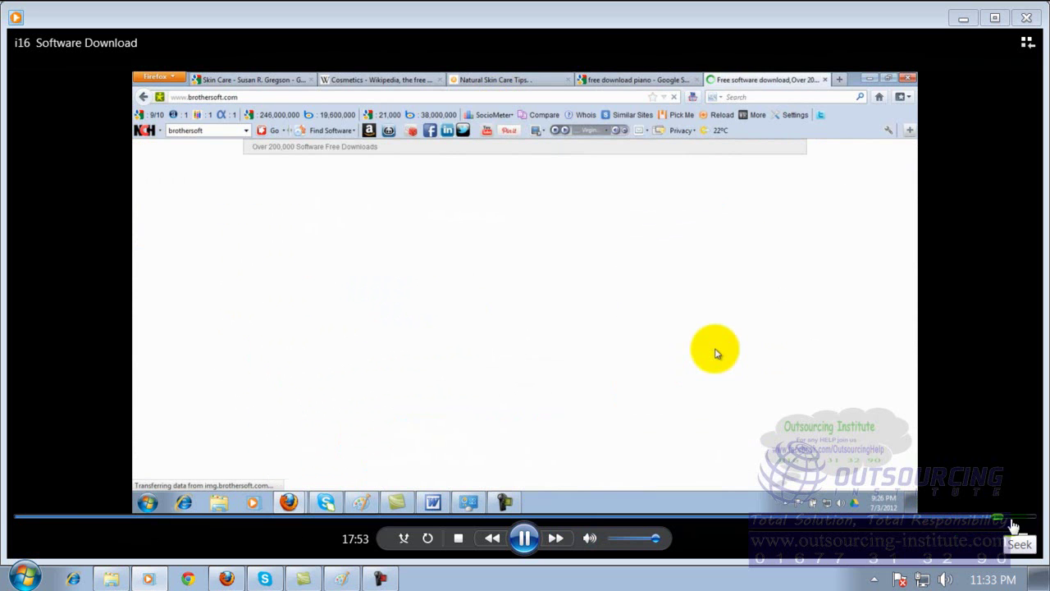
left_click(1014, 520)
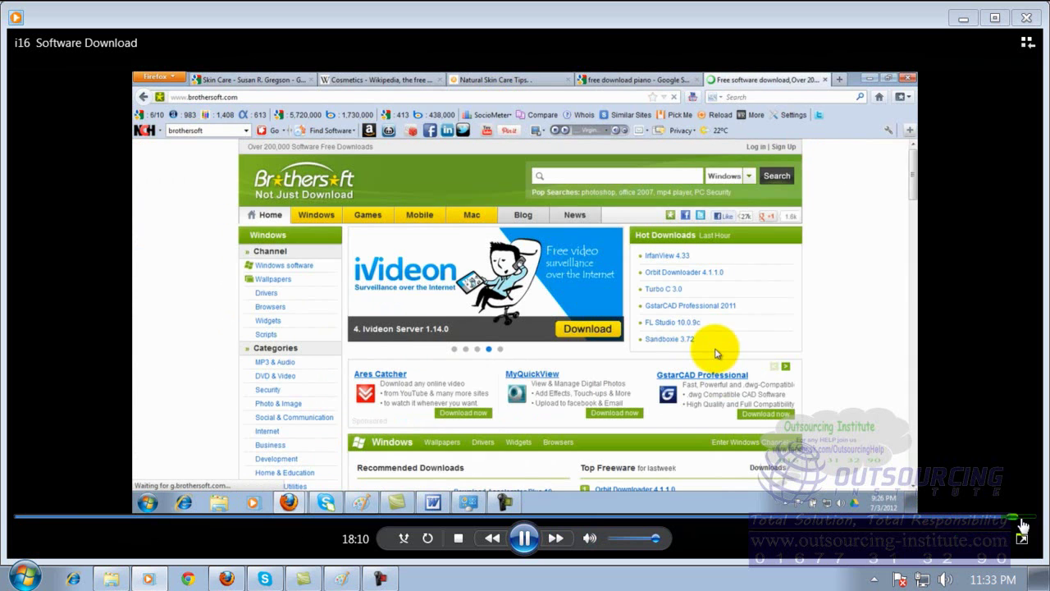
left_click(1028, 520)
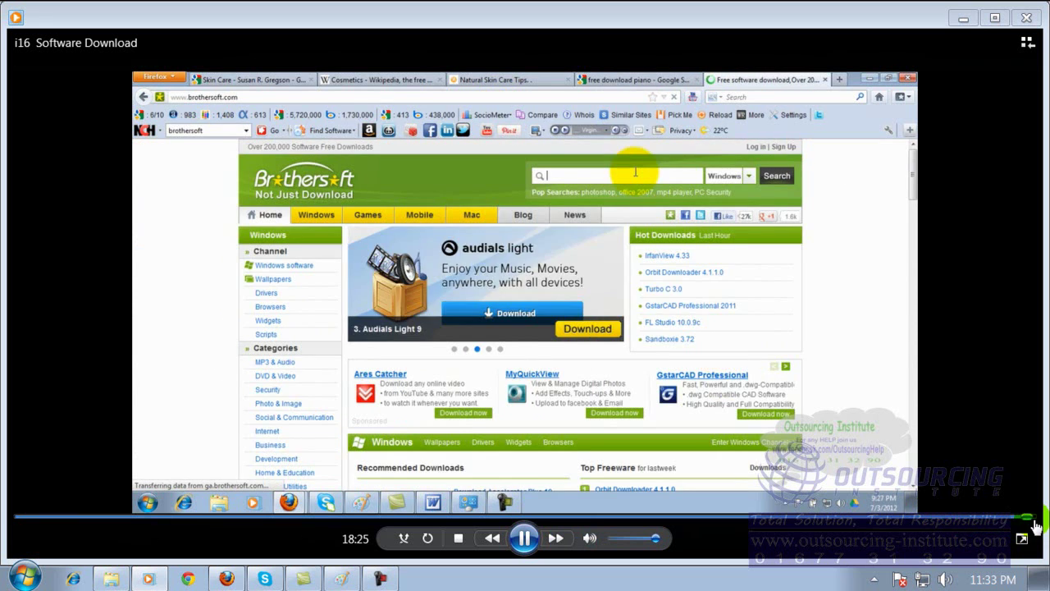
- Rewind the playing video in stages to the Electronic Piano 2.5 window and pause it at 15:58
left_click(1012, 520)
left_click(994, 521)
left_click(980, 520)
left_click(957, 520)
left_click(938, 520)
left_click(919, 520)
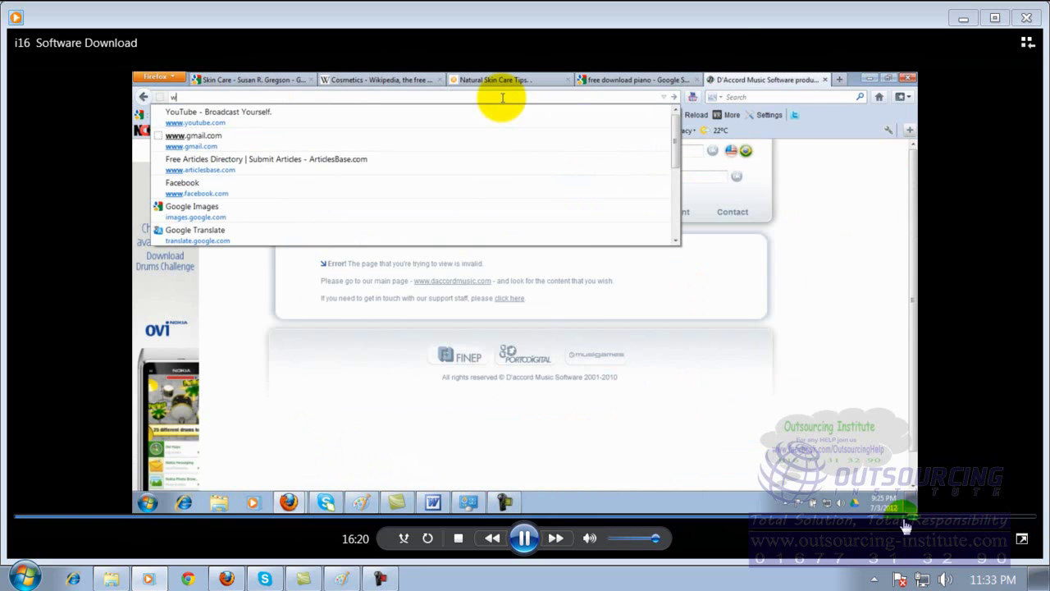
left_click(894, 520)
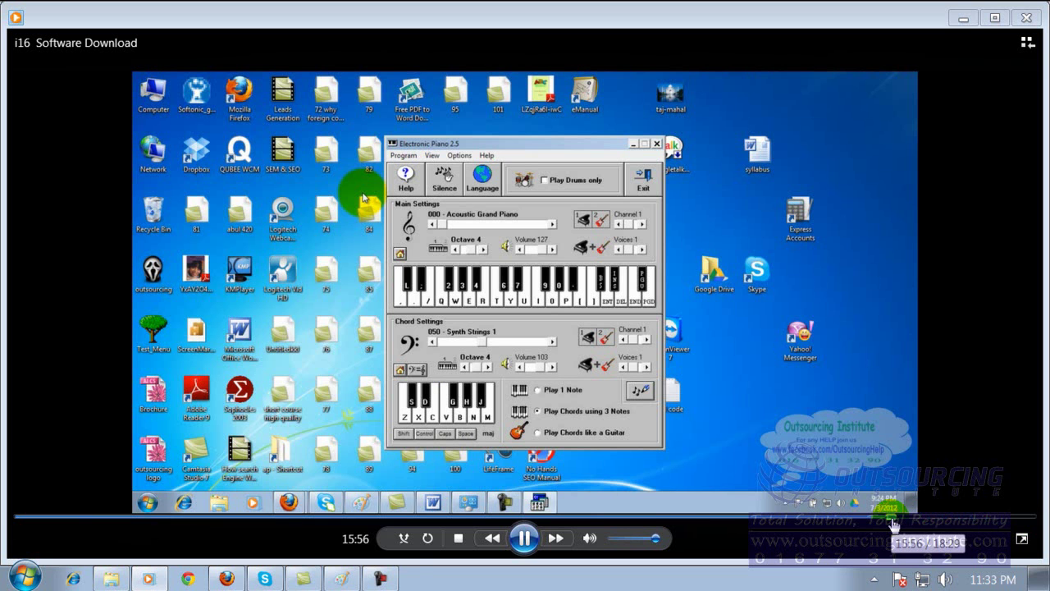
left_click(524, 537)
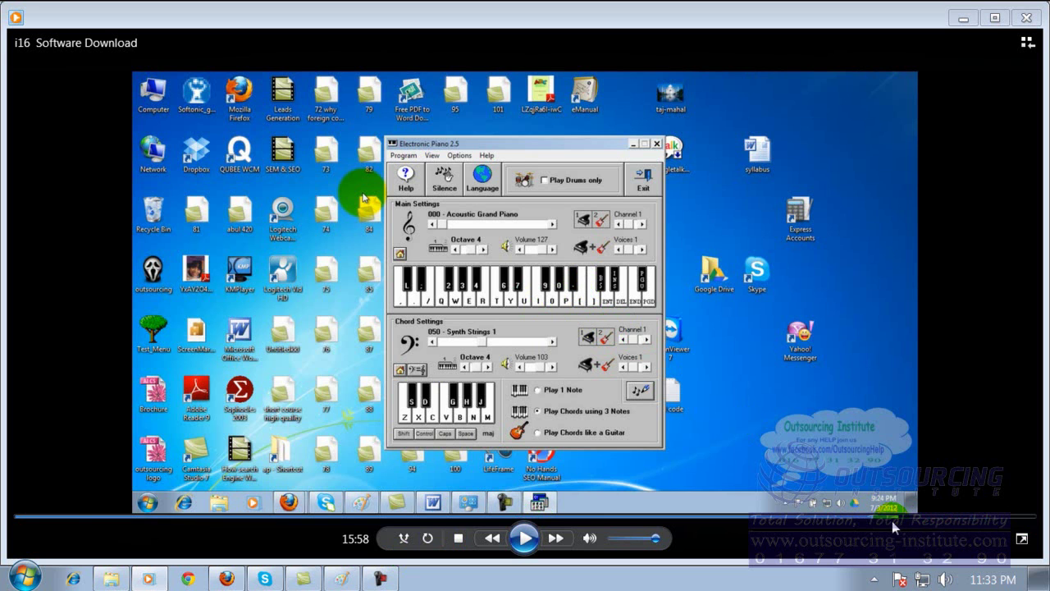
- Step the video back through 15:50, 15:38 and 15:26 to 15:16 and play the drum kit demonstration
left_click(888, 517)
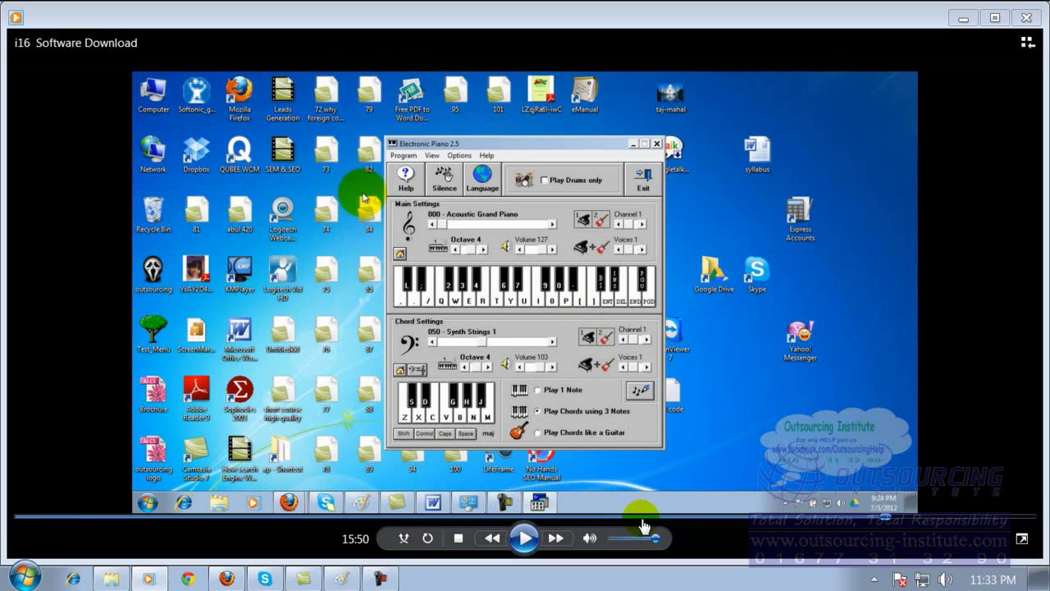
left_click(524, 538)
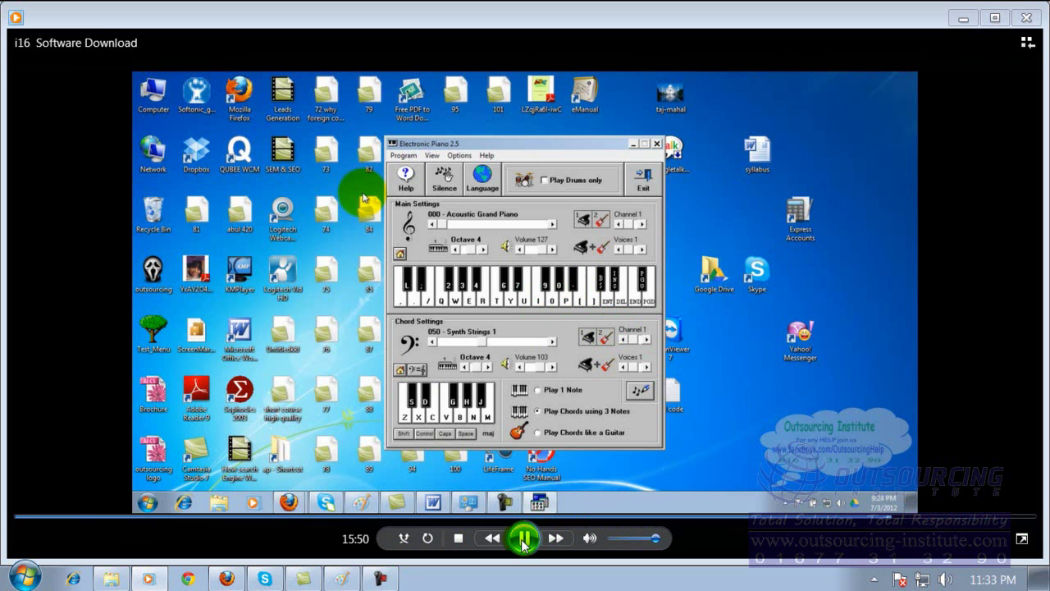
left_click(523, 538)
left_click(878, 516)
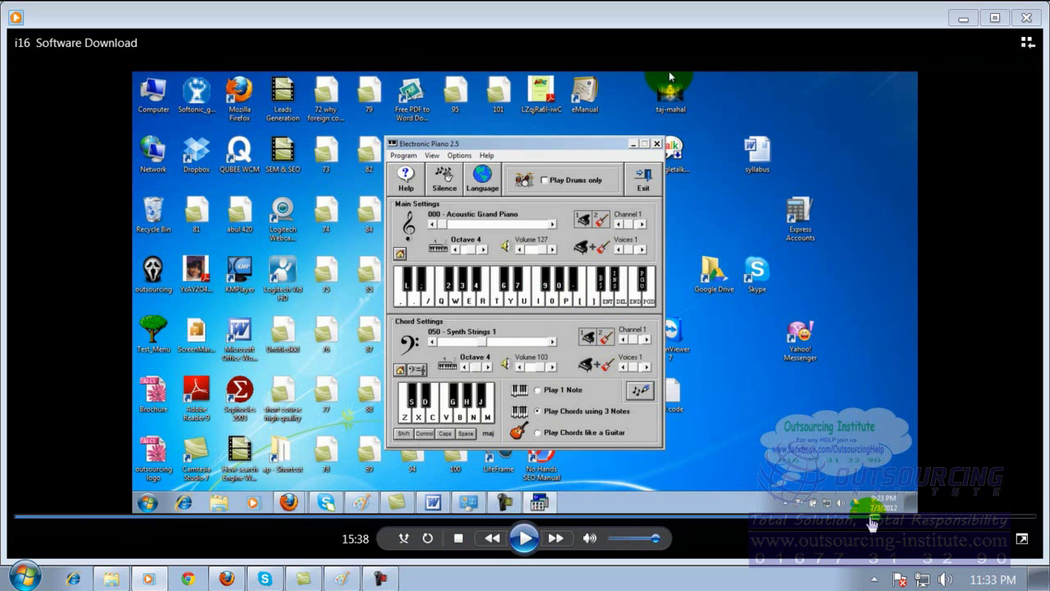
left_click(867, 517)
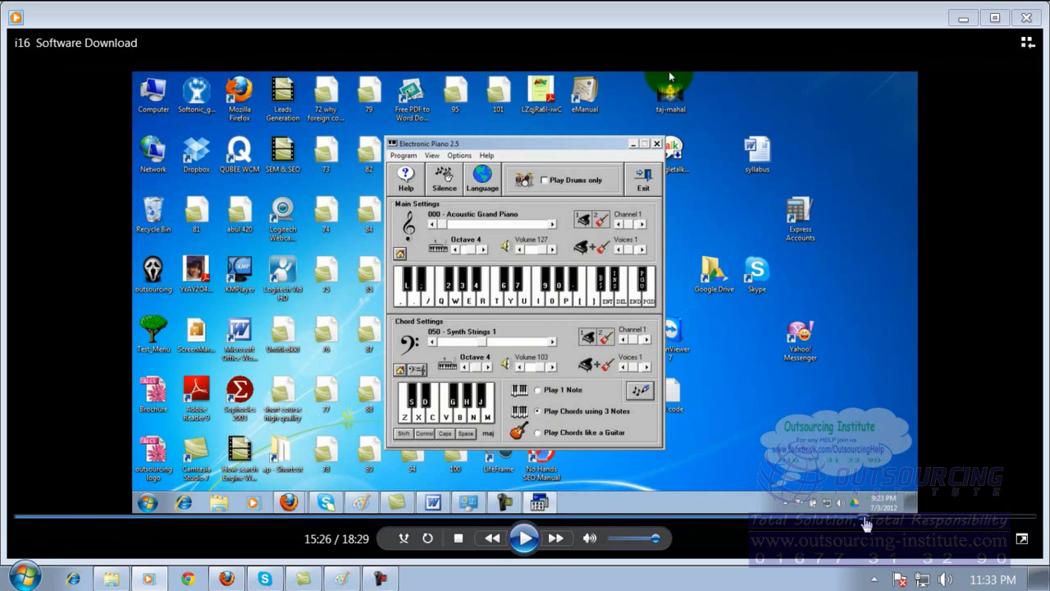
left_click(857, 517)
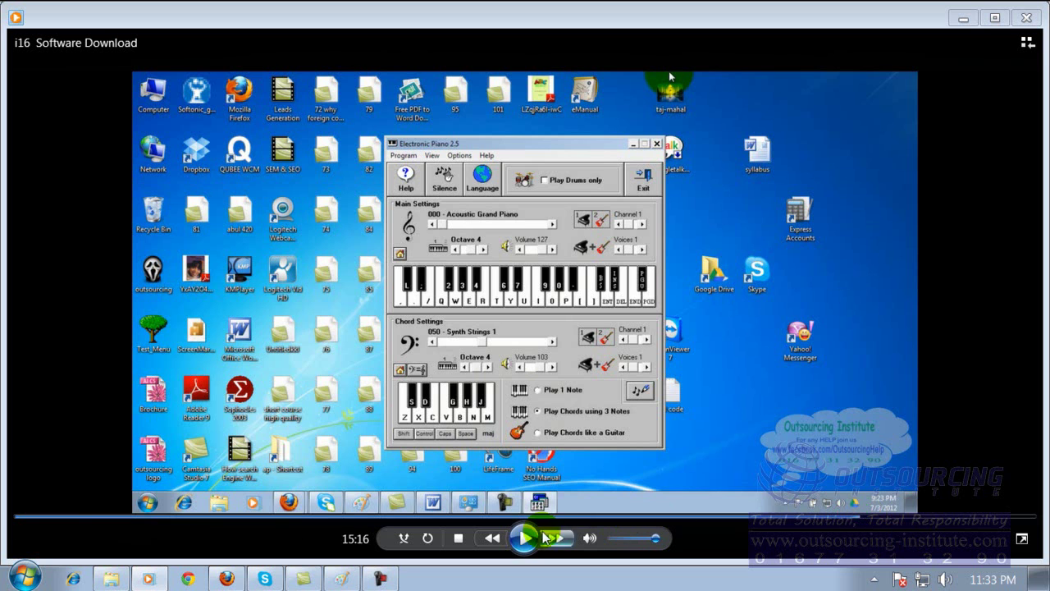
left_click(525, 538)
left_click(524, 538)
left_click(525, 539)
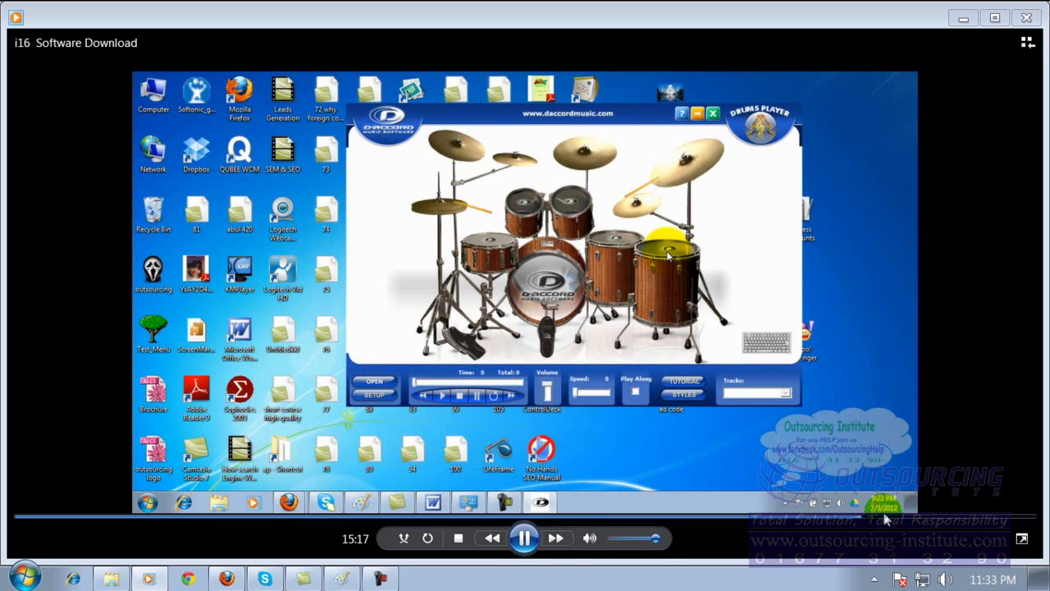
- Skip ahead to the Electronic Piano demonstration at 15:33, play it briefly and close the video player
left_click(871, 517)
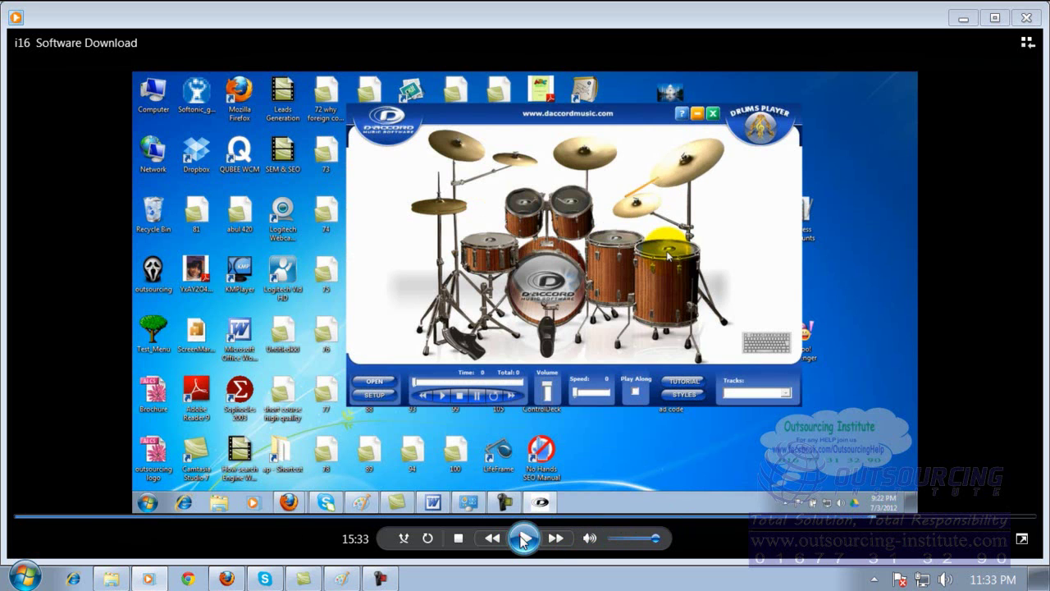
left_click(525, 538)
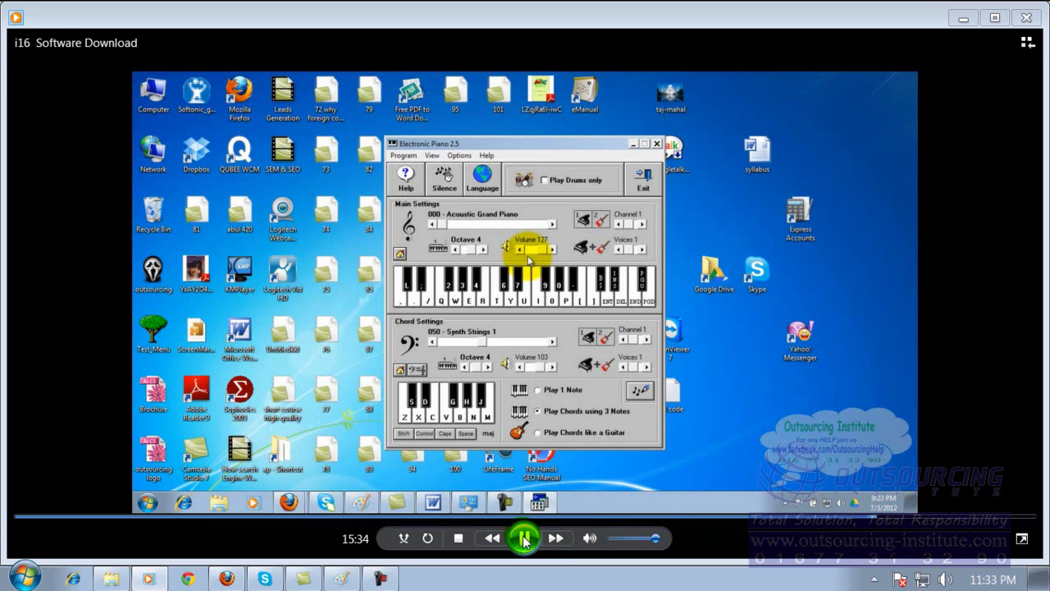
left_click(524, 540)
left_click(1026, 18)
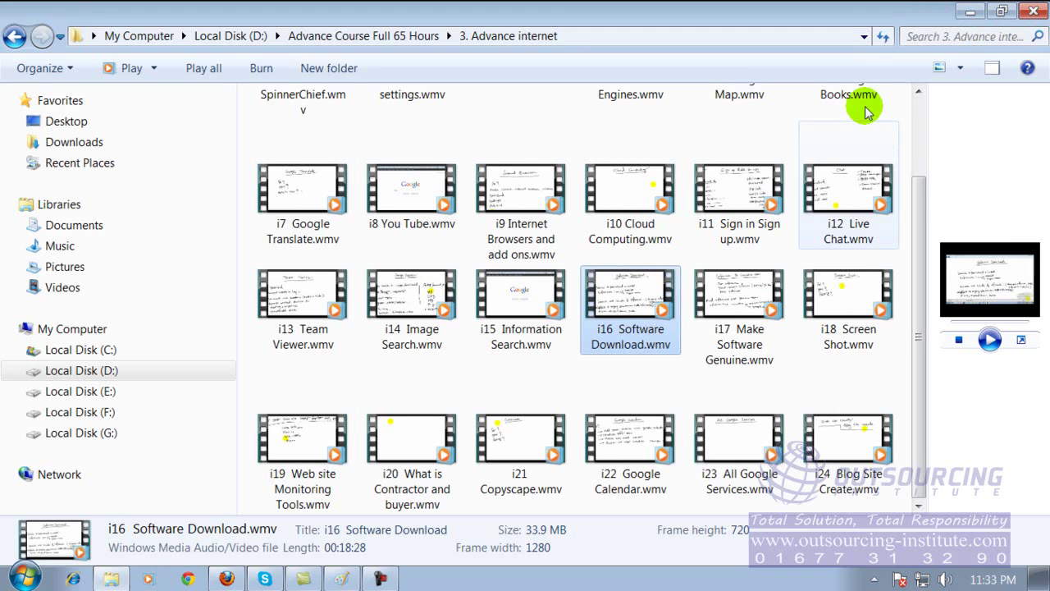
- Leave the lesson folder for the desktop and open the full list of installed programs
mouse_move(914, 201)
left_mouse_down()
mouse_move(916, 123)
mouse_move(919, 199)
left_mouse_up()
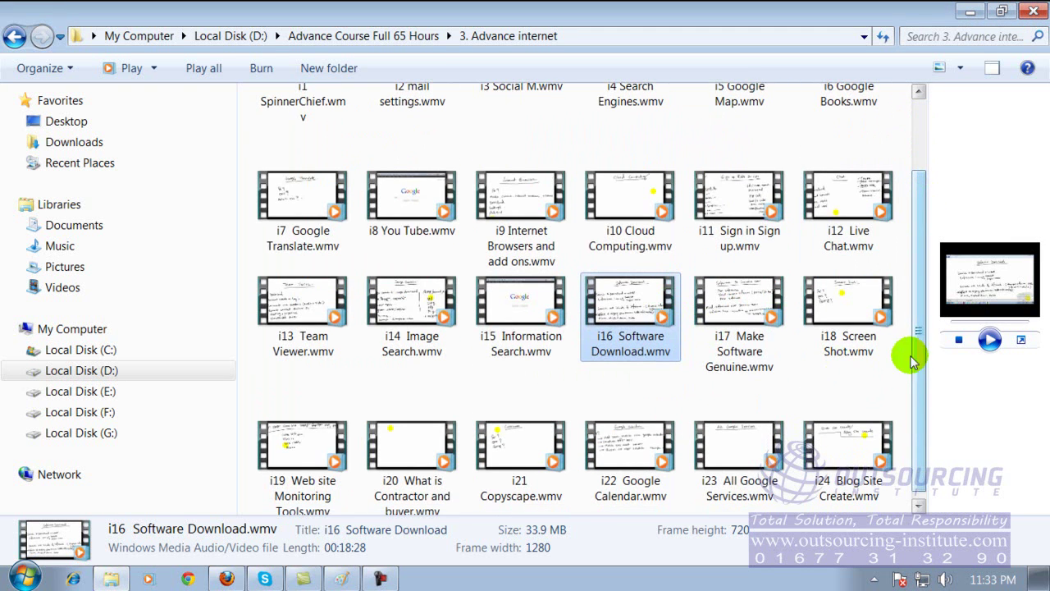
key("super+d")
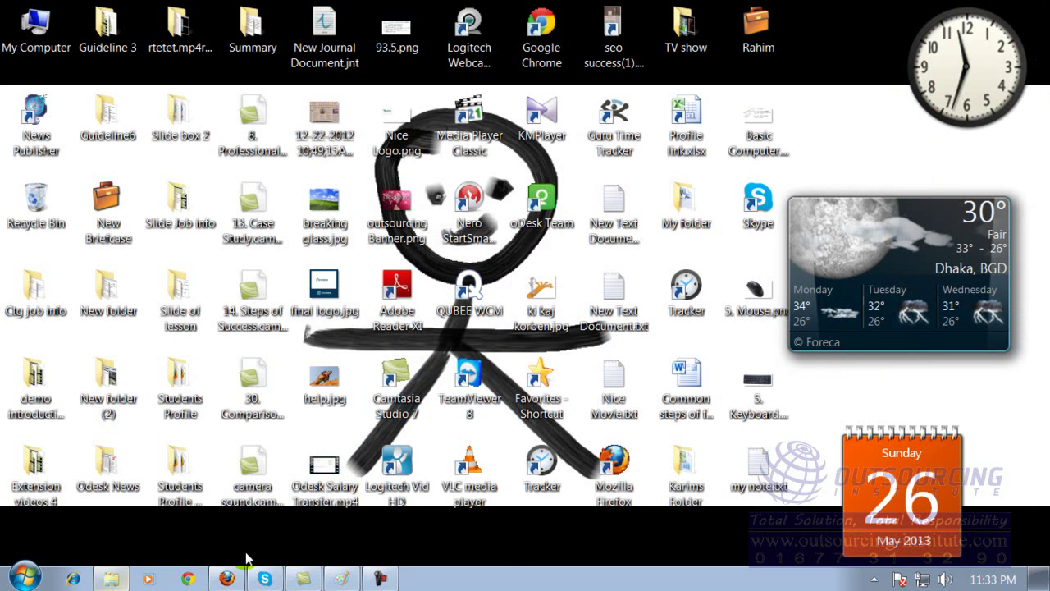
mouse_move(228, 579)
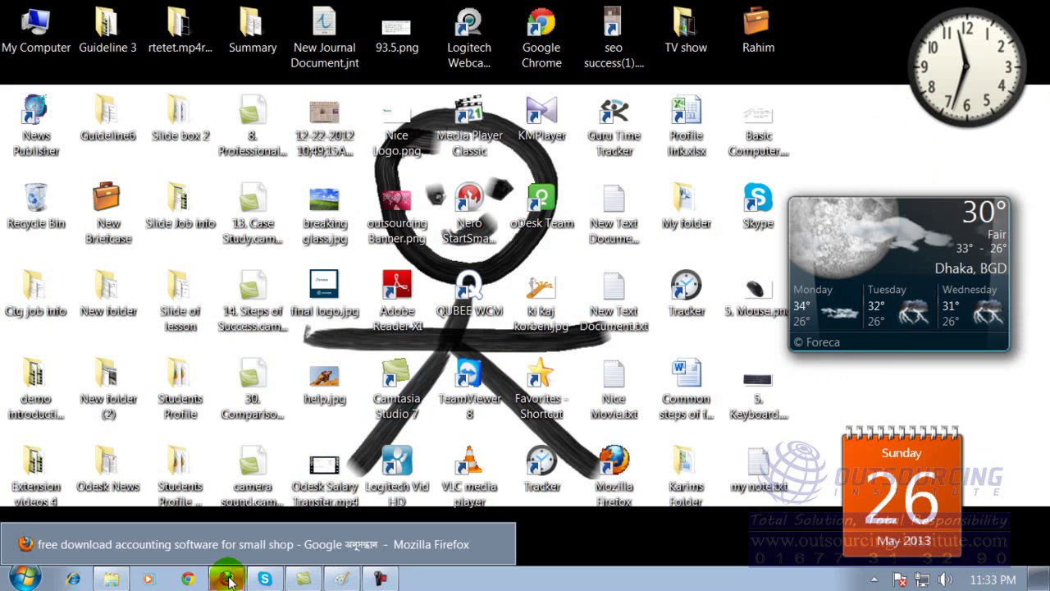
mouse_move(396, 572)
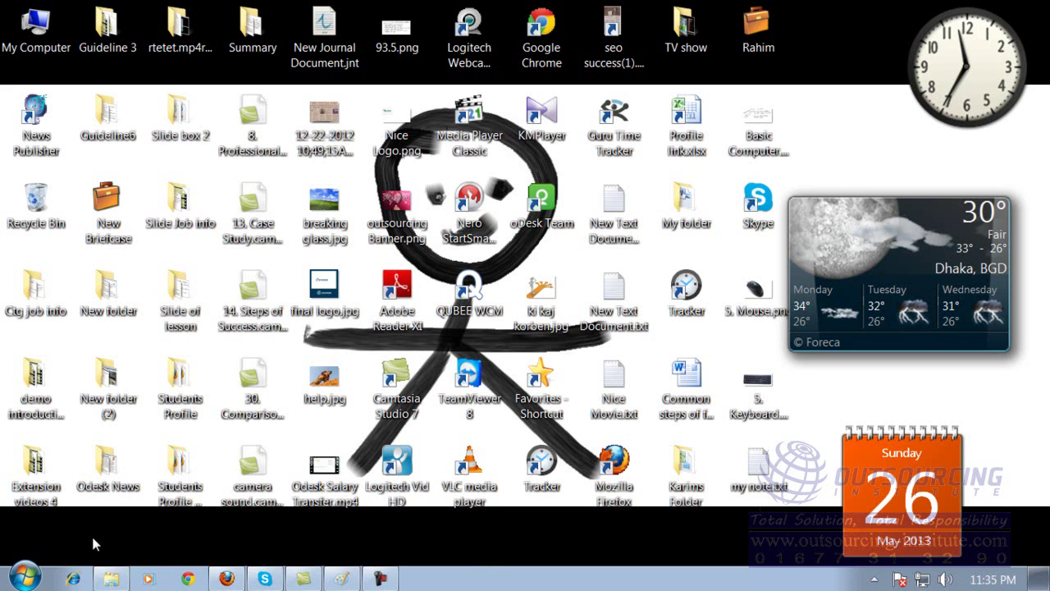
left_click(25, 577)
left_click(82, 498)
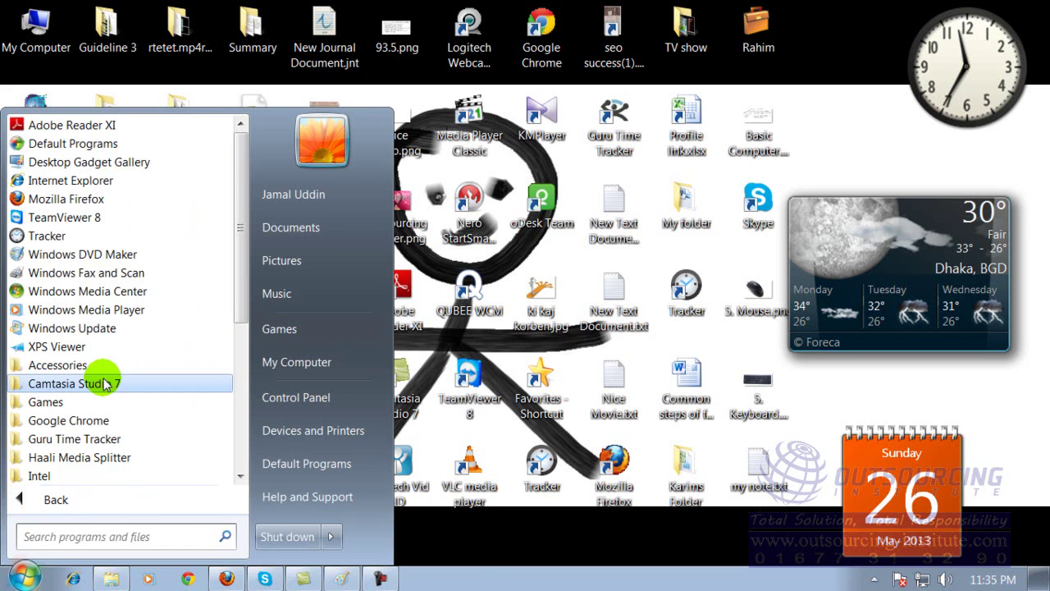
- Open Programs and Features in Control Panel and look through the whole list of installed programs
left_click(509, 551)
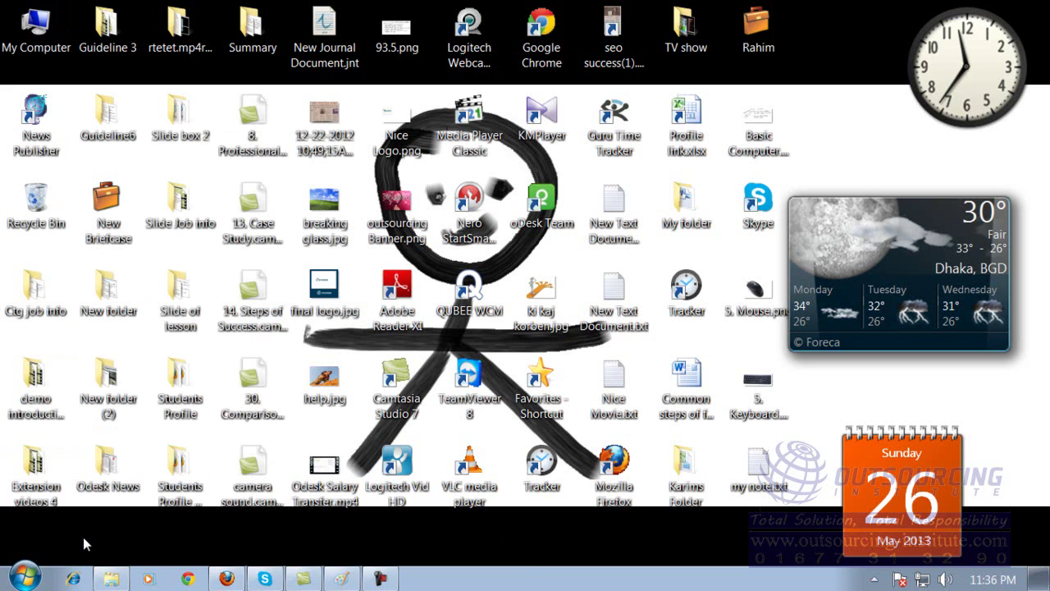
left_click(25, 579)
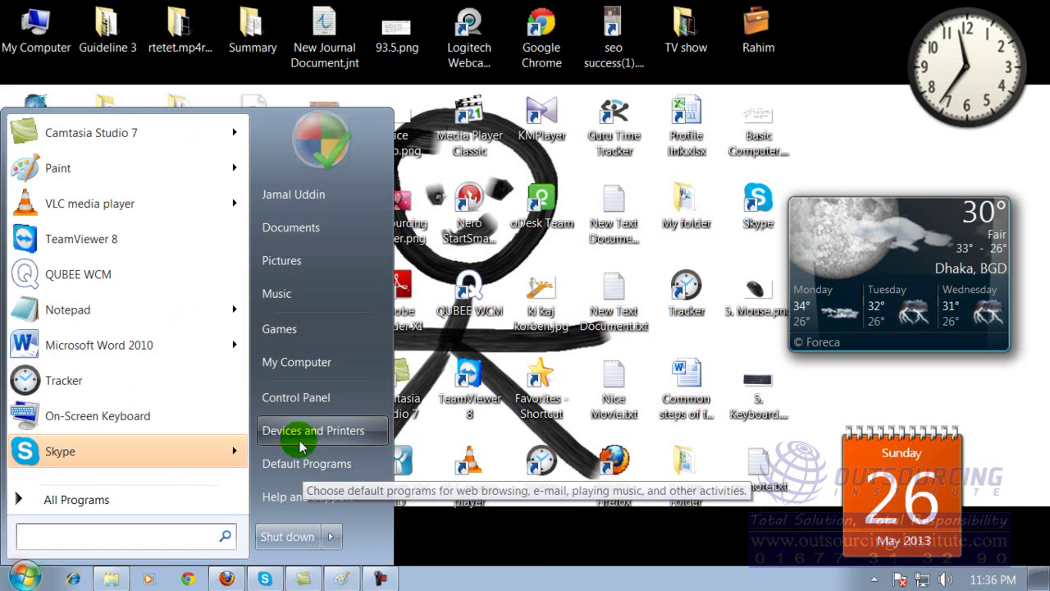
left_click(303, 401)
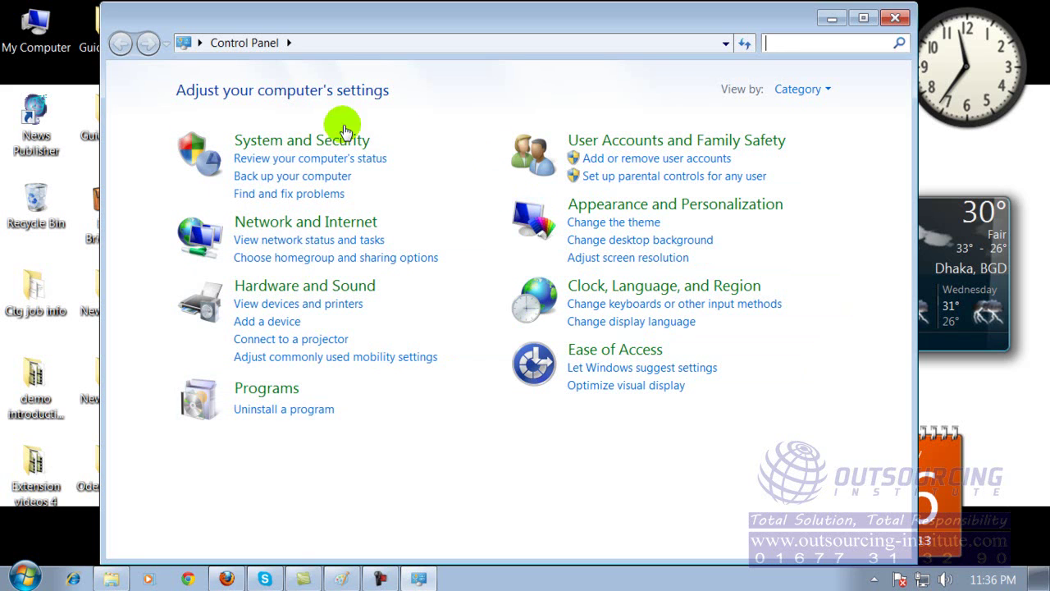
left_click(278, 389)
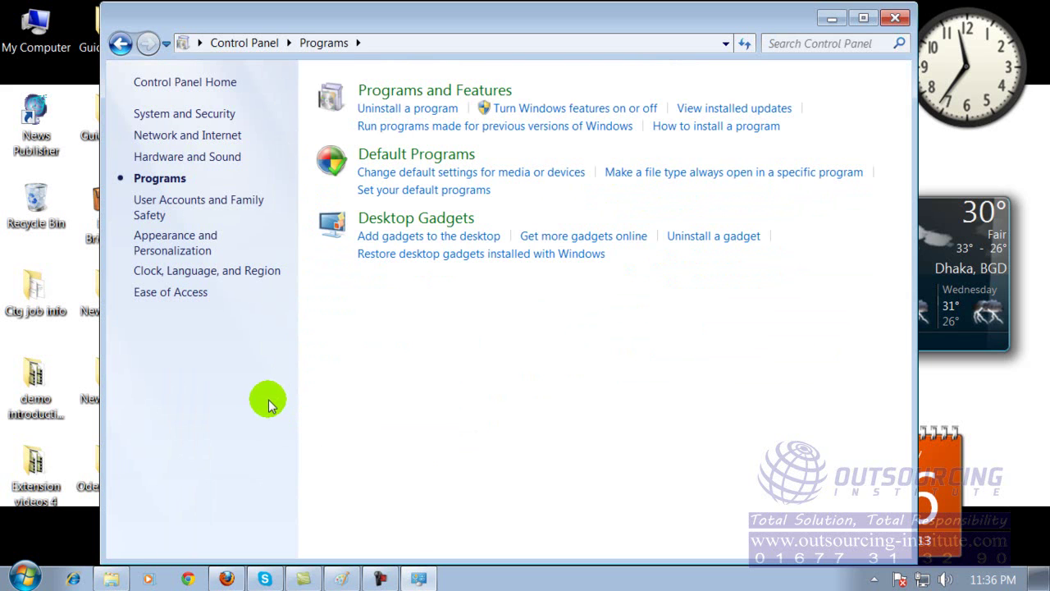
left_click(392, 92)
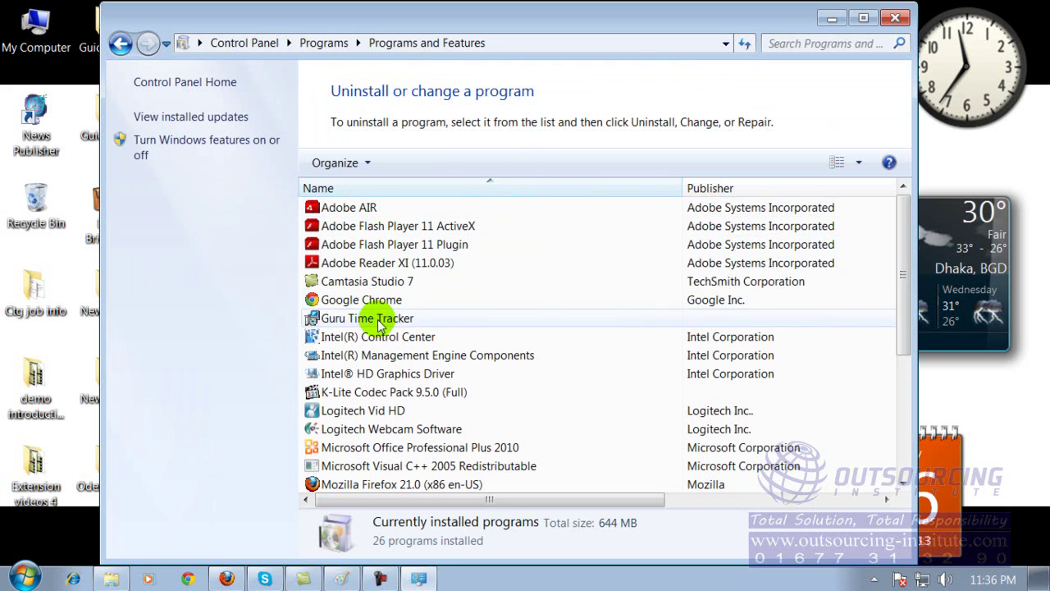
left_click_drag(898, 211, 902, 355)
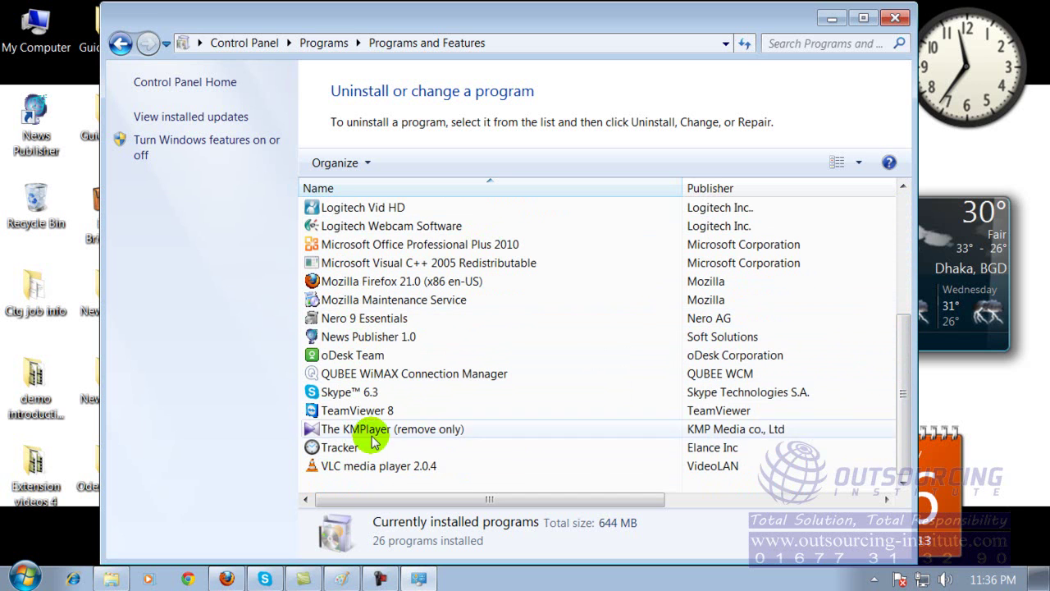
left_click_drag(901, 380, 909, 276)
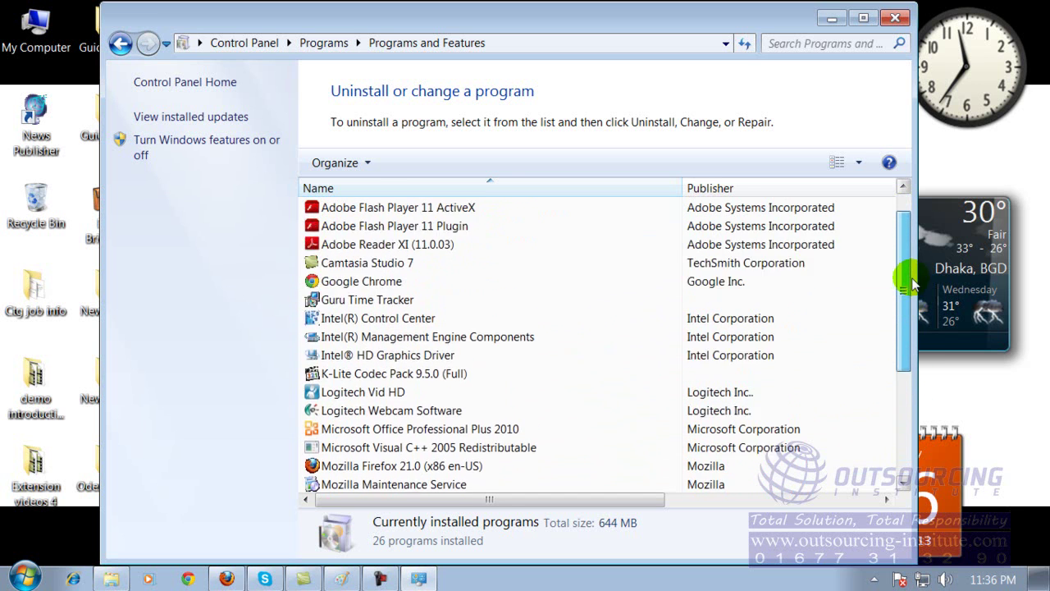
- Select Adobe Flash Player 11 ActiveX and then Microsoft Office Professional Plus 2010 to show their uninstall options, and close the window
left_click(394, 210)
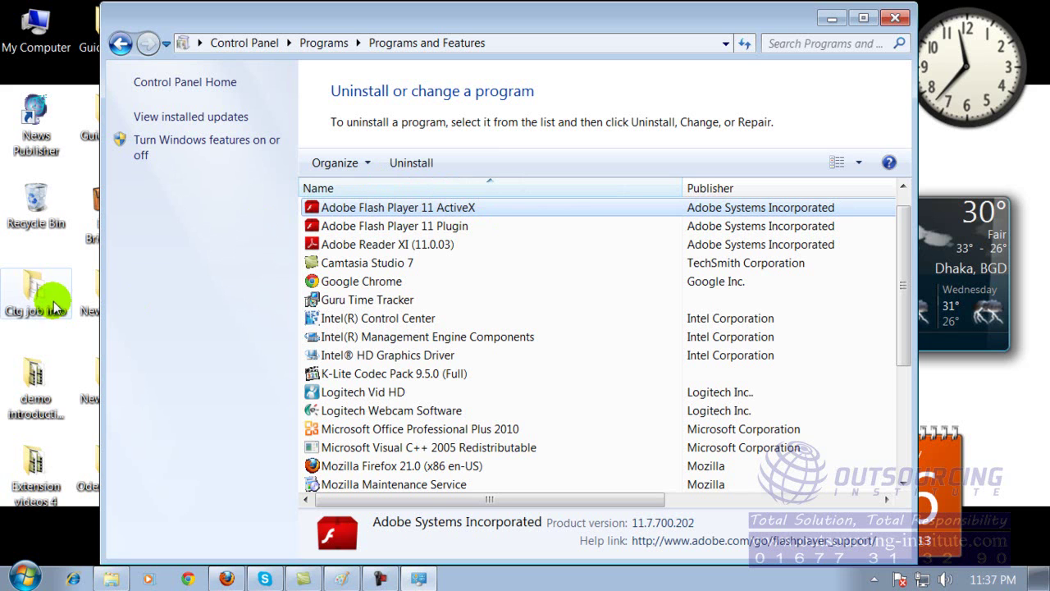
right_click(345, 212)
left_click(242, 221)
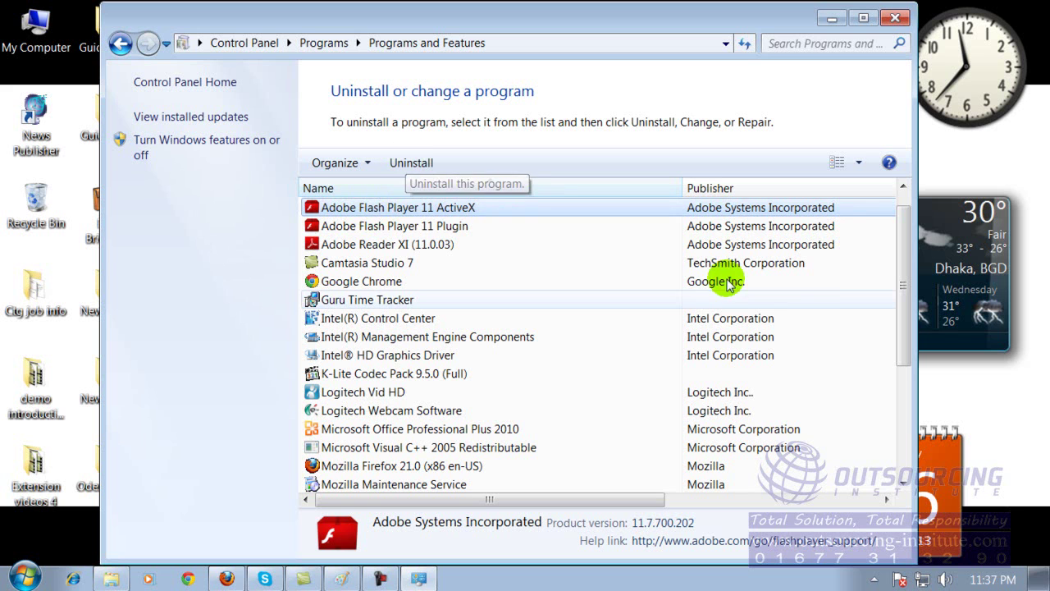
left_click_drag(901, 260, 909, 319)
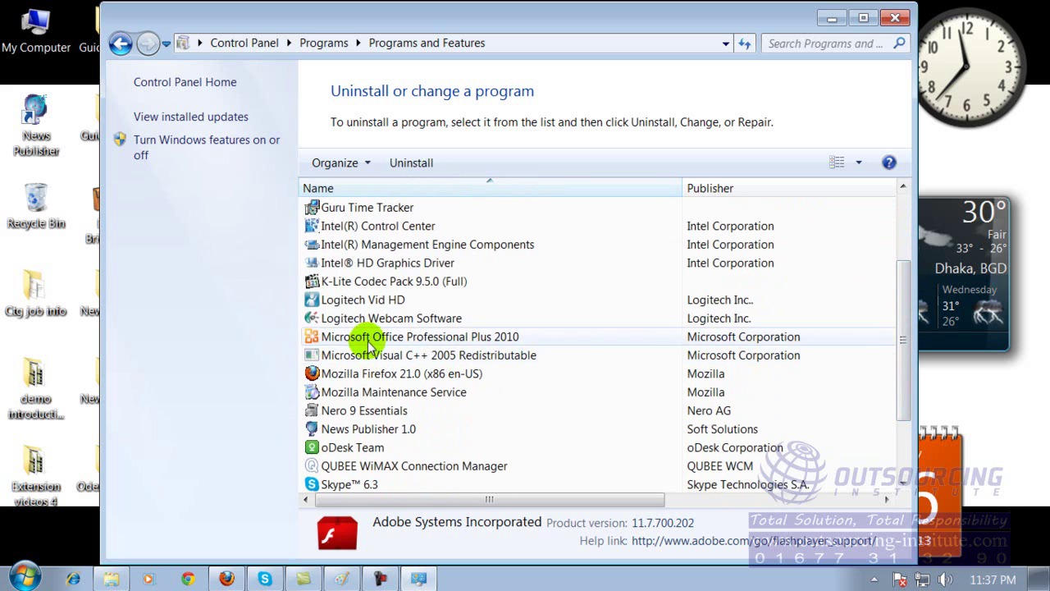
left_click(419, 346)
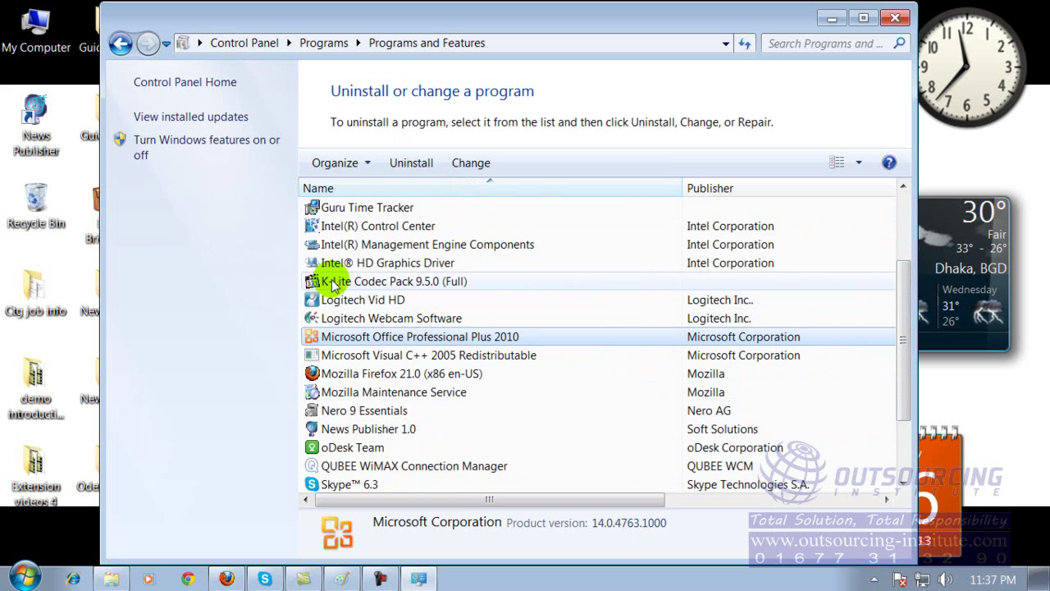
left_click(895, 18)
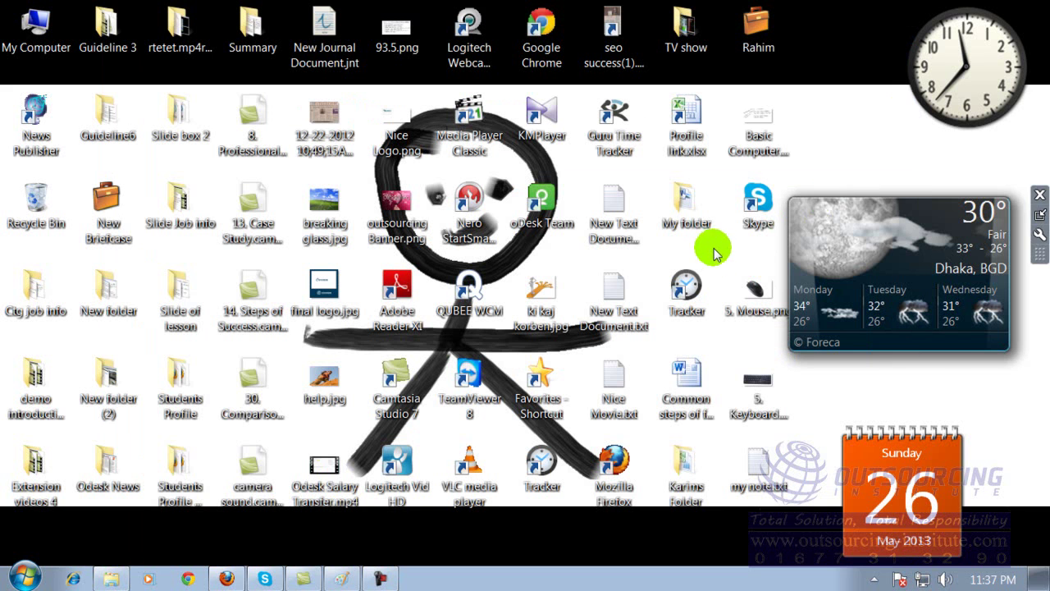
- Select the Tracker shortcut on the desktop and reopen Programs and Features from Control Panel
left_click(675, 302)
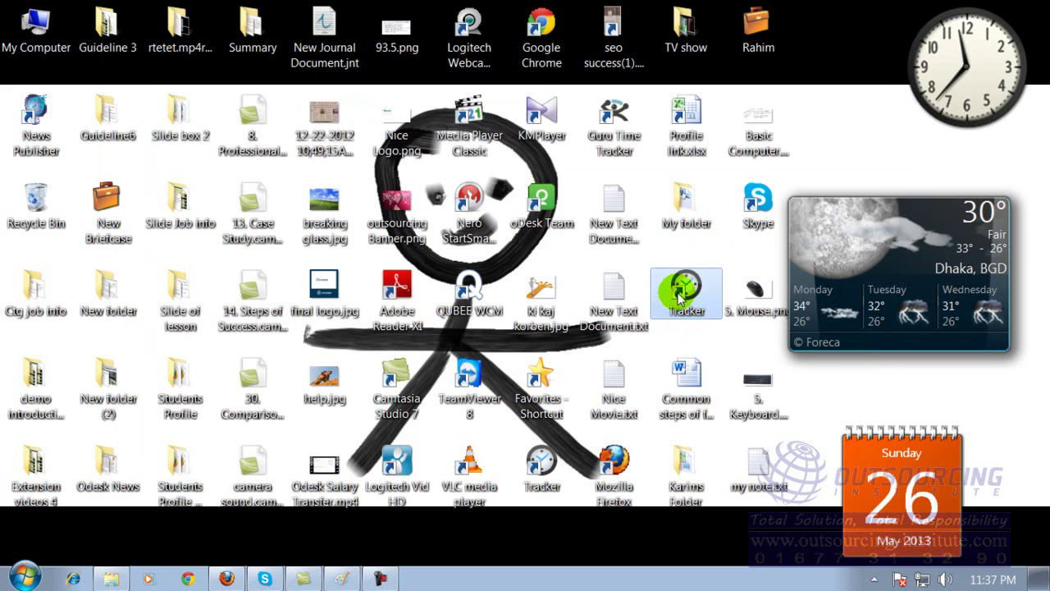
left_click(685, 326)
left_click(691, 314)
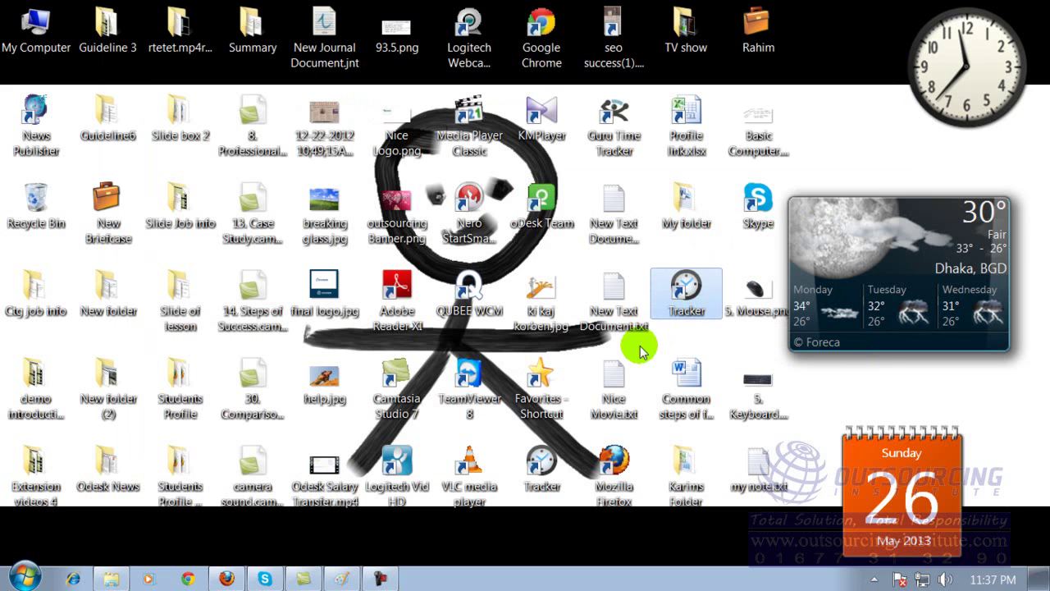
left_click(23, 578)
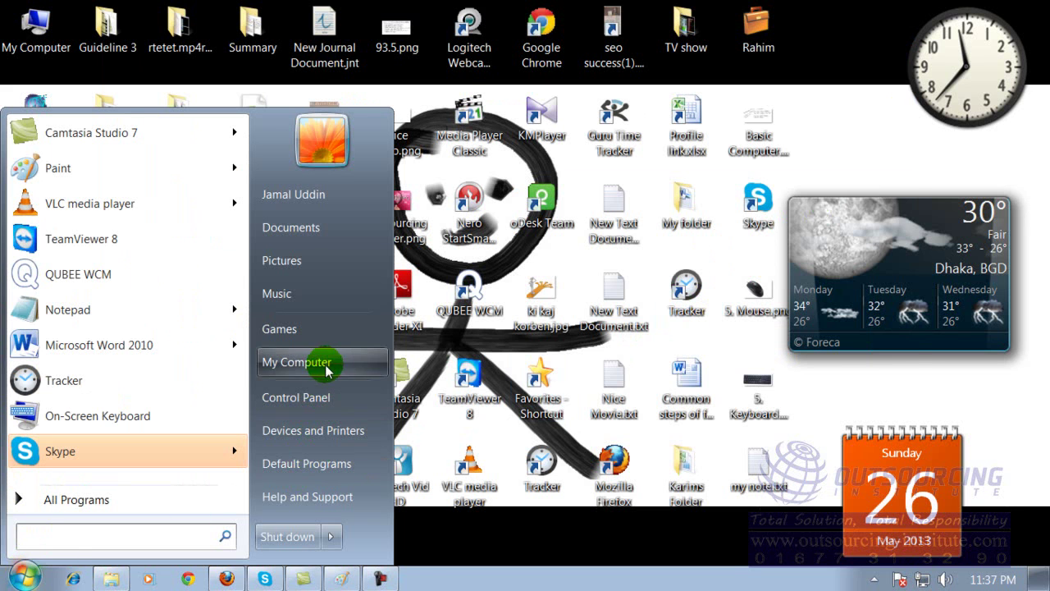
left_click(325, 395)
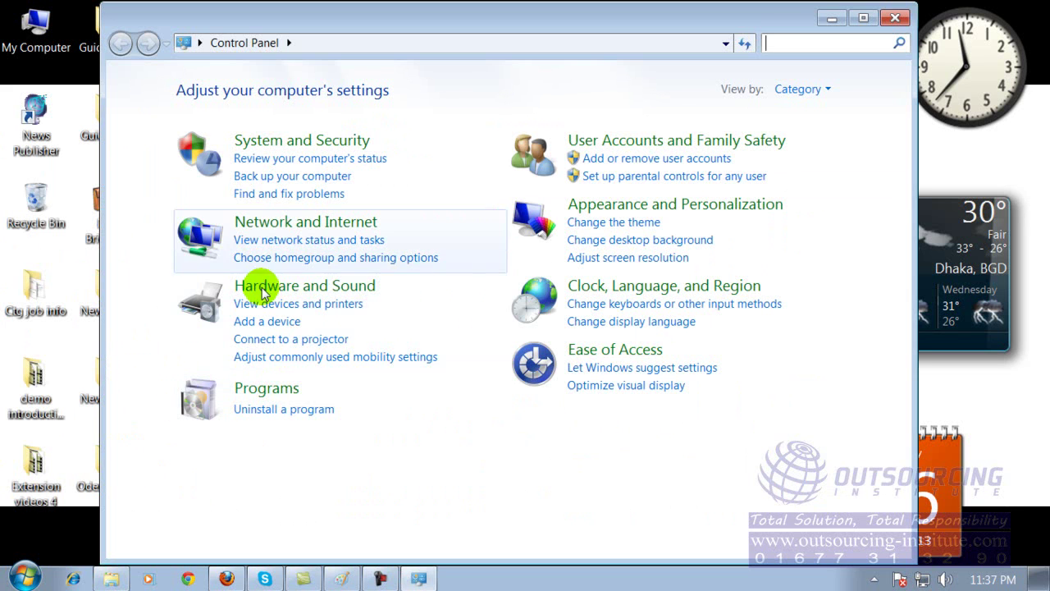
left_click(265, 391)
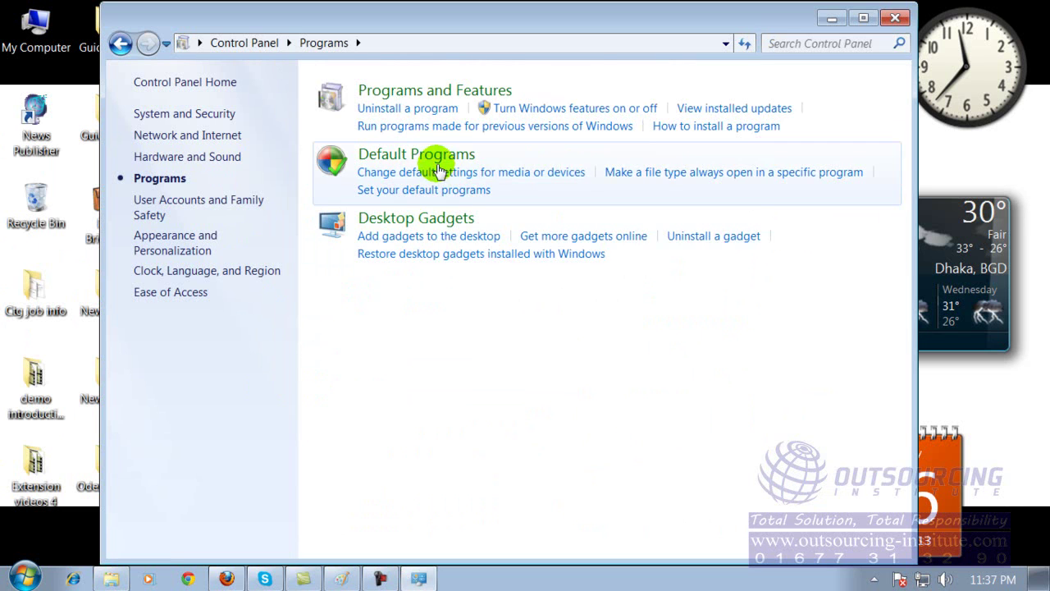
left_click(437, 97)
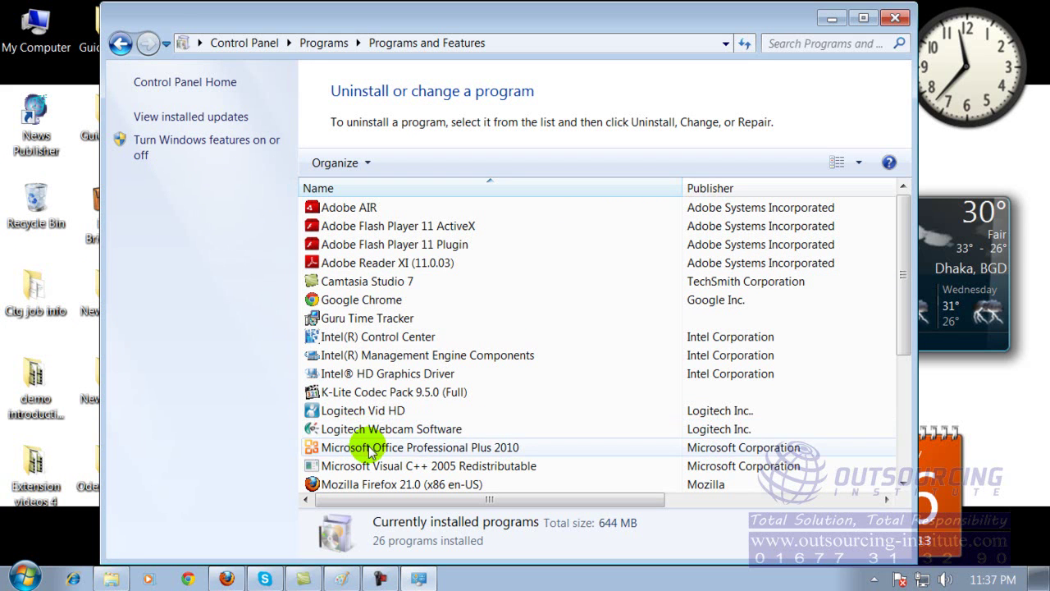
- Uninstall Tracker by Elance Inc with running applications closed automatically, and close the installed programs window
left_click_drag(902, 228, 903, 345)
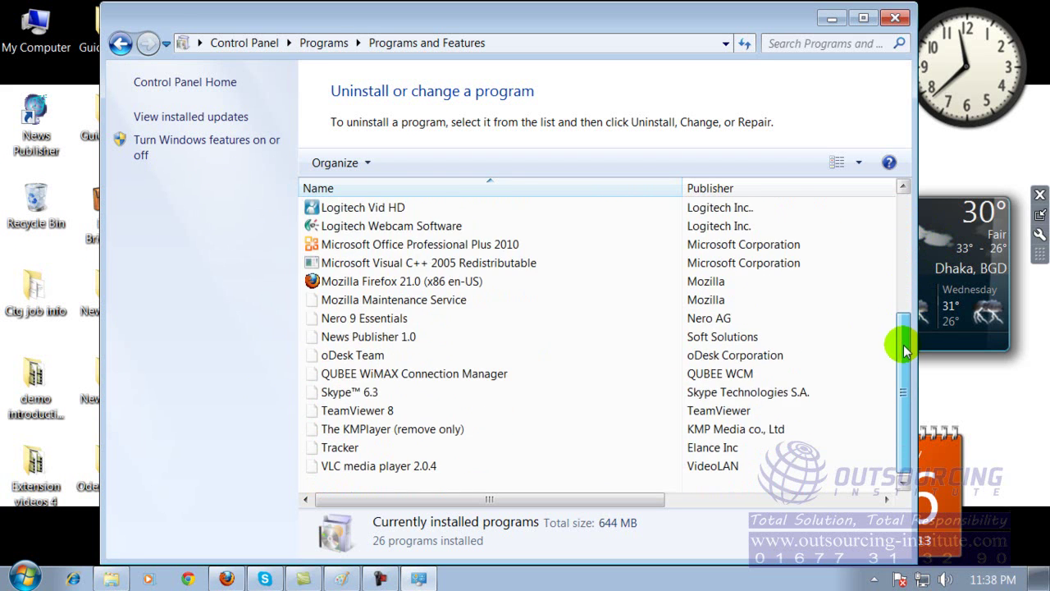
left_click(339, 450)
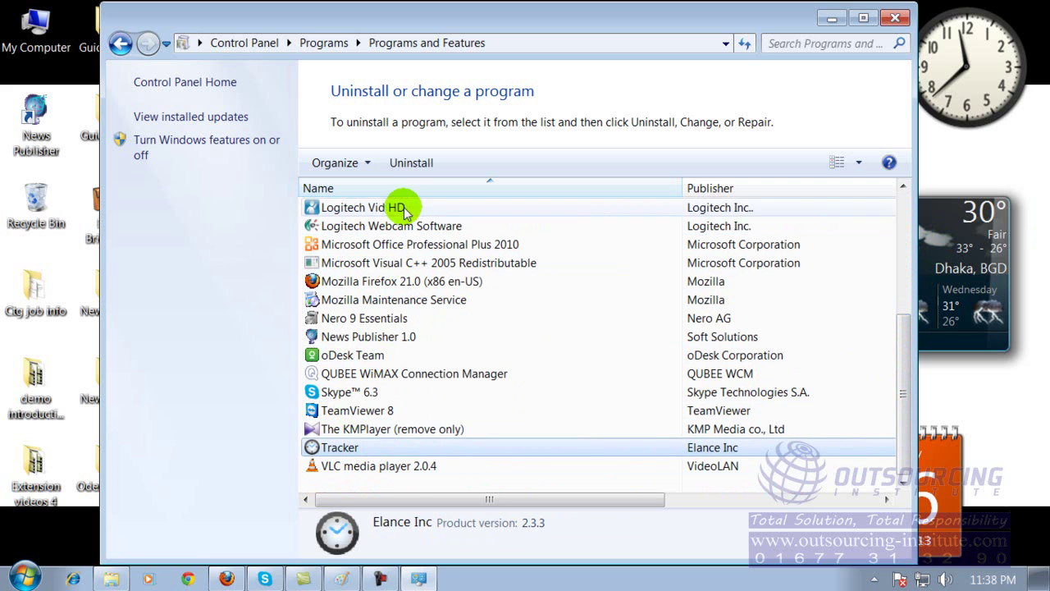
left_click(425, 168)
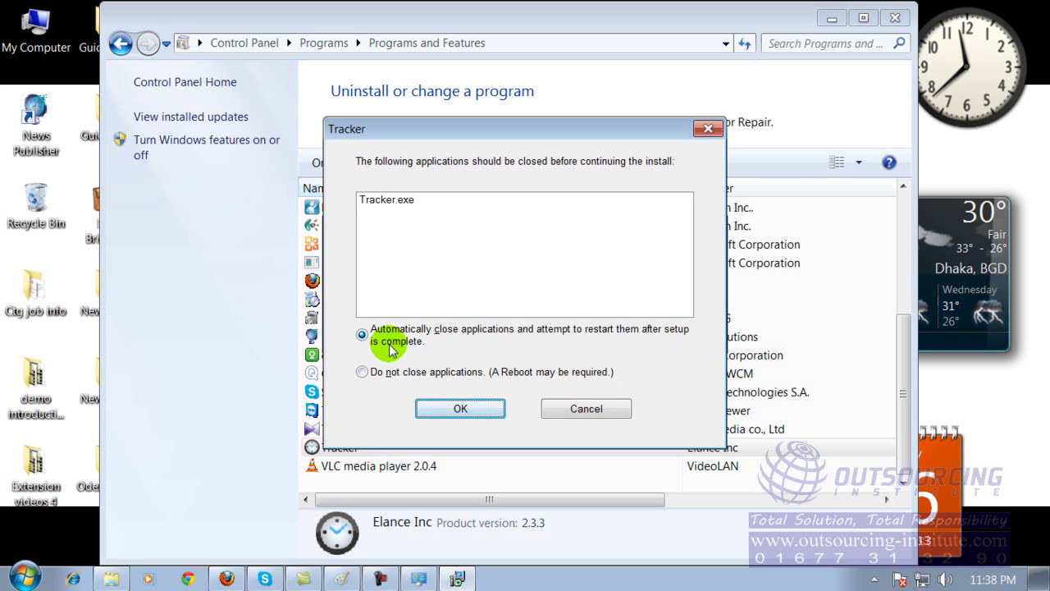
left_click(479, 408)
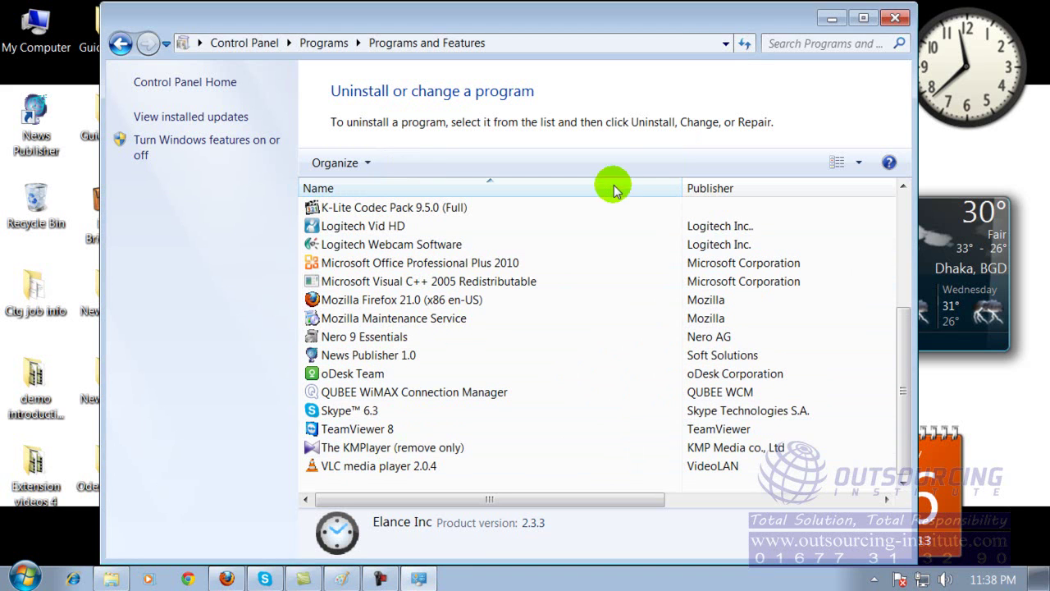
left_click(895, 20)
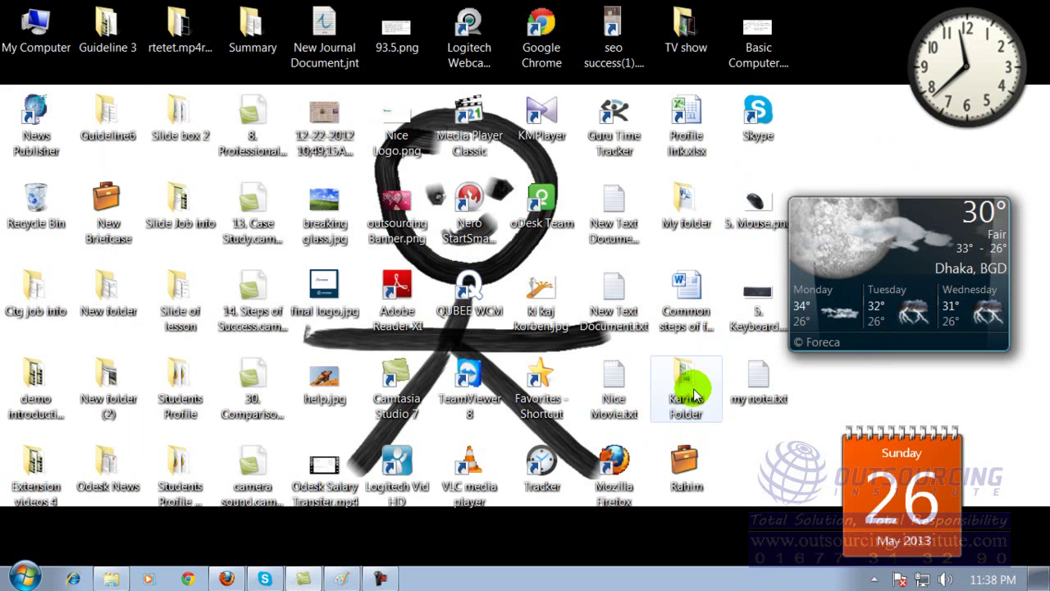
- View the Delete option for the oDesk Team desktop shortcut without using it, and reopen Programs and Features from Control Panel
right_click(541, 208)
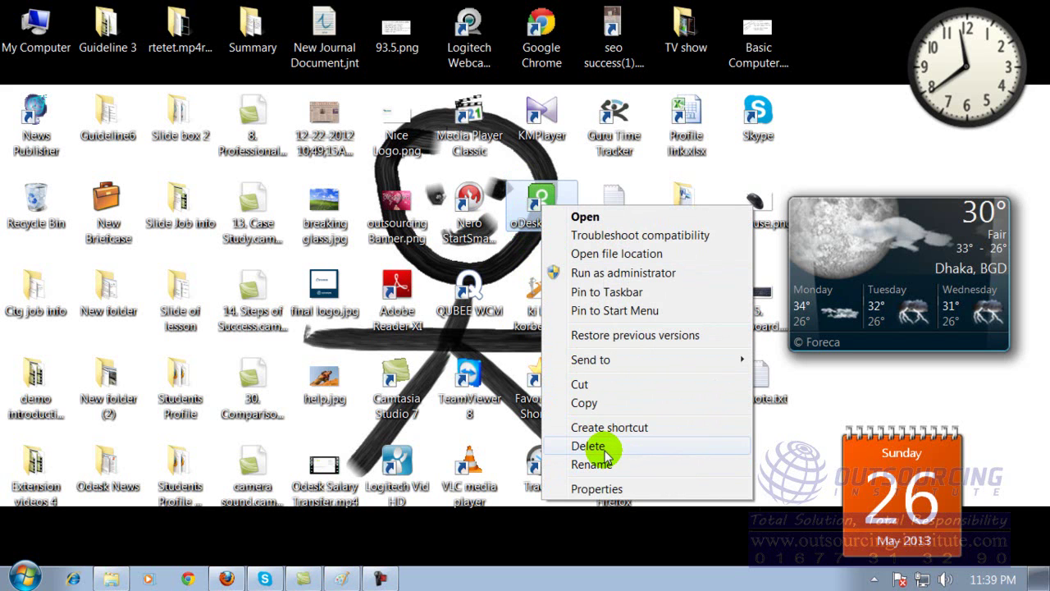
left_click(787, 447)
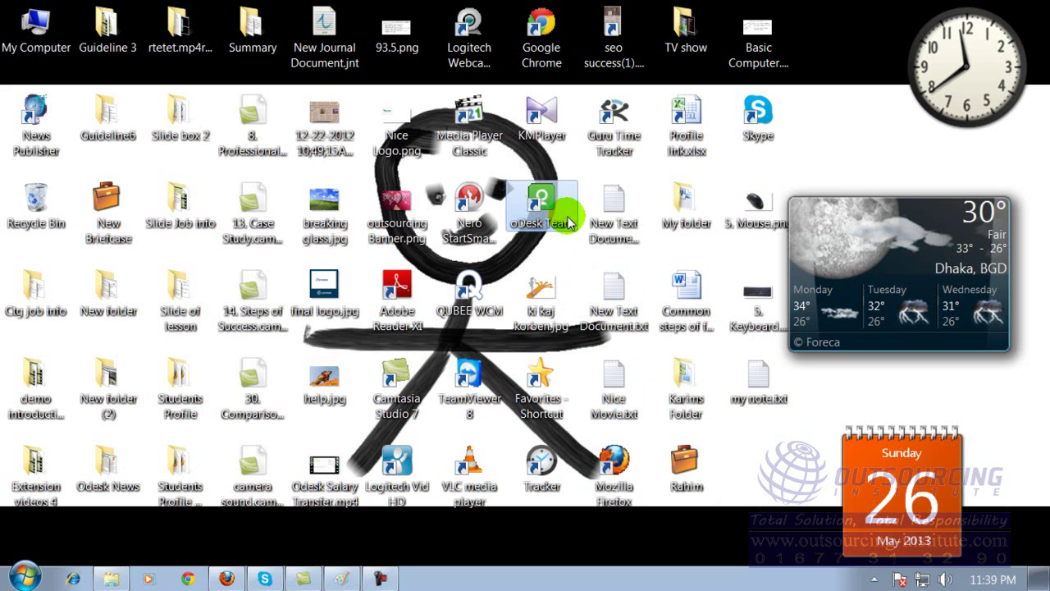
left_click(20, 576)
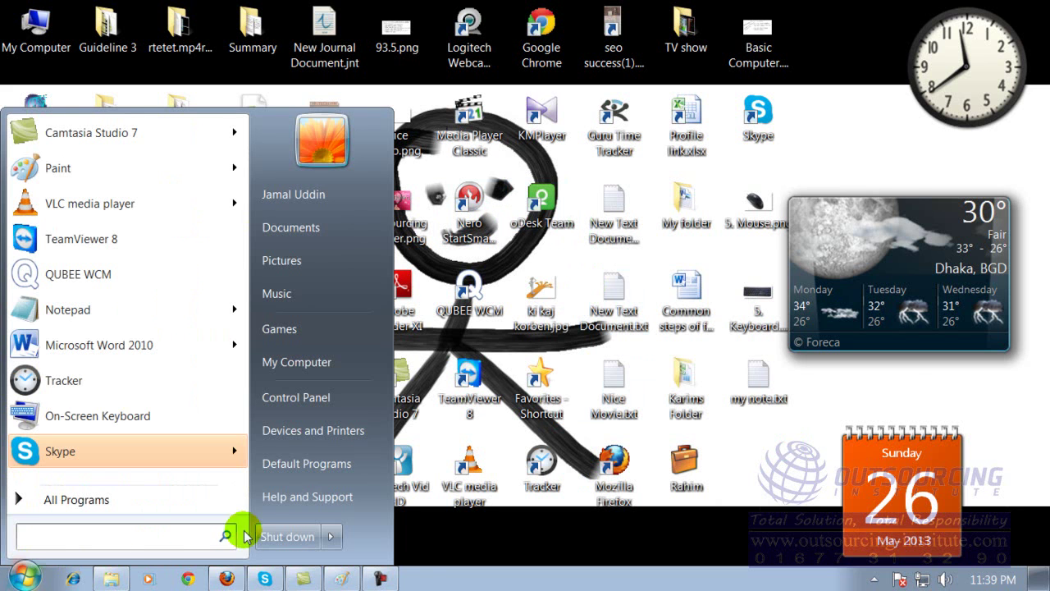
left_click(308, 400)
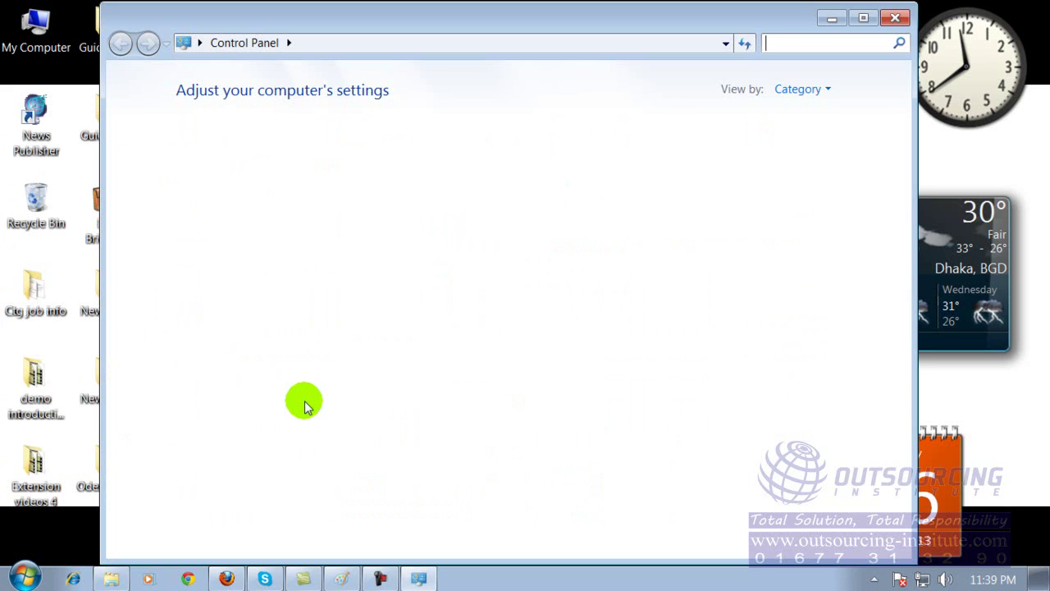
left_click(256, 406)
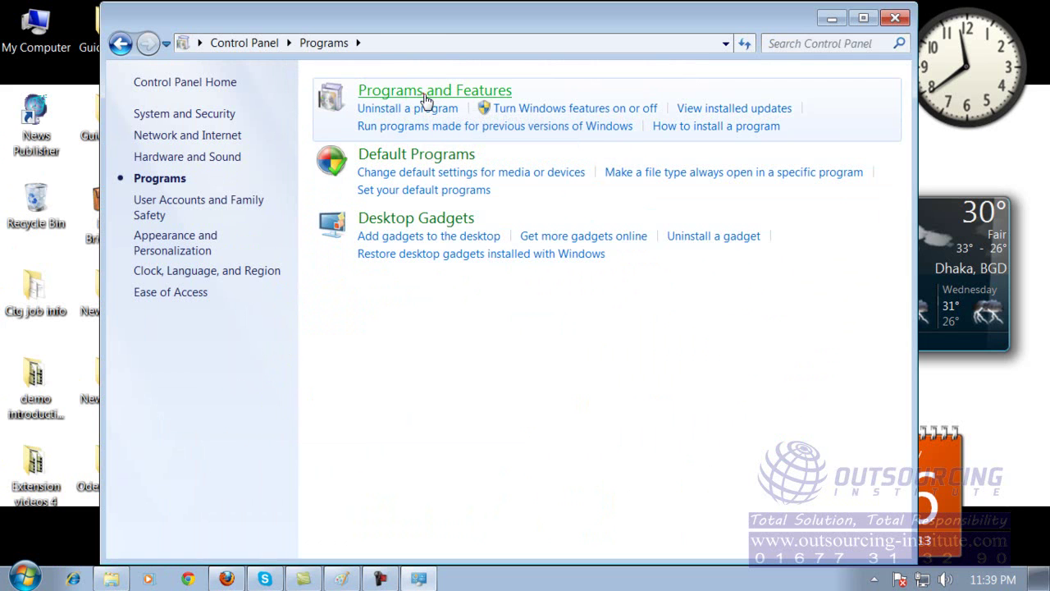
left_click(425, 96)
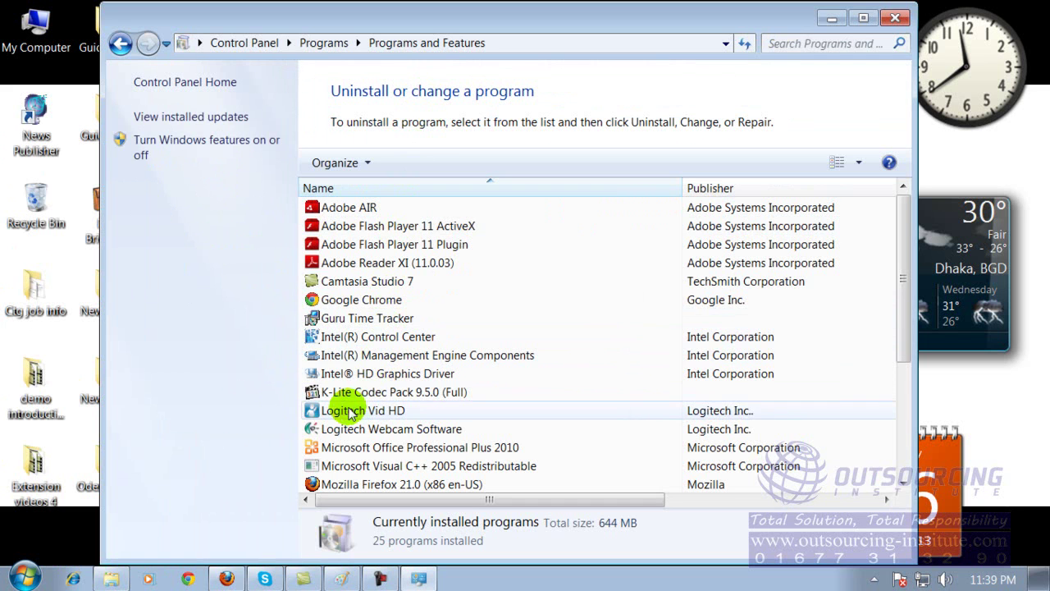
- Select oDesk Team in the installed programs list to show its uninstall option and close the window
left_click_drag(905, 239, 865, 375)
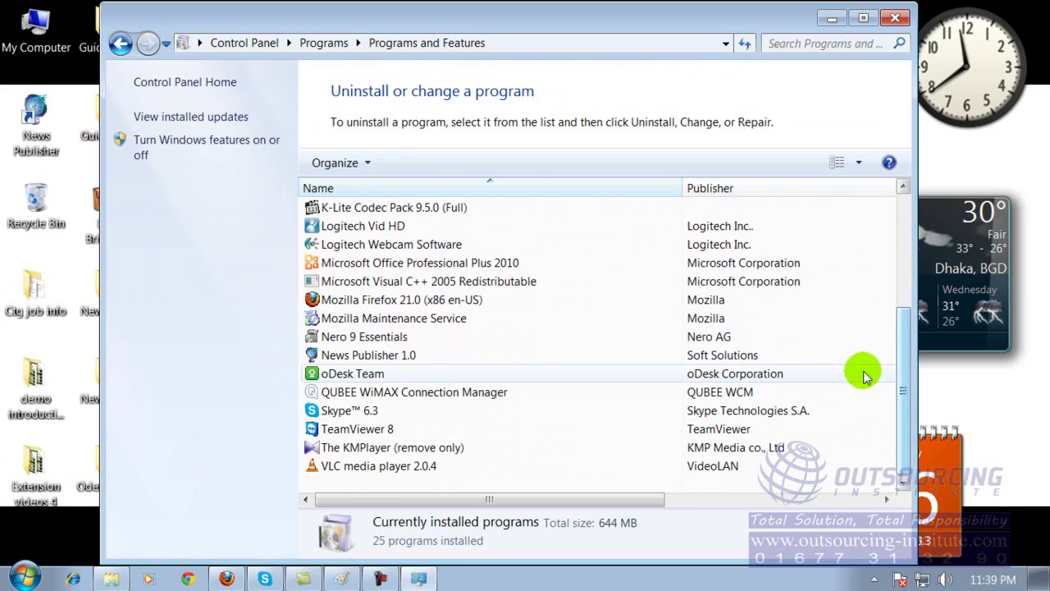
left_click(351, 374)
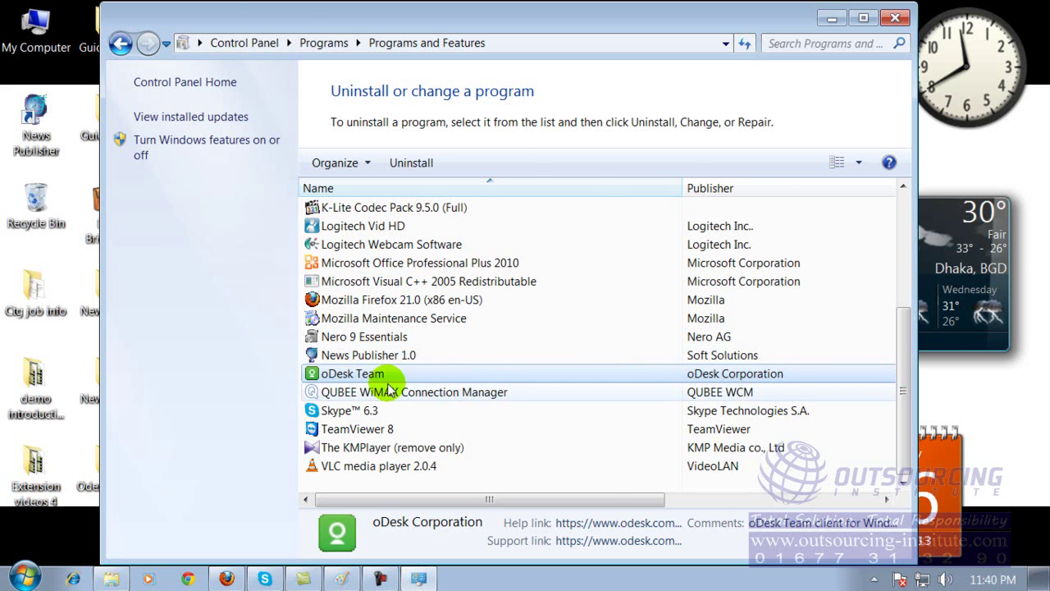
key("alt+F4")
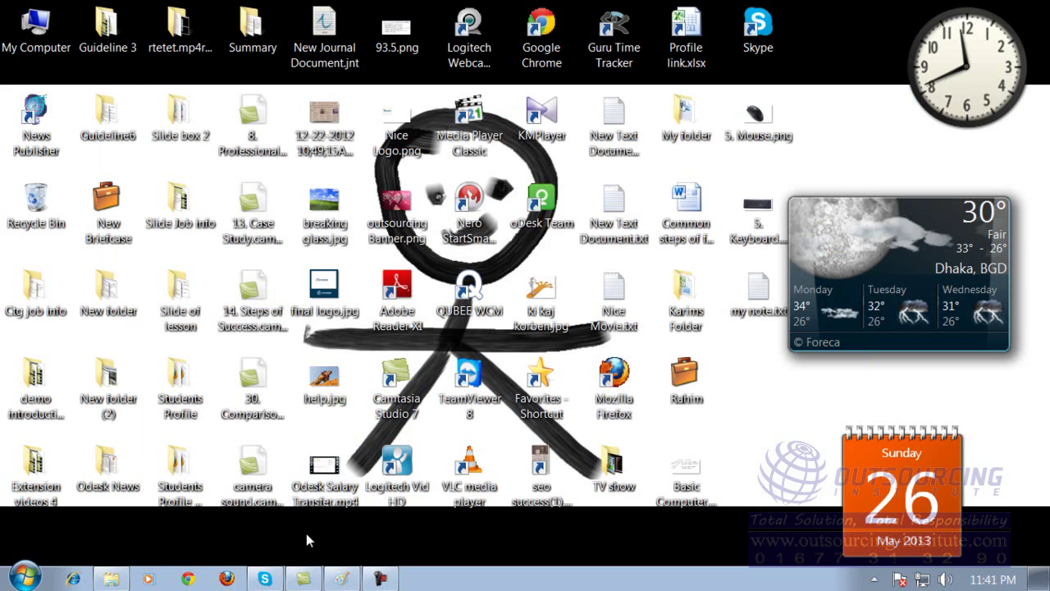
- Open Programs and Features from the Programs category of Control Panel
left_click(416, 377)
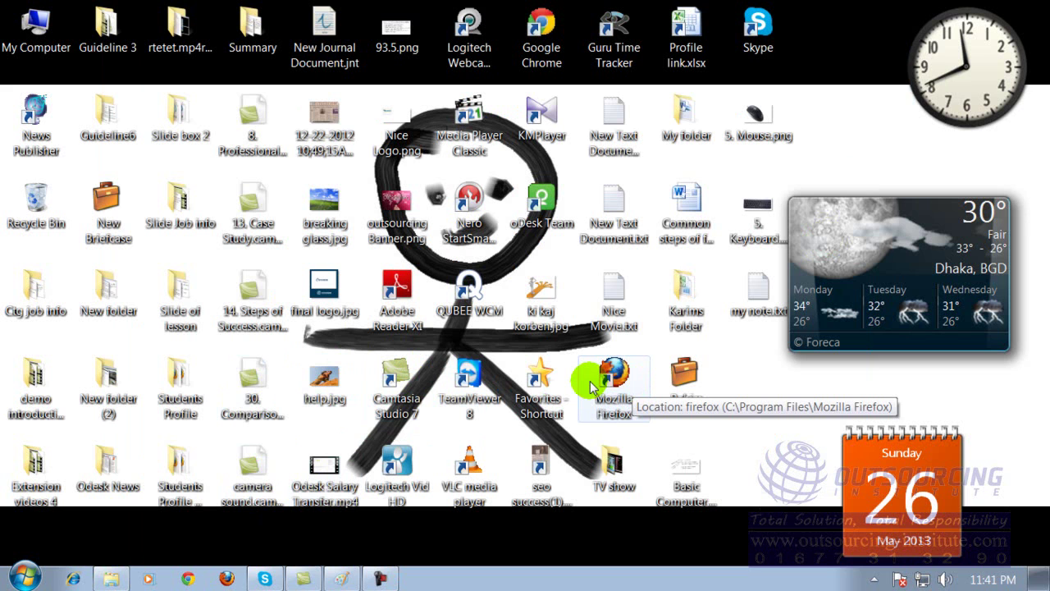
left_click(24, 578)
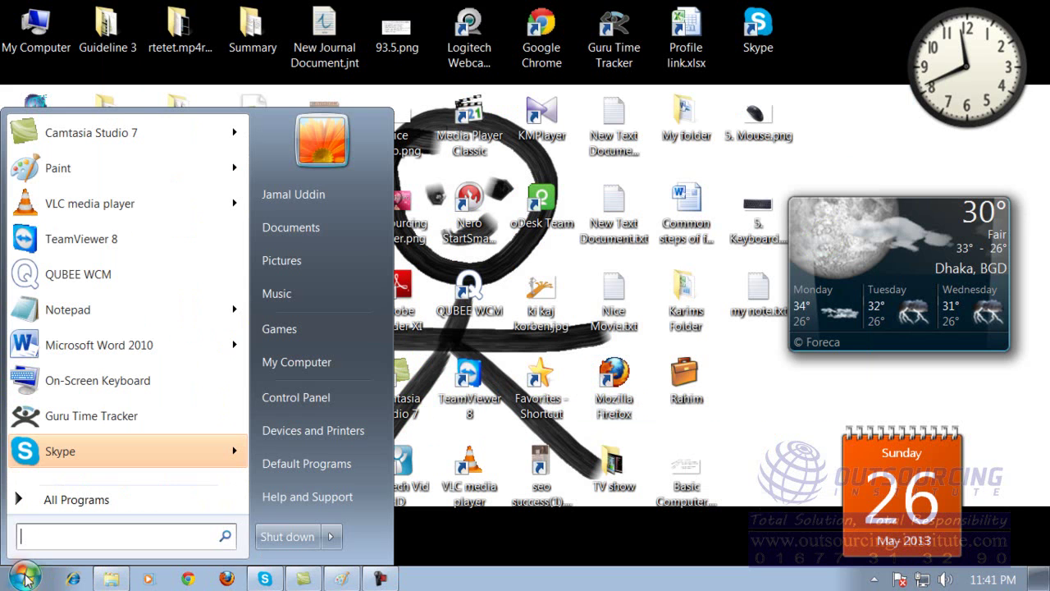
left_click(297, 397)
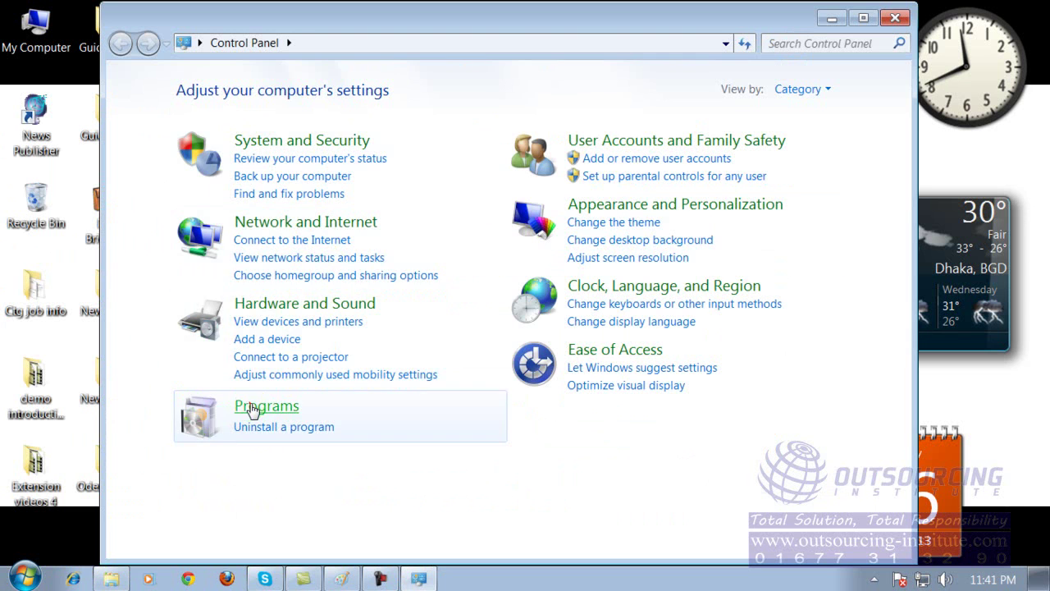
left_click(252, 407)
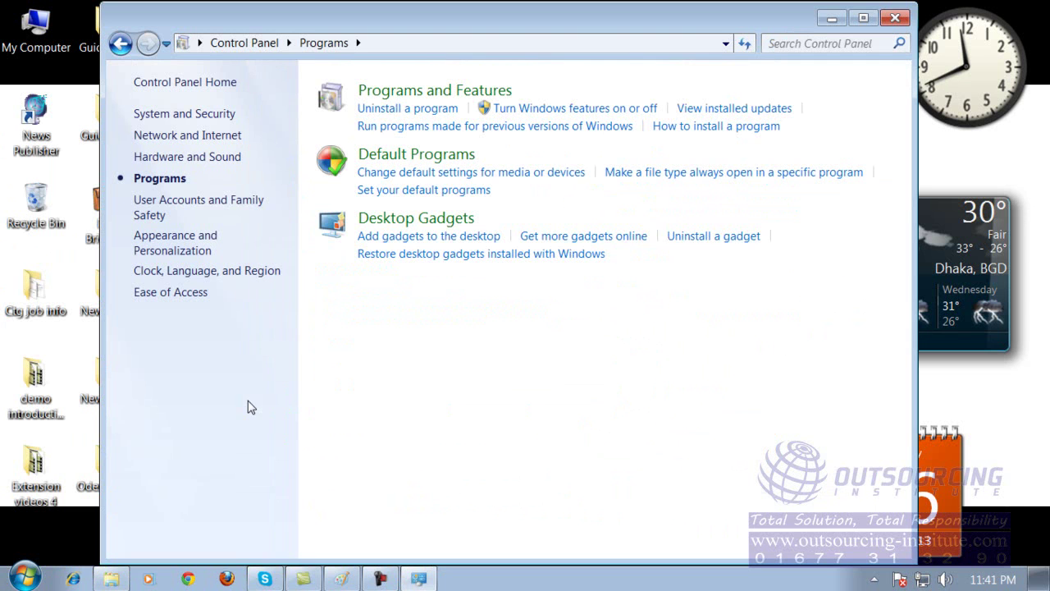
left_click(391, 92)
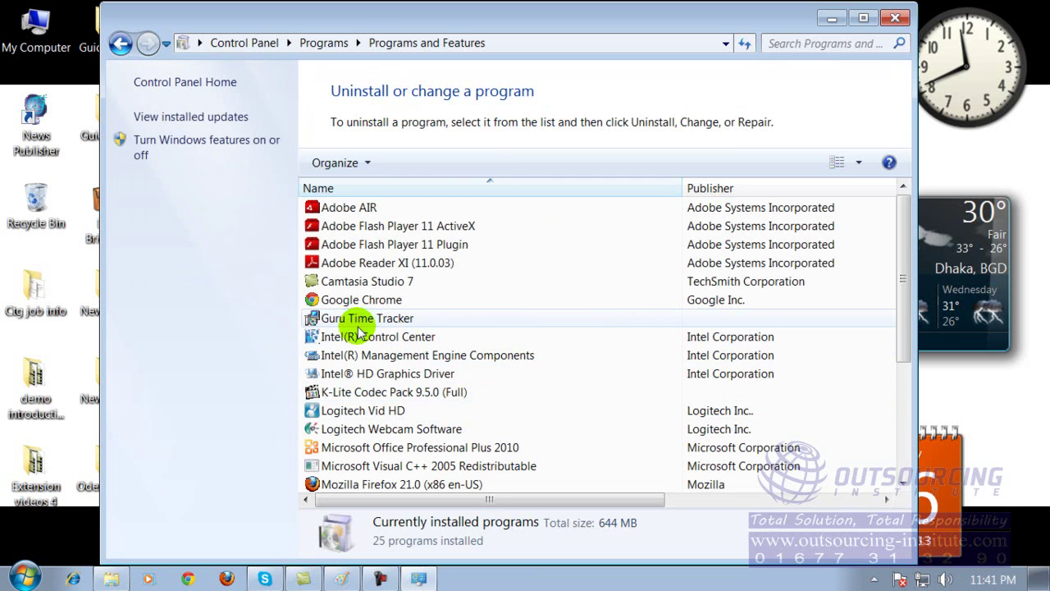
- Uninstall Mozilla Firefox 21.0 together with the Mozilla Maintenance Service, and close the installed programs window
left_click(385, 485)
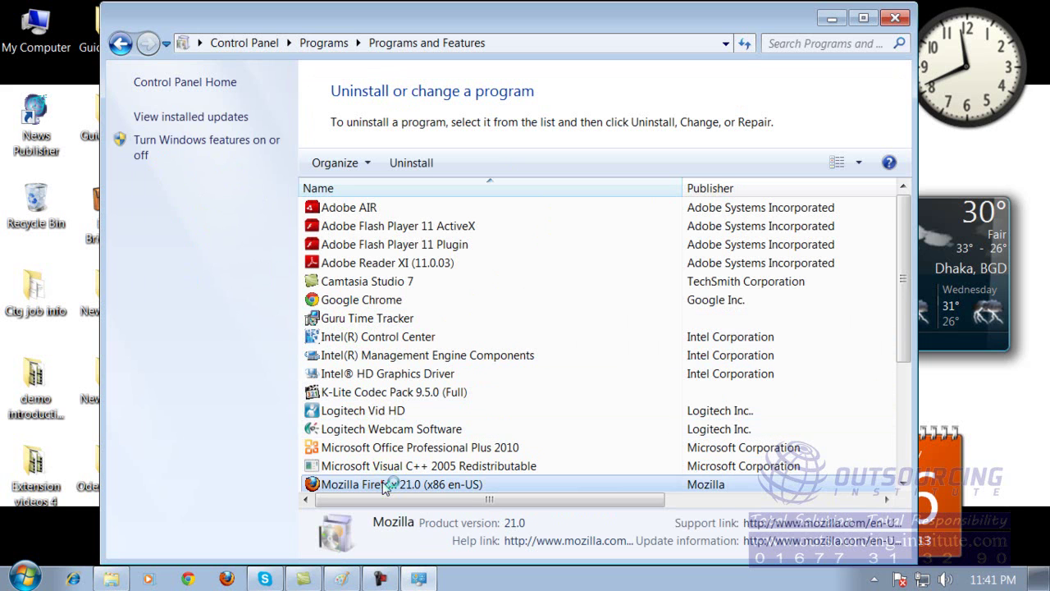
left_click(406, 162)
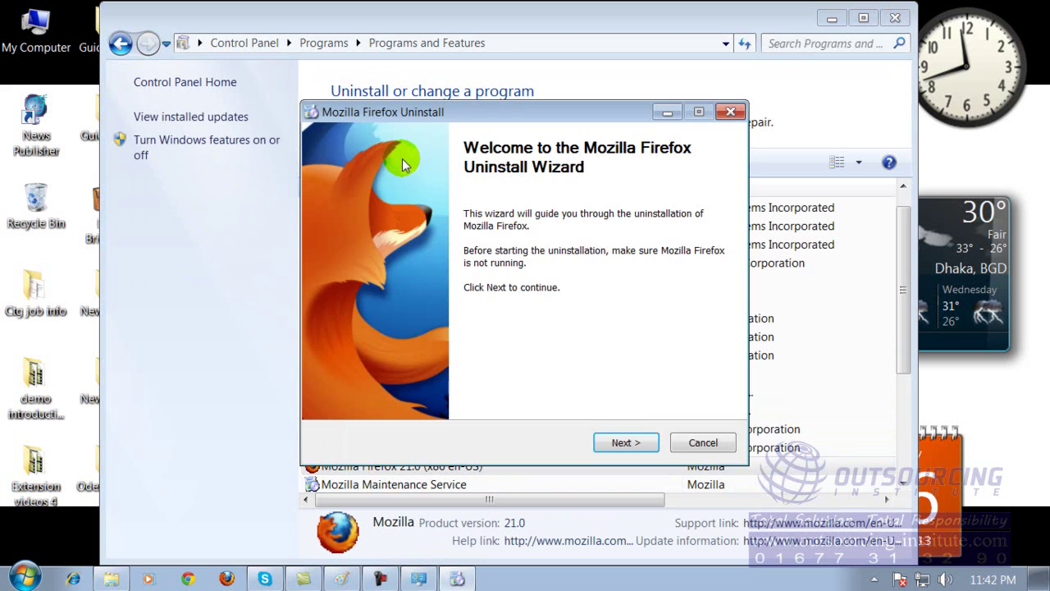
left_click(632, 446)
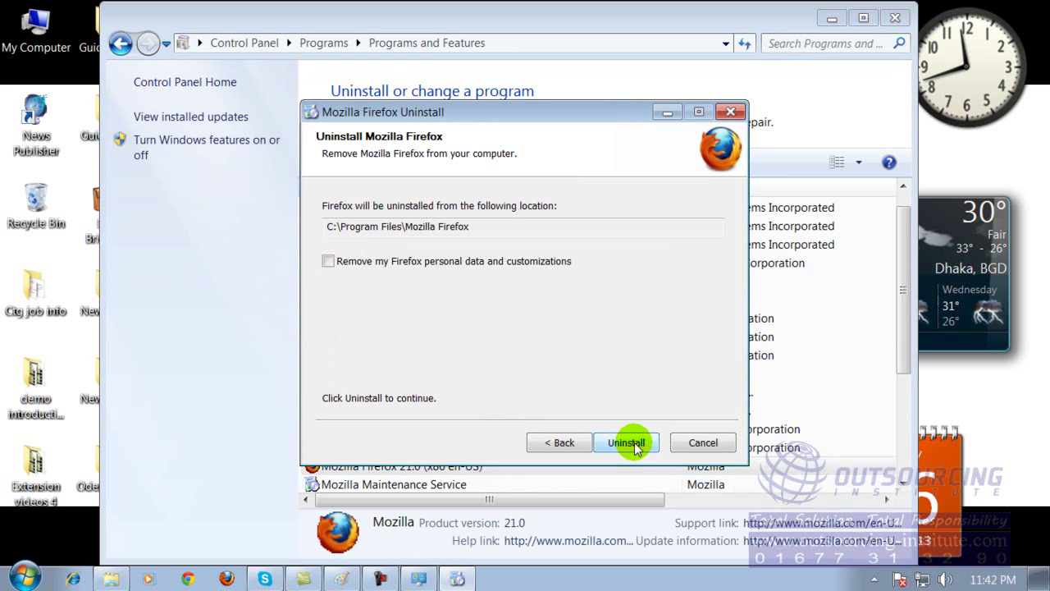
left_click(634, 442)
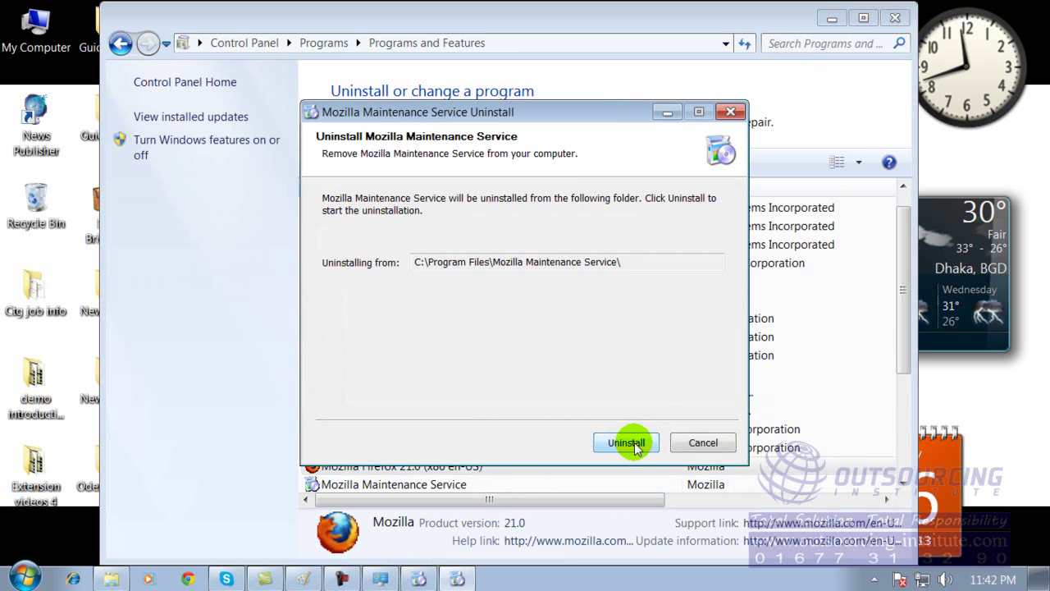
left_click(634, 442)
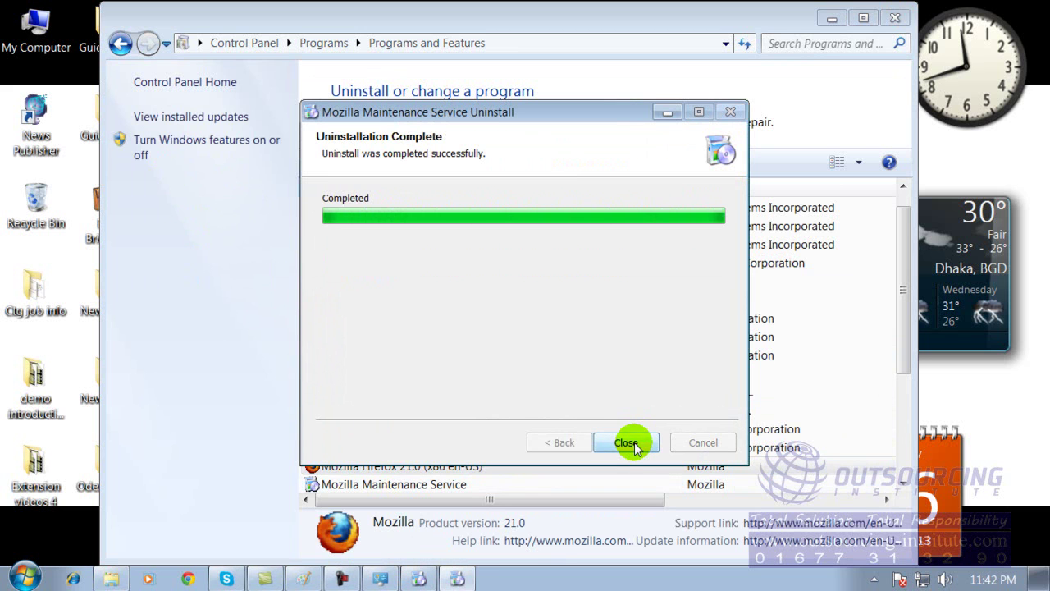
left_click(634, 442)
left_click(634, 443)
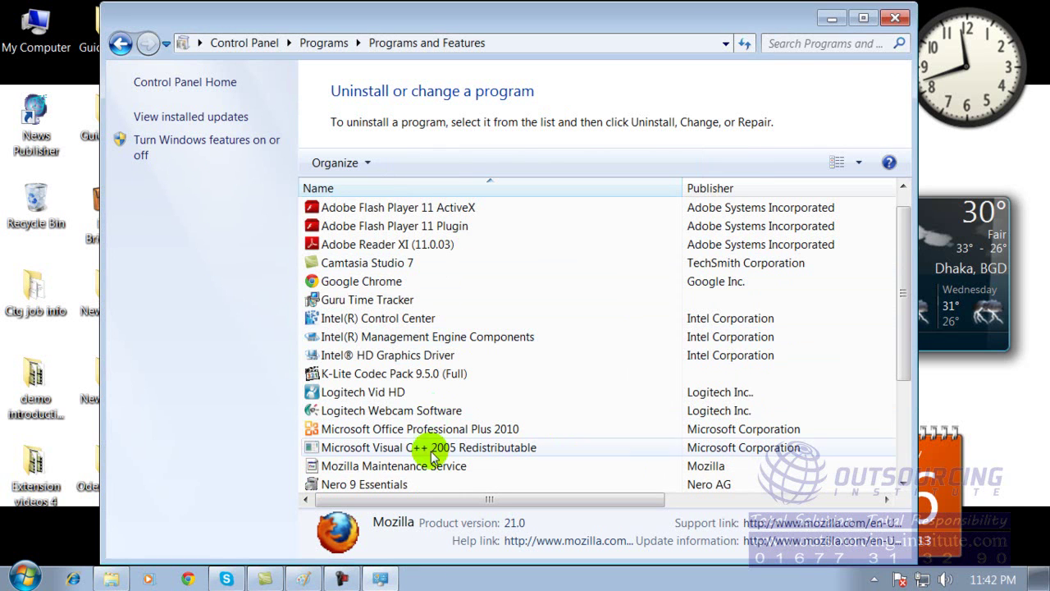
left_click(894, 18)
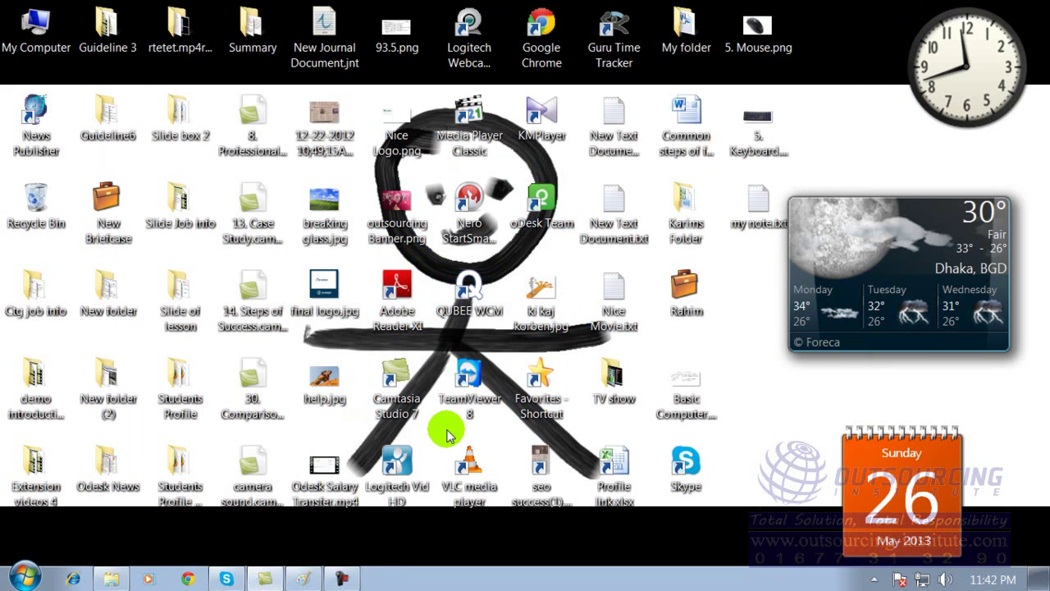
left_click(26, 577)
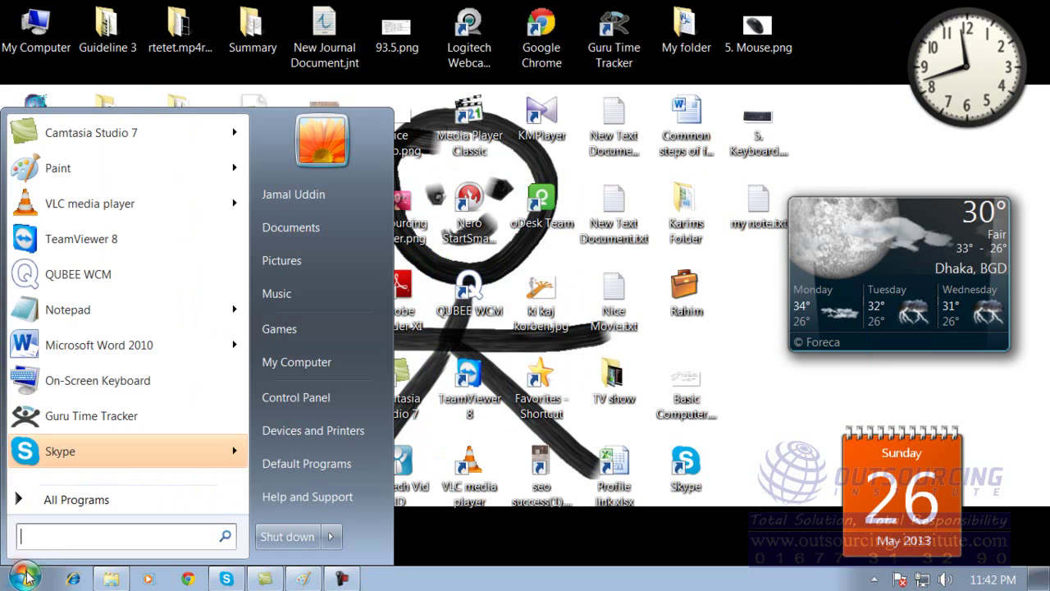
left_click(75, 537)
type("mo")
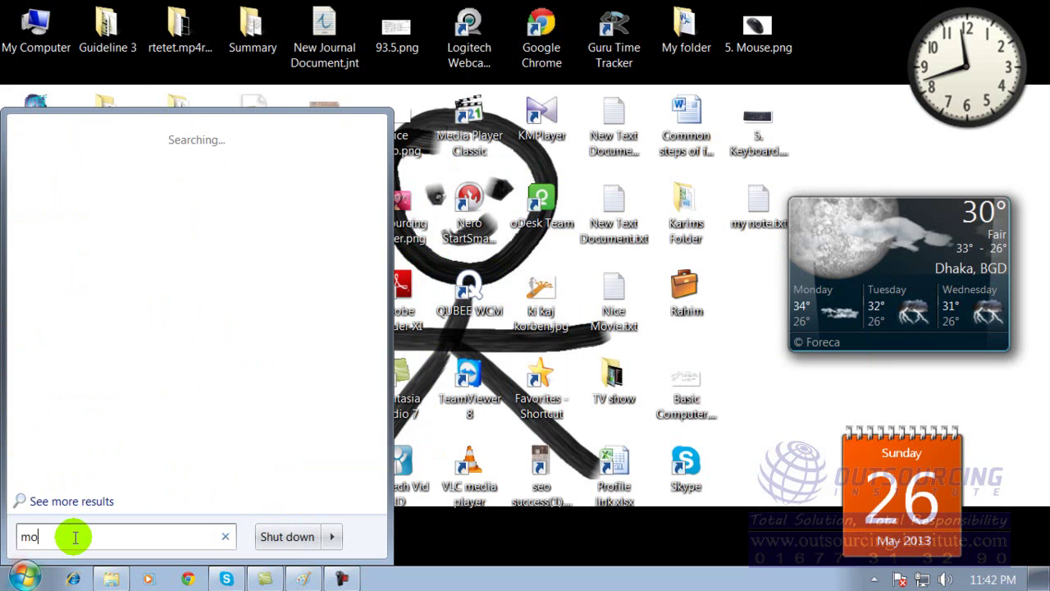
key("BackSpace")
key("BackSpace")
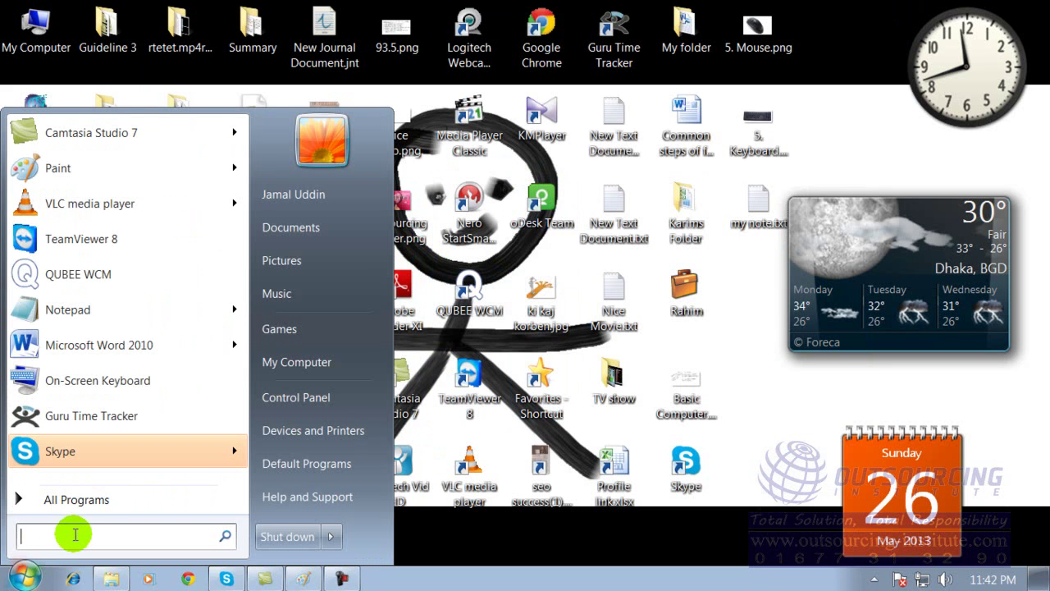
left_click(753, 416)
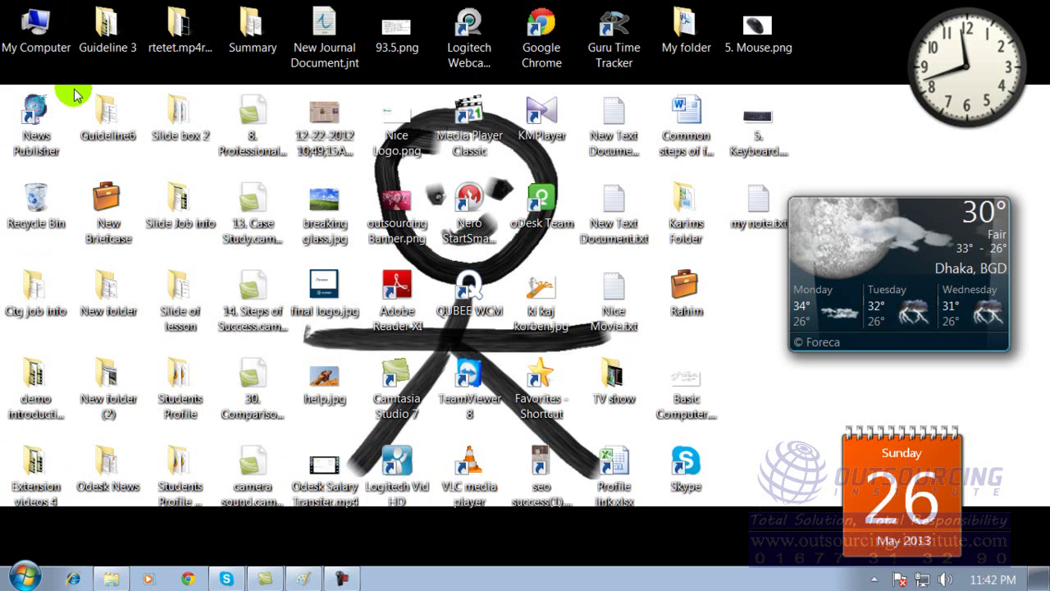
- Browse Local Disk (D:) in a maximized window to the inner Part C folder under Short Course Final
left_click(47, 32)
double_click(47, 33)
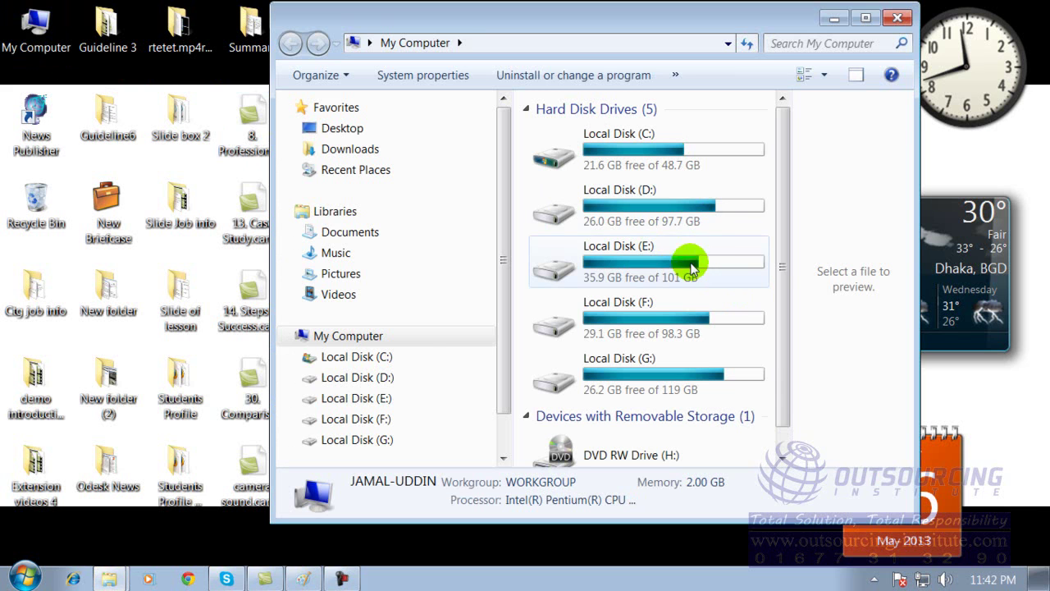
double_click(693, 206)
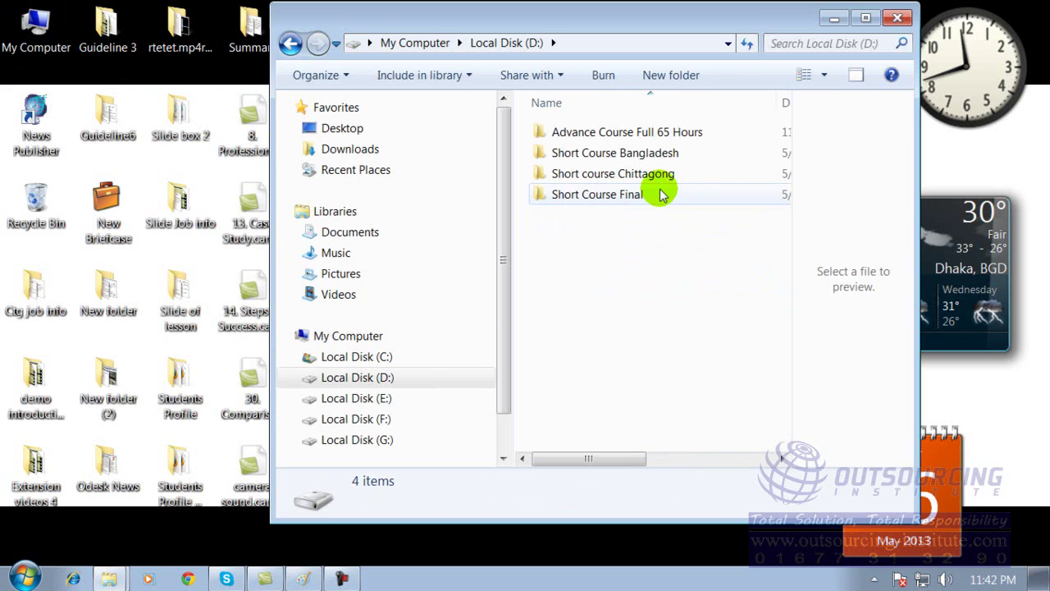
left_click(866, 18)
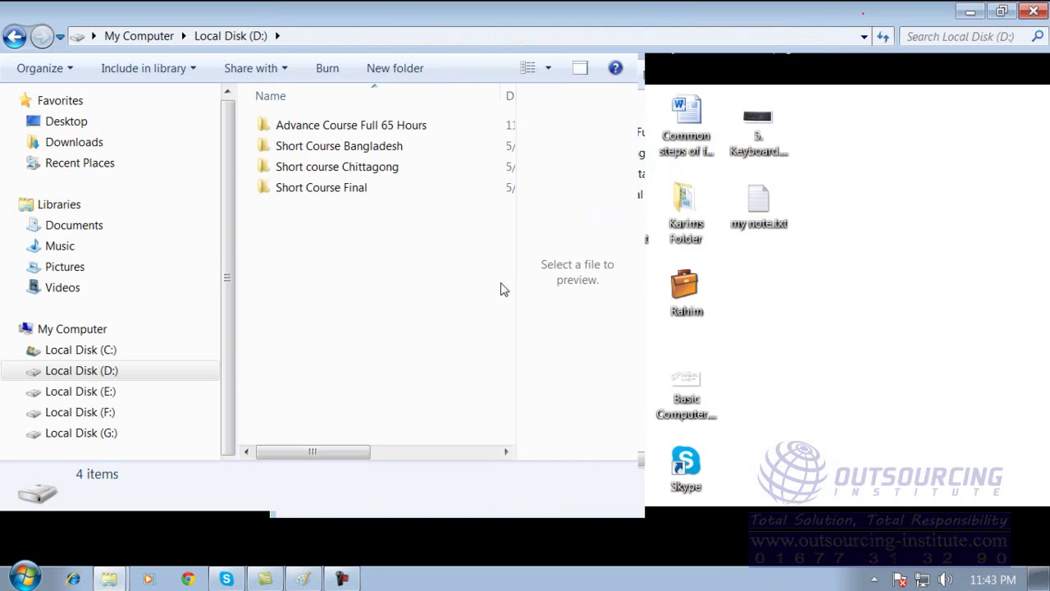
double_click(356, 188)
double_click(324, 173)
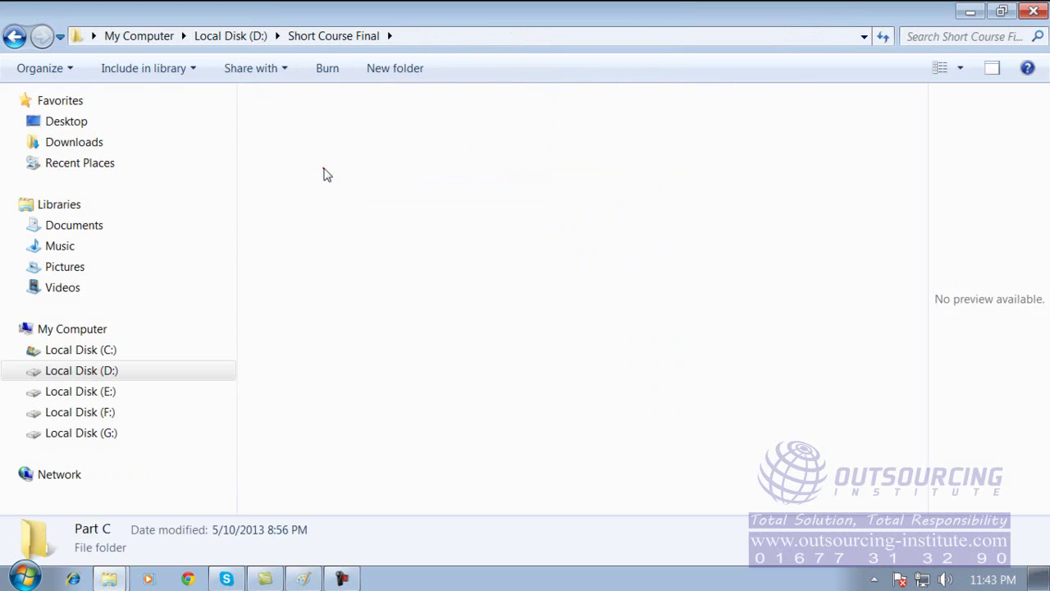
double_click(321, 123)
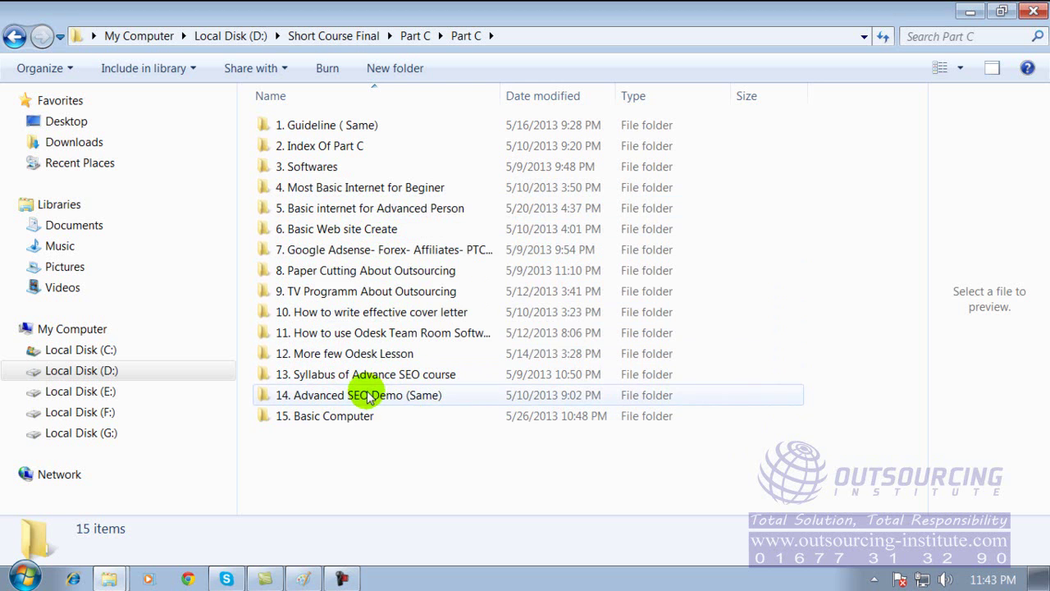
- Open the Internet Browsers folder inside 3. Softwares
key("3")
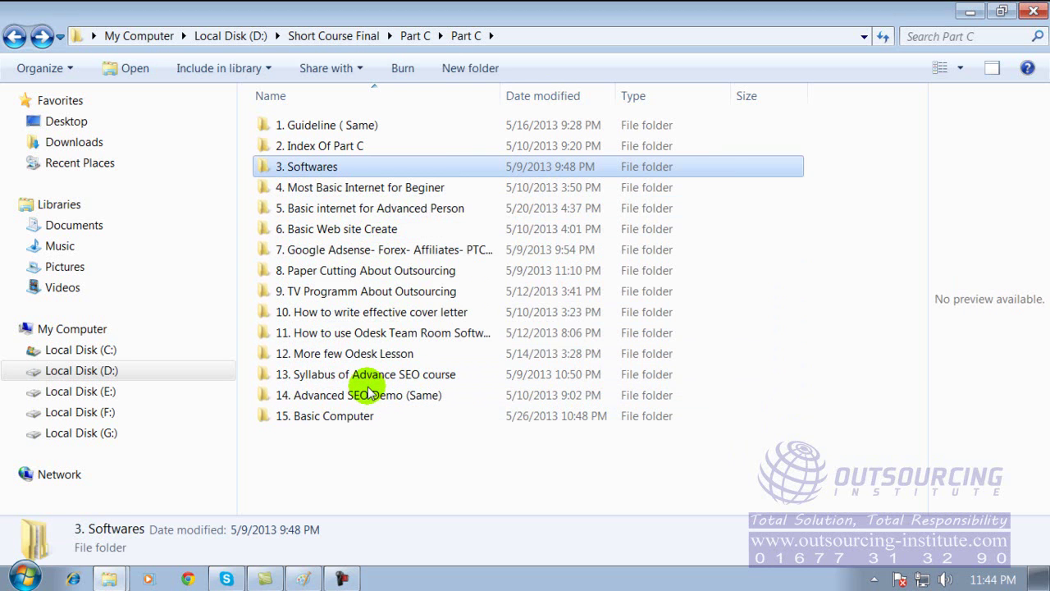
double_click(300, 167)
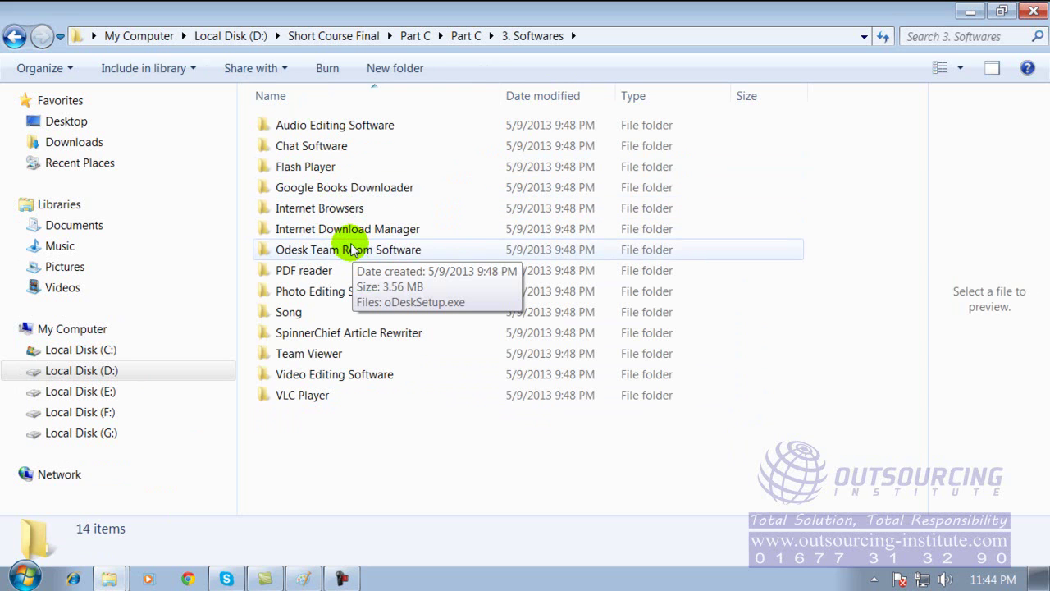
double_click(335, 211)
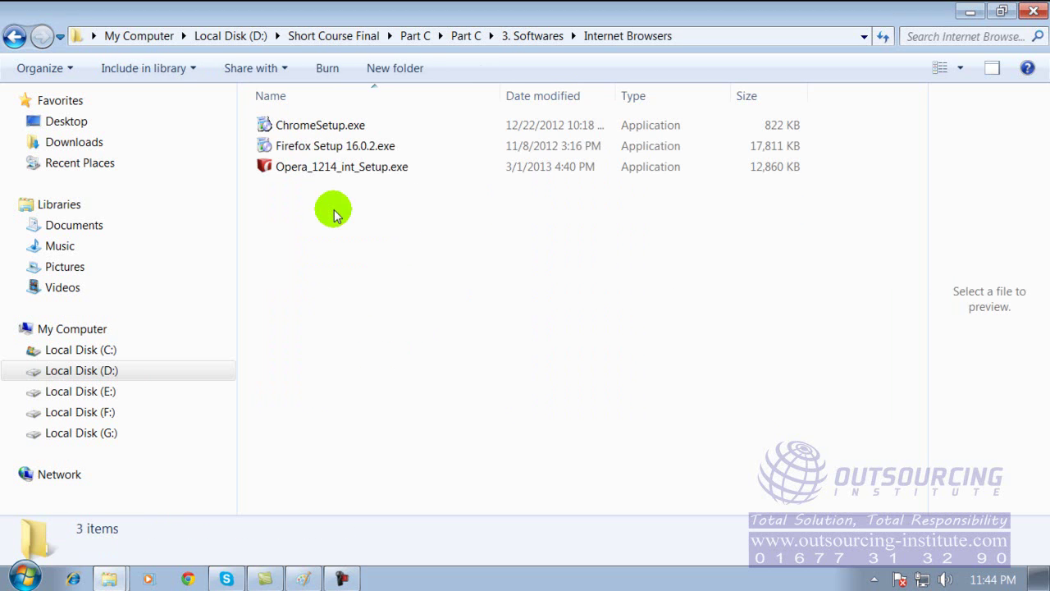
- Run Firefox Setup 16.0.2.exe and install Firefox with the Standard setup as the default web browser
left_click(317, 151)
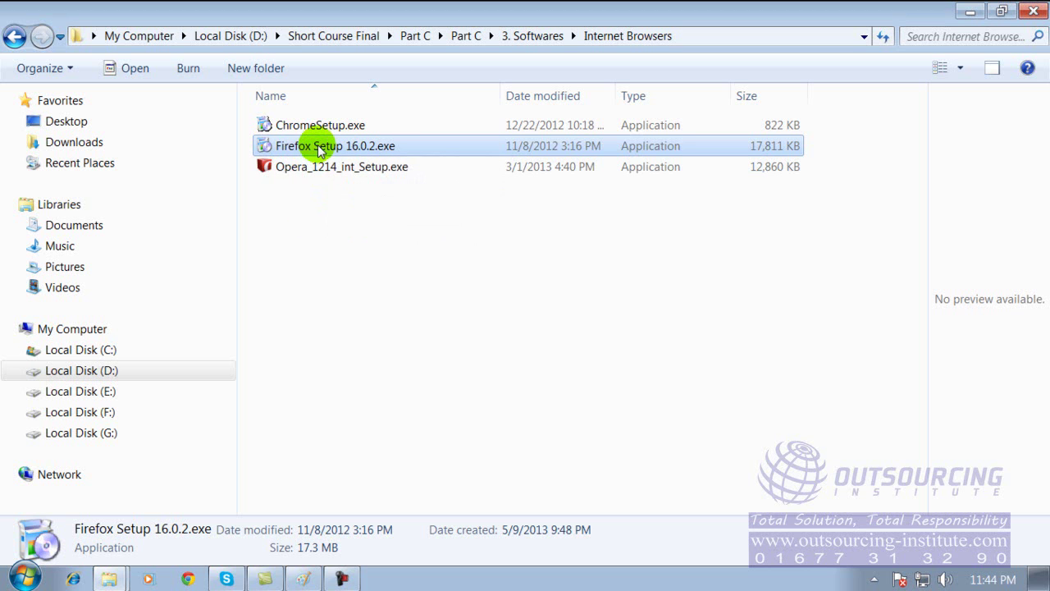
double_click(320, 151)
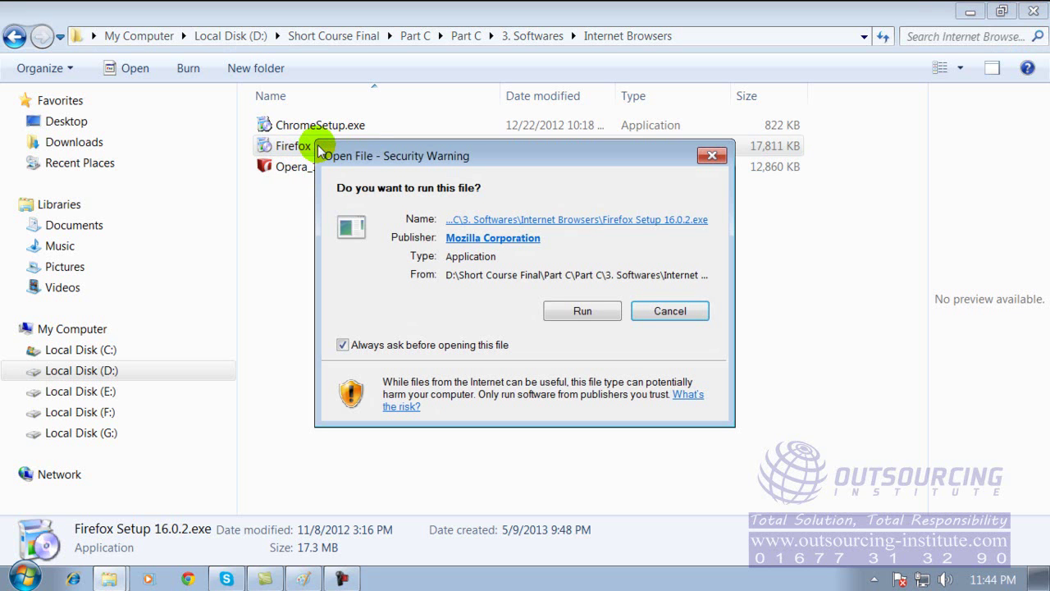
left_click(582, 310)
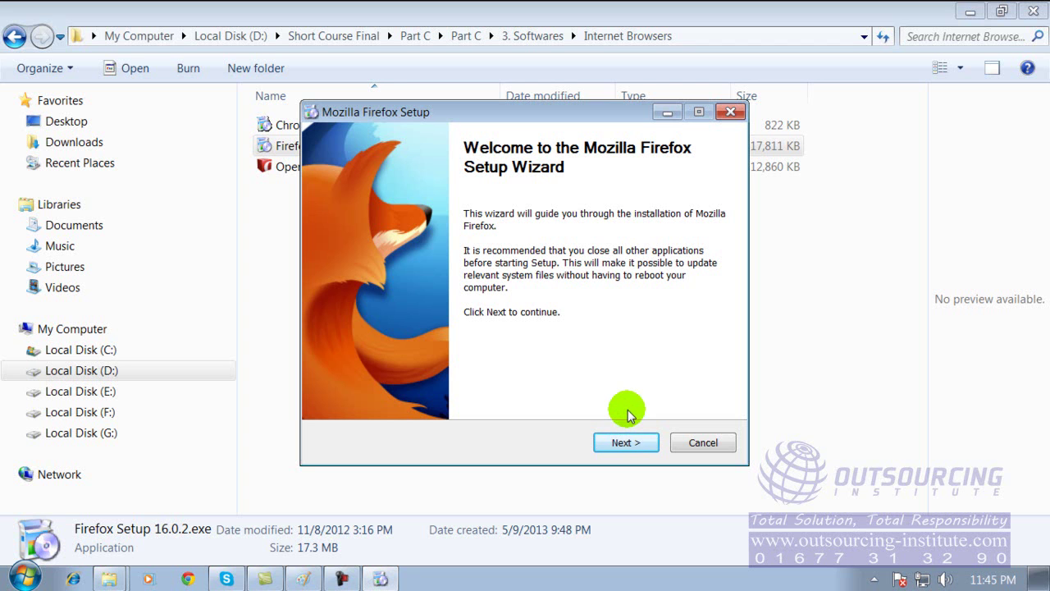
left_click(629, 442)
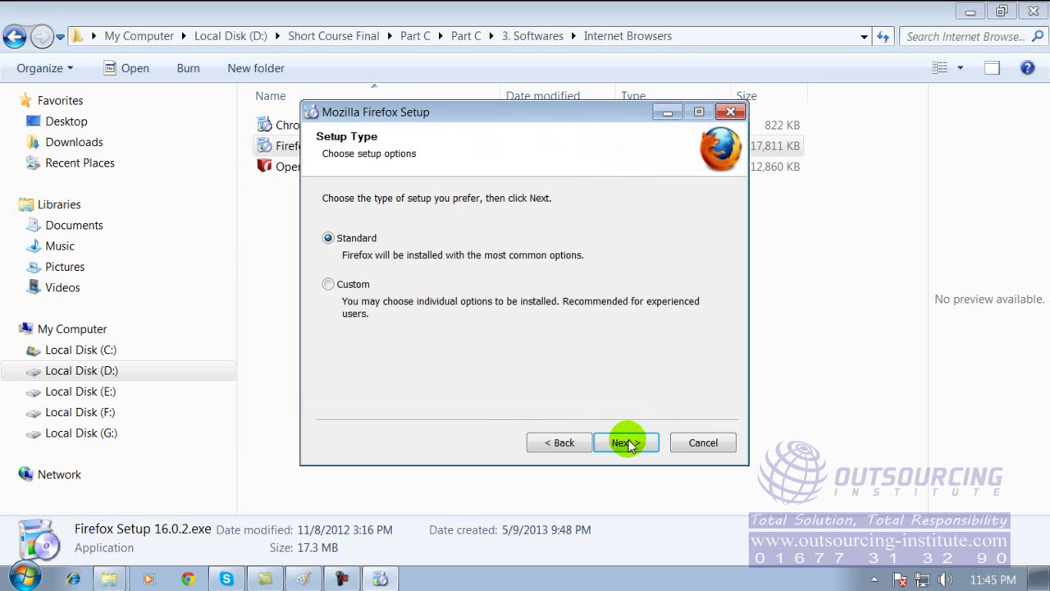
left_click(629, 442)
left_click(629, 443)
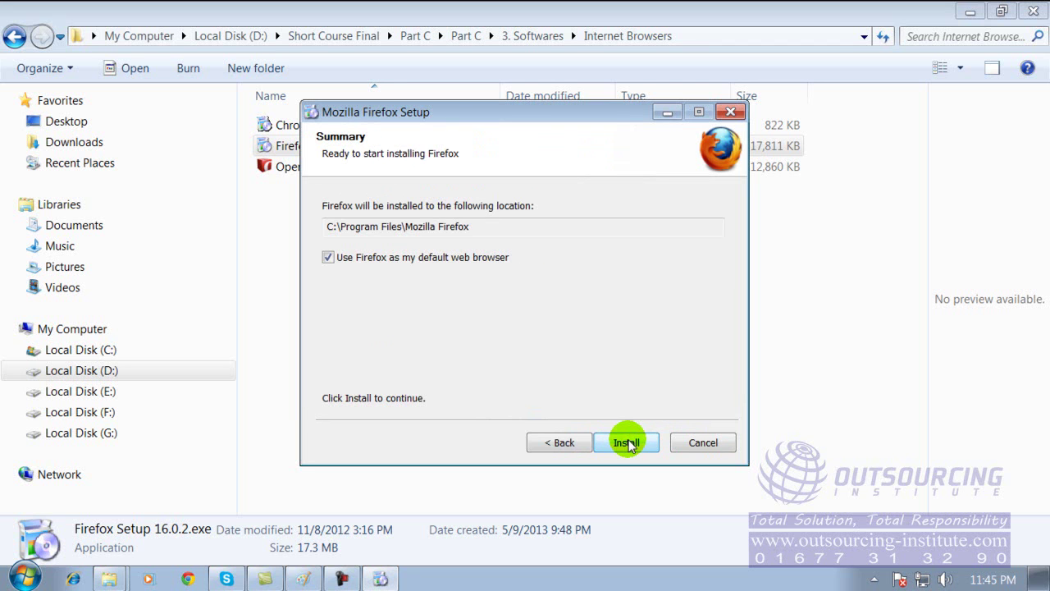
left_click(629, 443)
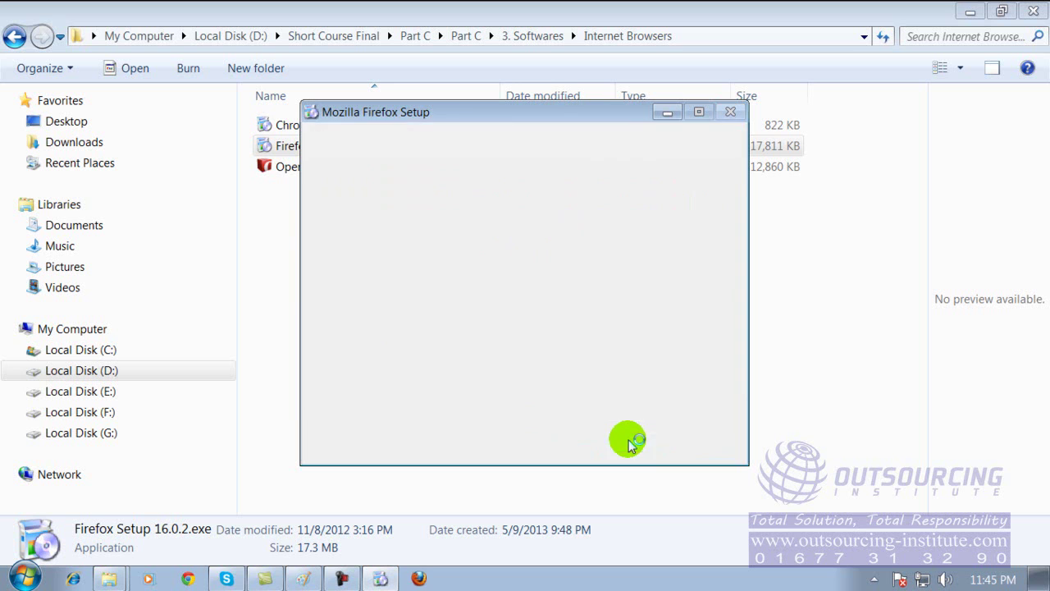
left_click(628, 442)
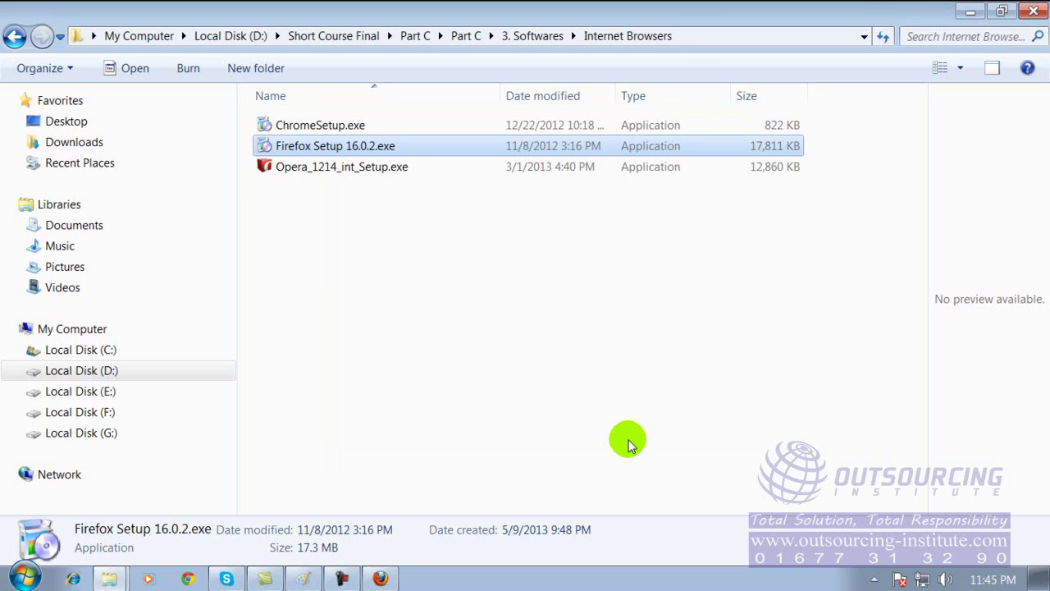
- Minimize the folder, cancel Firefox's add-on compatibility check, minimize the browser and select the Mozilla Firefox desktop shortcut
left_click(969, 12)
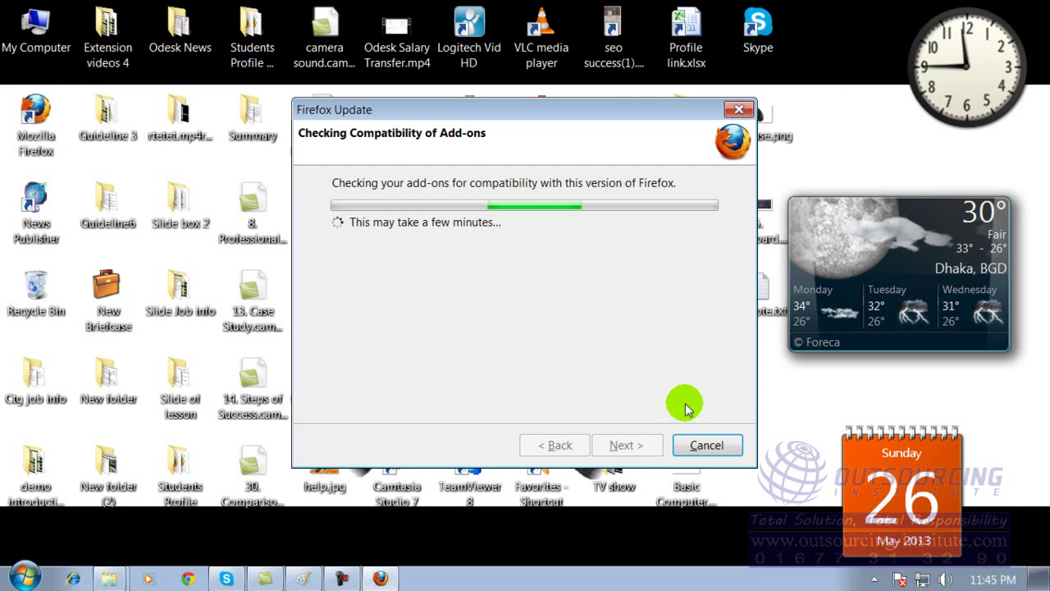
left_click(708, 443)
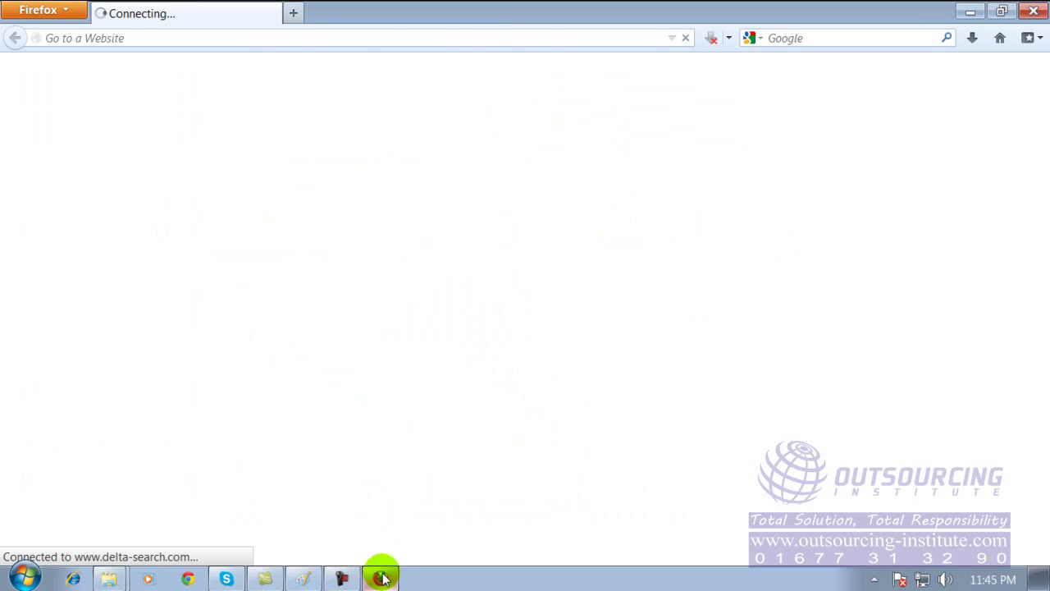
left_click(969, 13)
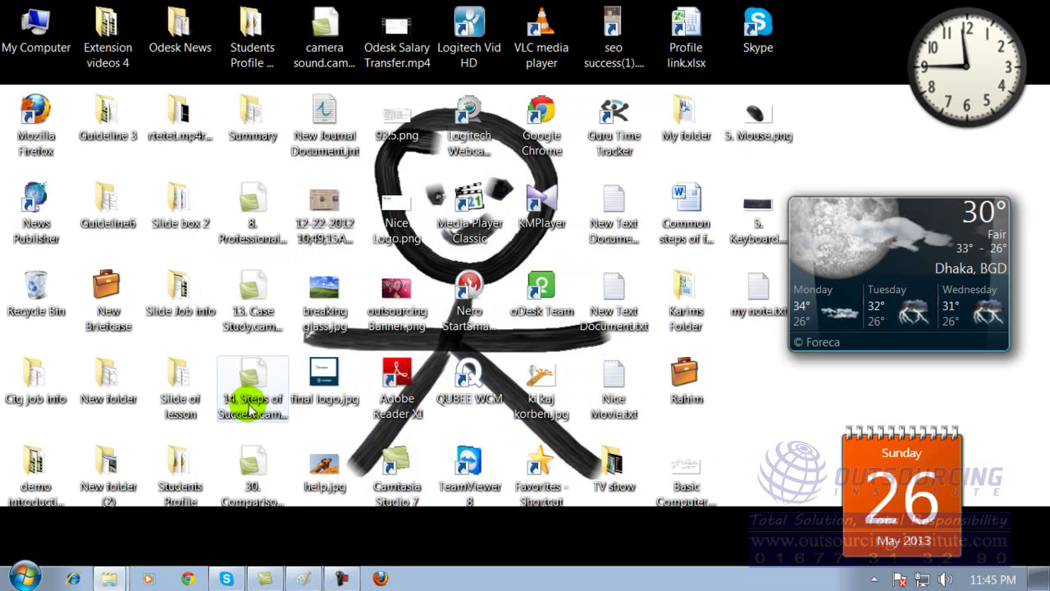
left_click(49, 115)
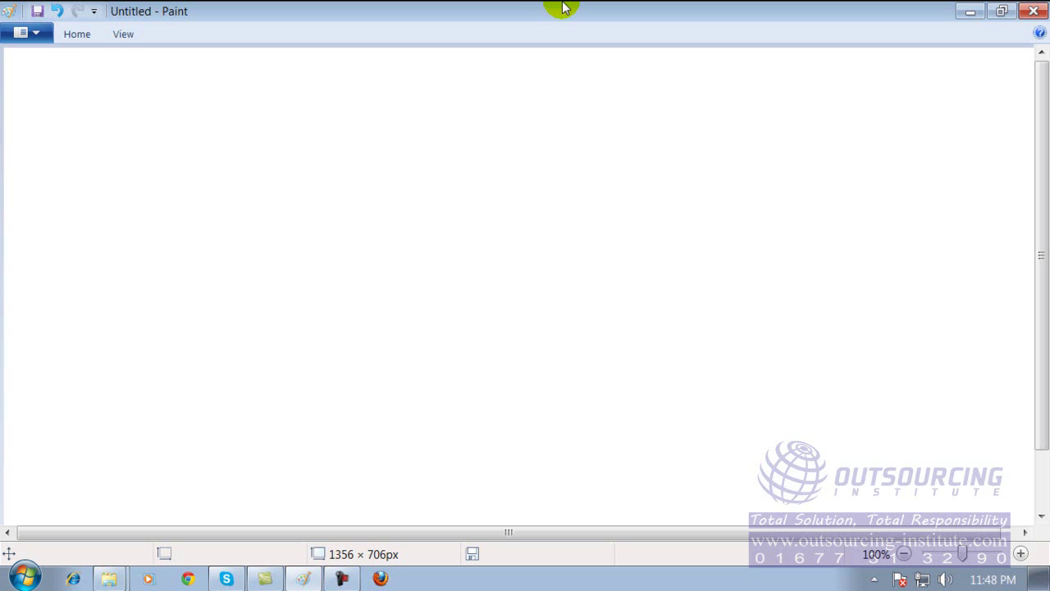
- Handwrite the mixed English and Bengali heading "Computer শিখা বলতে আমরা কি বুঝব" across the upper part of the blank canvas
left_click_drag(227, 201, 237, 189)
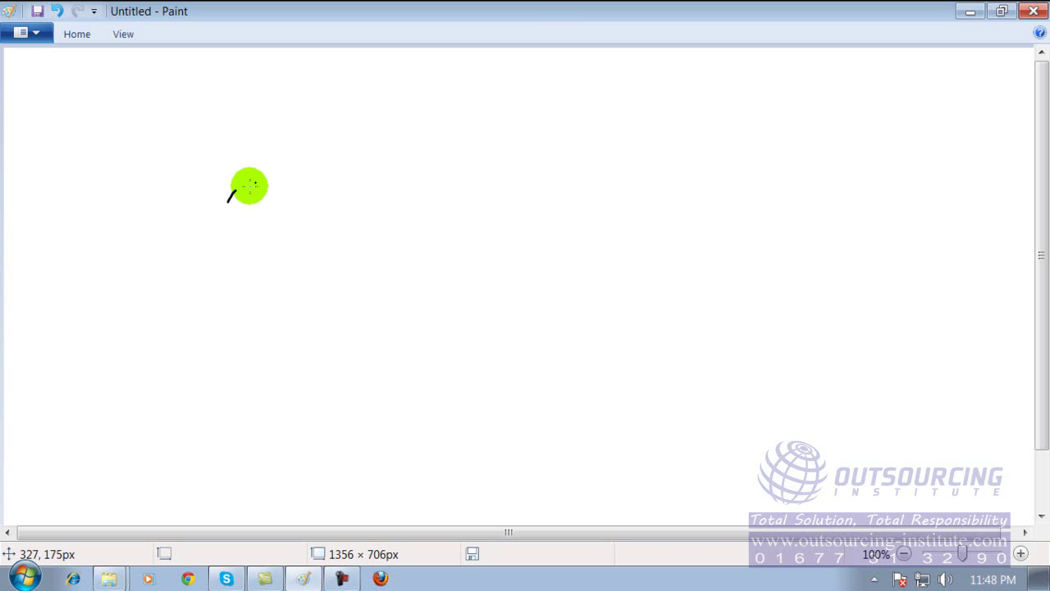
key("ctrl+z")
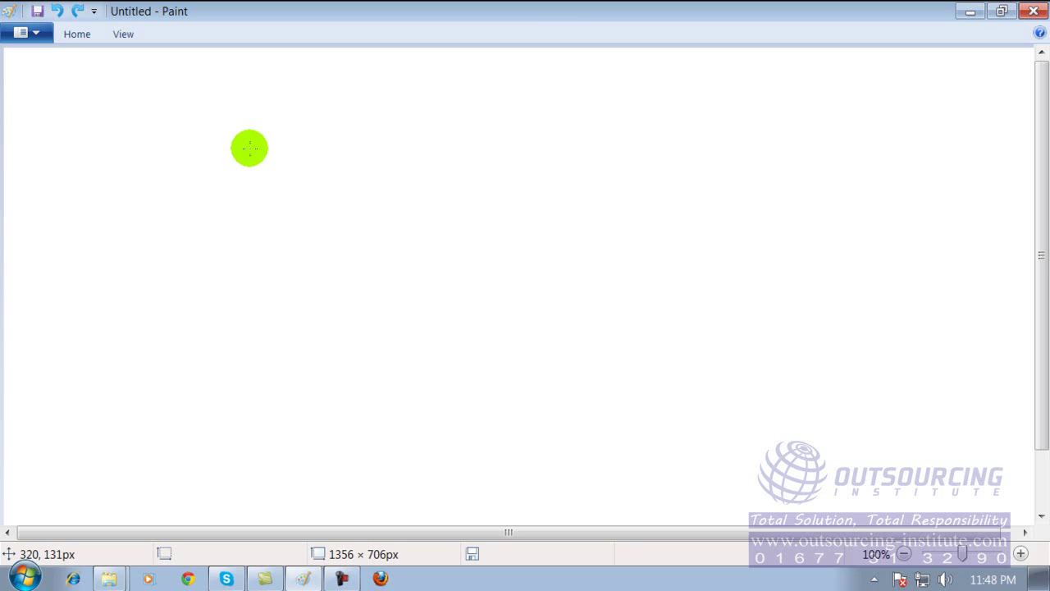
mouse_move(154, 88)
left_mouse_down()
mouse_move(135, 137)
mouse_move(250, 114)
mouse_move(376, 127)
mouse_move(392, 110)
mouse_move(433, 107)
mouse_move(485, 123)
mouse_move(511, 108)
mouse_move(555, 111)
mouse_move(531, 110)
mouse_move(595, 128)
mouse_move(622, 117)
mouse_move(760, 110)
mouse_move(821, 122)
mouse_move(830, 136)
mouse_move(853, 127)
mouse_move(857, 108)
mouse_move(928, 115)
mouse_move(902, 112)
mouse_move(933, 126)
mouse_move(933, 116)
left_mouse_up()
left_click_drag(973, 153, 920, 140)
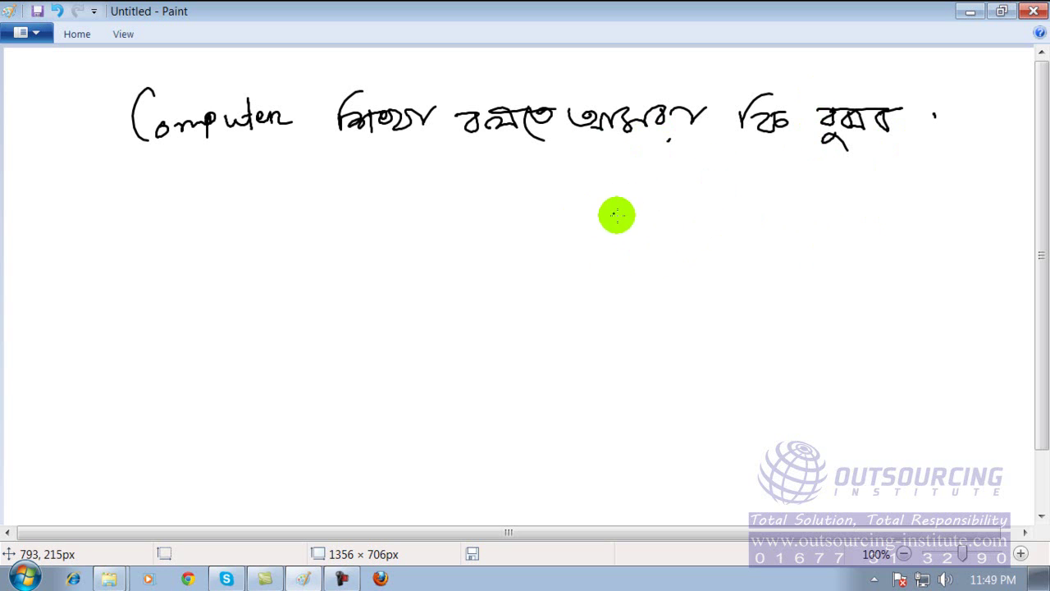
- Handwrite a vertical list below the heading reading Text, image, video, Audio, Animation and Program
left_click_drag(572, 185, 608, 184)
mouse_move(589, 185)
left_mouse_down()
mouse_move(587, 211)
mouse_move(625, 210)
mouse_move(612, 211)
left_mouse_up()
left_click_drag(637, 182, 645, 210)
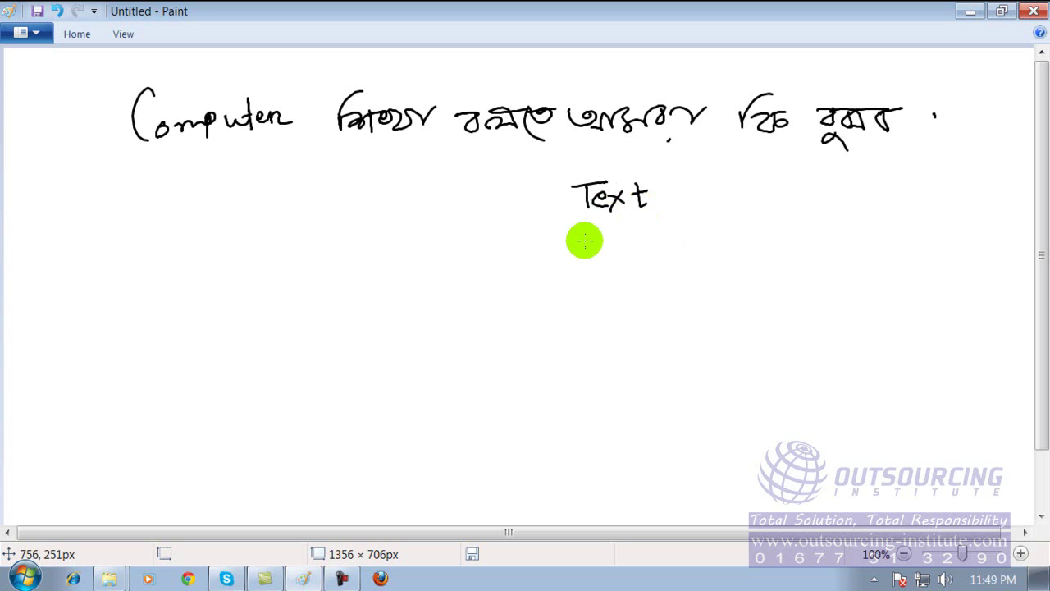
mouse_move(580, 241)
left_mouse_down()
mouse_move(581, 253)
mouse_move(628, 238)
mouse_move(645, 252)
mouse_move(678, 244)
left_mouse_up()
mouse_move(581, 287)
left_mouse_down()
mouse_move(635, 278)
mouse_move(663, 289)
left_mouse_up()
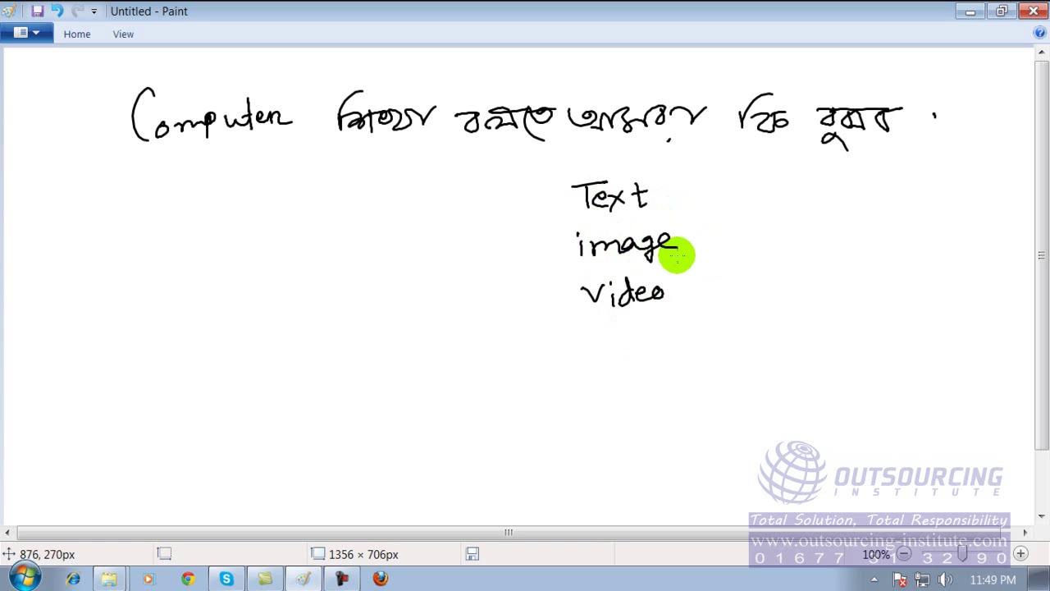
mouse_move(579, 356)
left_mouse_down()
mouse_move(697, 344)
mouse_move(686, 343)
left_mouse_up()
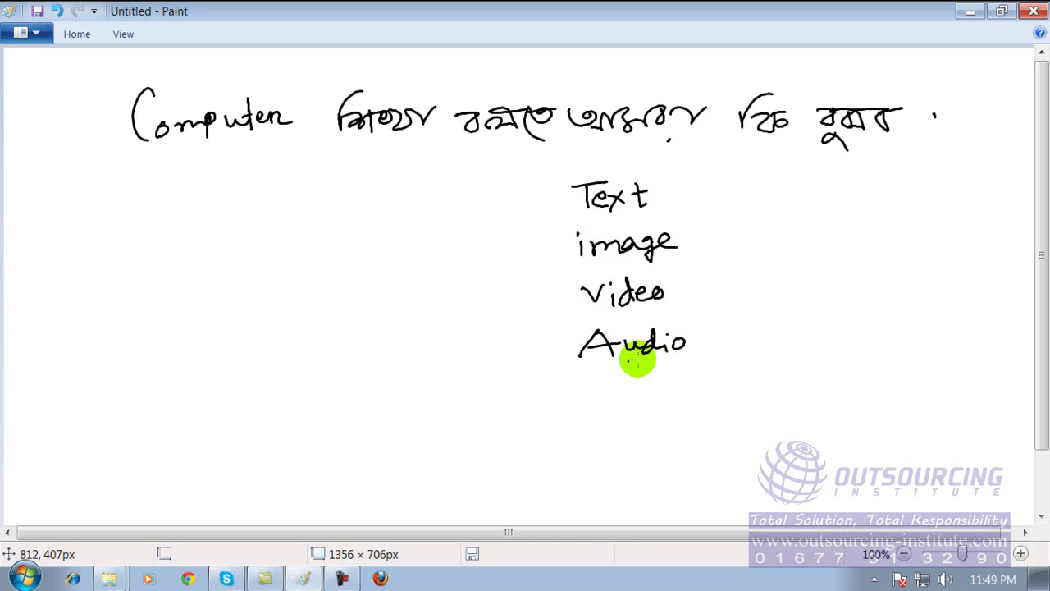
mouse_move(579, 402)
left_mouse_down()
mouse_move(594, 384)
mouse_move(606, 401)
mouse_move(638, 379)
mouse_move(747, 392)
left_mouse_up()
mouse_move(601, 420)
left_mouse_down()
mouse_move(647, 424)
mouse_move(649, 443)
mouse_move(671, 423)
mouse_move(739, 427)
left_mouse_up()
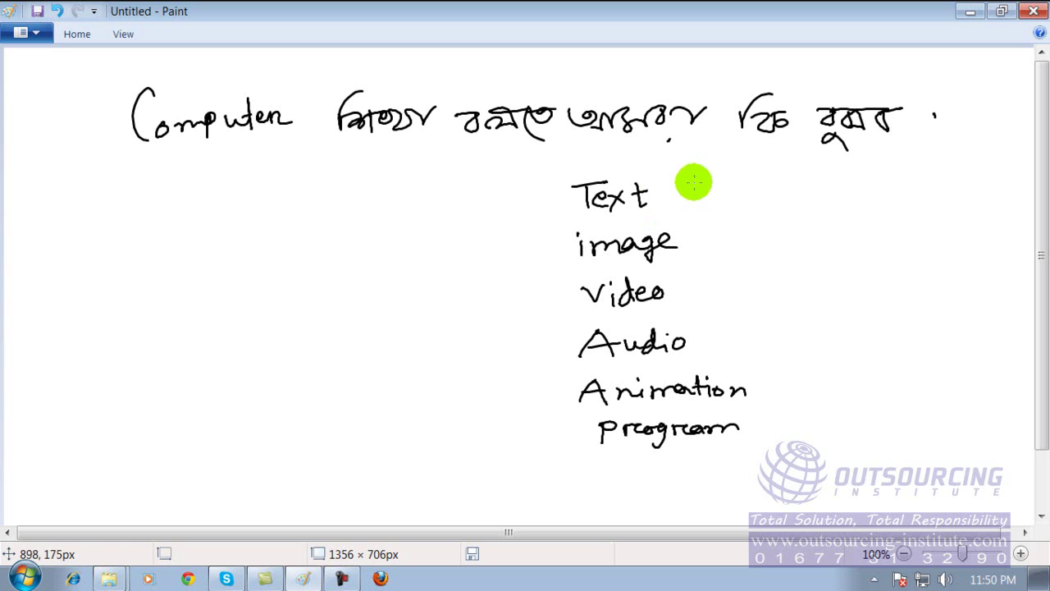
- Handwrite "word" with an arrow beside Text, and add a Calculation entry below the list linked by a line to "Excel, Access"
mouse_move(671, 195)
left_mouse_down()
mouse_move(743, 194)
mouse_move(726, 205)
mouse_move(775, 185)
mouse_move(803, 193)
mouse_move(837, 172)
mouse_move(861, 201)
left_mouse_up()
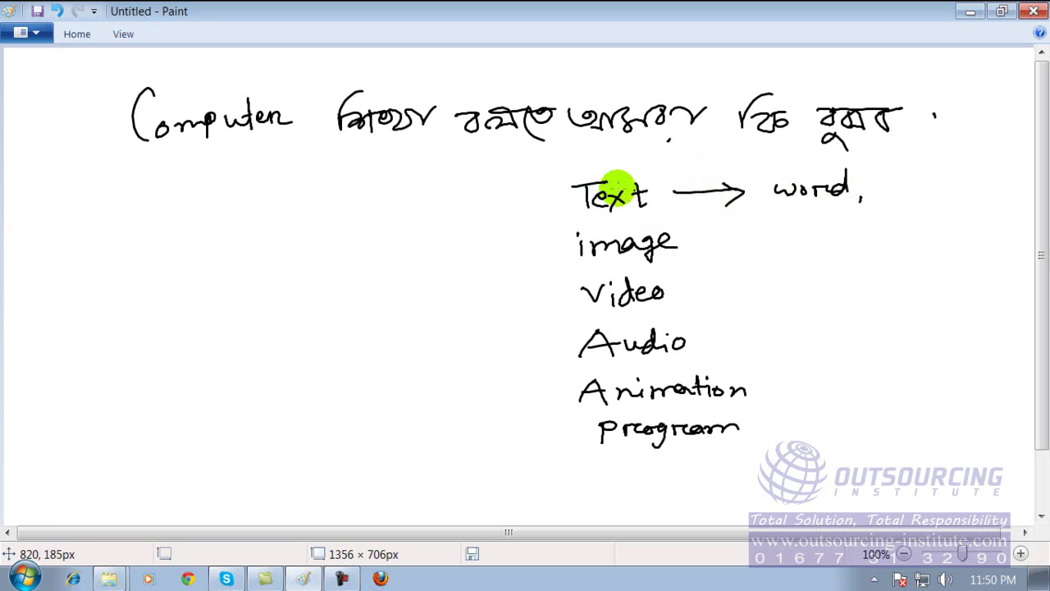
mouse_move(612, 465)
left_mouse_down()
mouse_move(613, 484)
mouse_move(634, 484)
left_mouse_up()
mouse_move(639, 461)
left_mouse_down()
mouse_move(641, 484)
mouse_move(744, 462)
mouse_move(866, 469)
left_mouse_up()
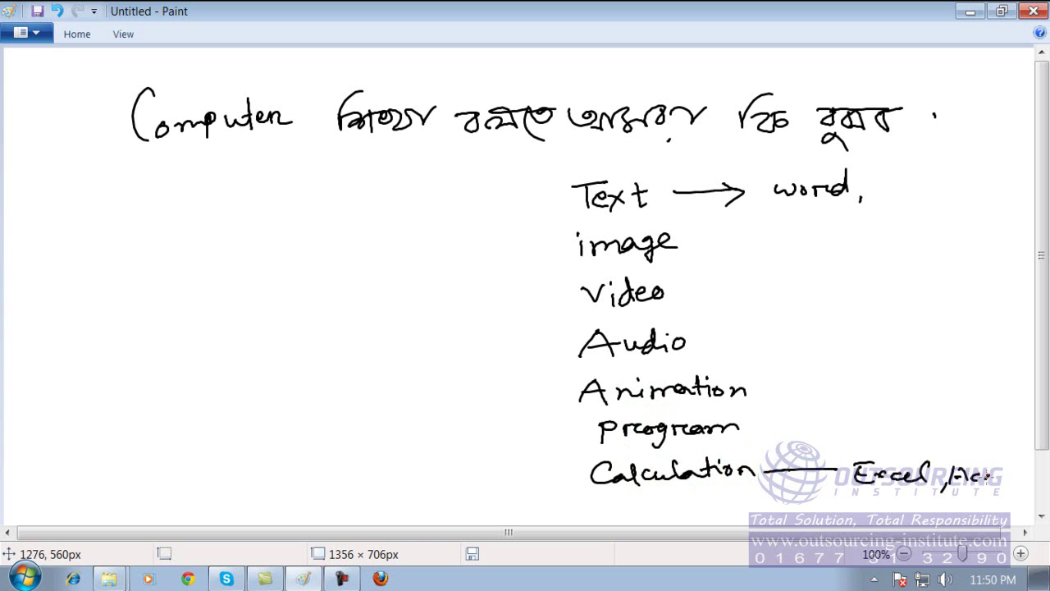
left_click_drag(1003, 476, 1025, 476)
left_click_drag(952, 471, 958, 474)
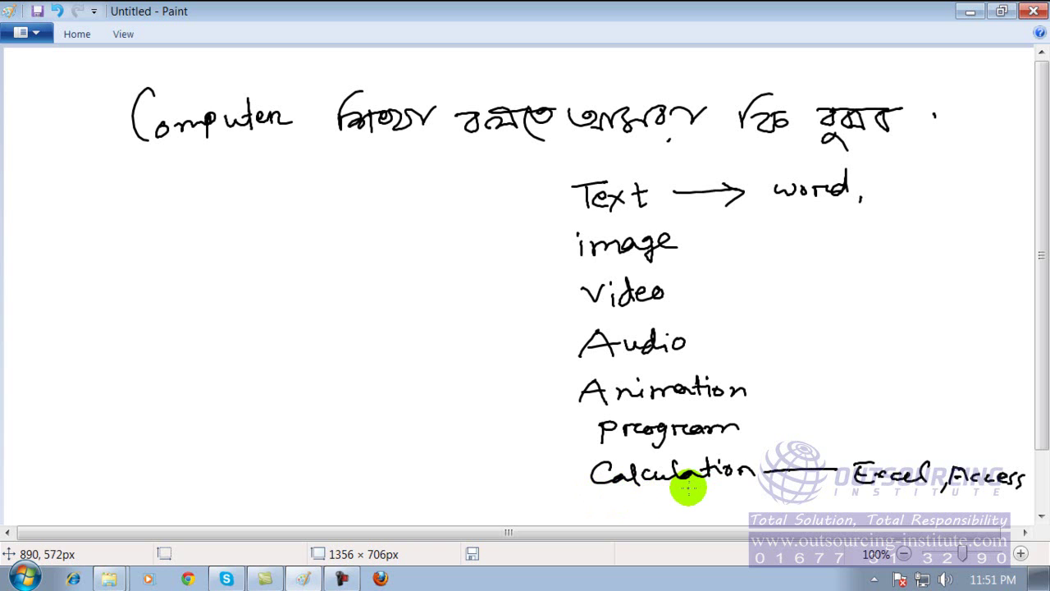
- Draw a check mark in front of Text and right-pointing arrows after image, video, Audio, Animation and Program
left_click_drag(545, 199, 579, 185)
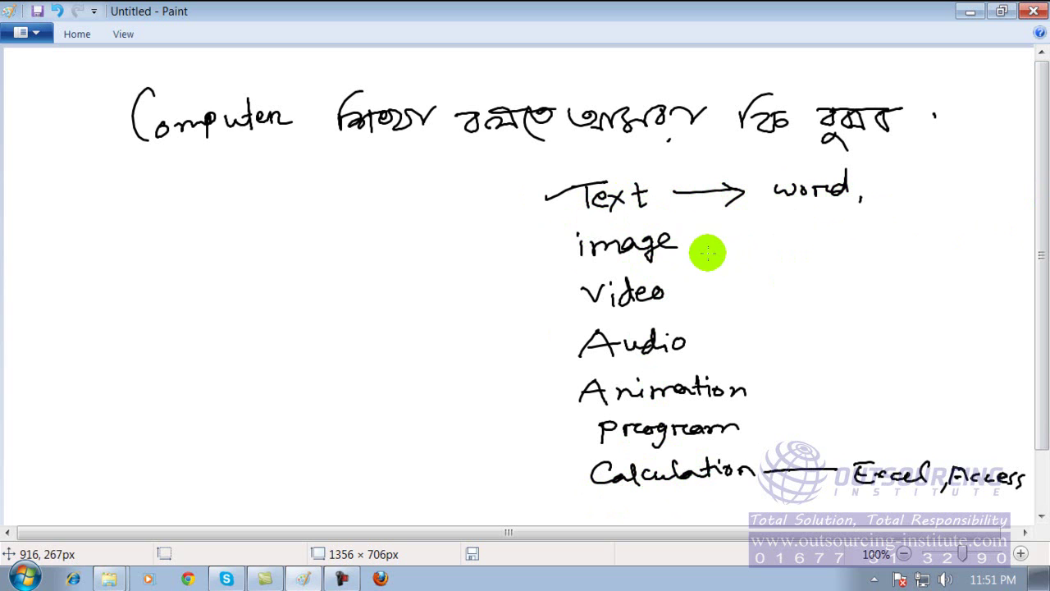
mouse_move(682, 241)
left_mouse_down()
mouse_move(743, 240)
mouse_move(741, 249)
left_mouse_up()
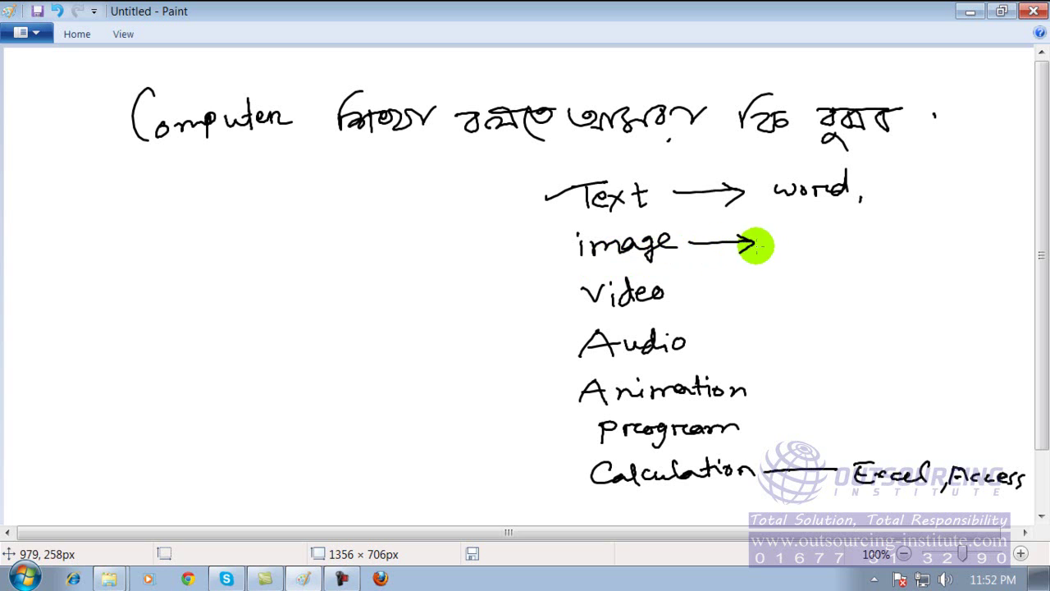
mouse_move(687, 287)
left_mouse_down()
mouse_move(780, 284)
mouse_move(763, 314)
left_mouse_up()
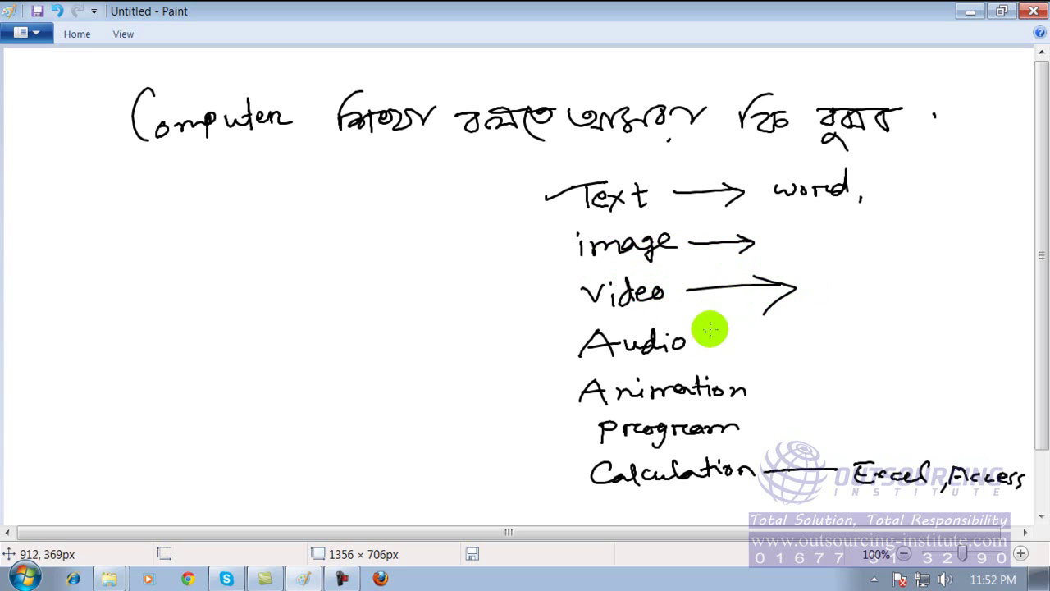
mouse_move(711, 338)
left_mouse_down()
mouse_move(779, 332)
mouse_move(765, 332)
mouse_move(771, 345)
mouse_move(796, 334)
mouse_move(773, 335)
left_mouse_up()
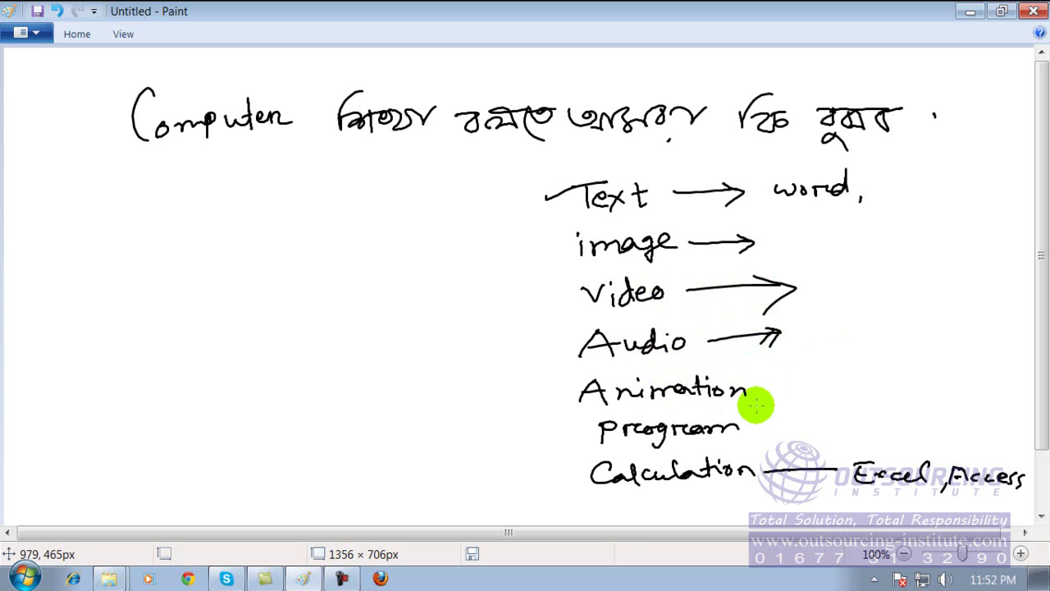
left_click_drag(759, 391, 816, 390)
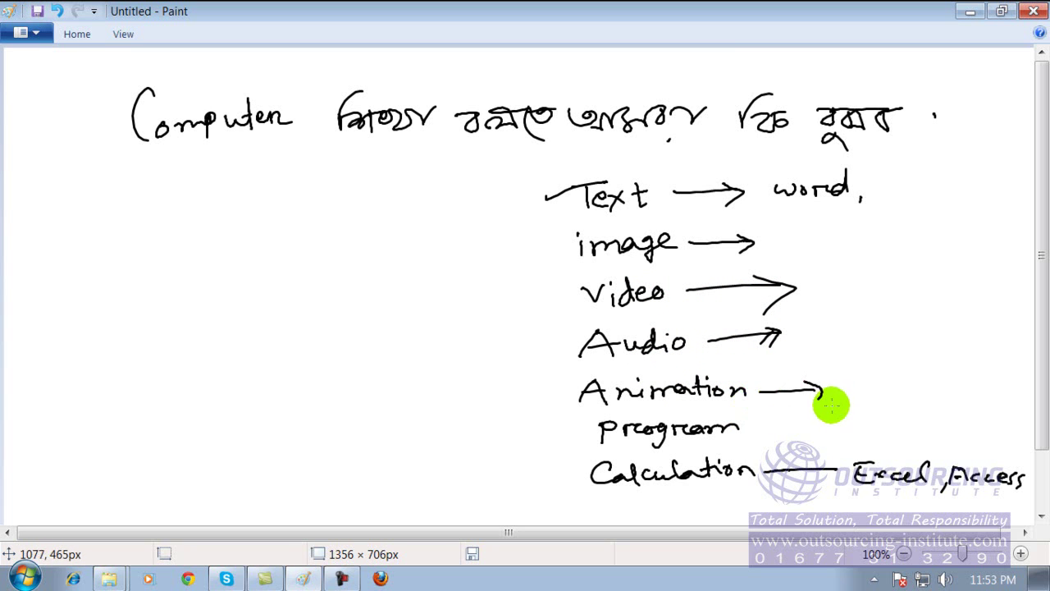
left_click_drag(757, 427, 815, 427)
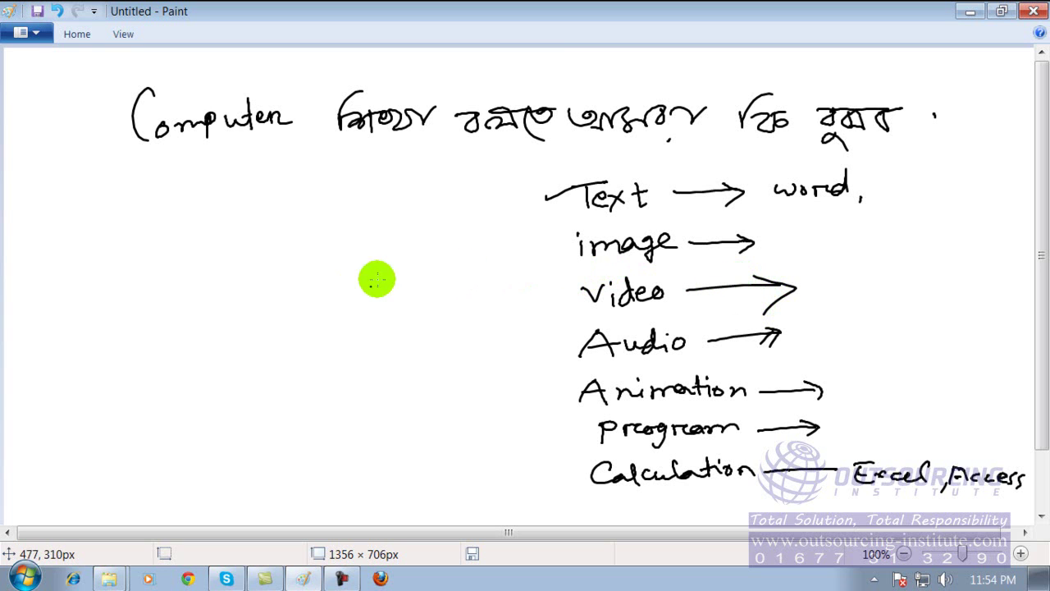
- Handwrite a short Bengali word in the empty area beside the list, and "Photoshop, illustr" after the image arrow
left_click_drag(333, 304, 354, 325)
left_click_drag(400, 286, 432, 250)
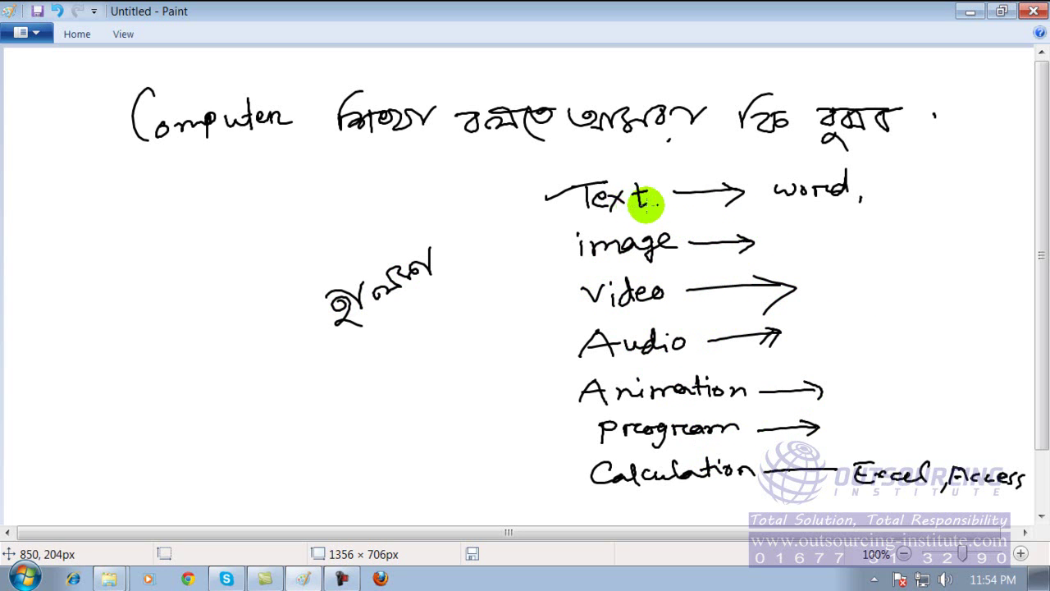
mouse_move(784, 234)
left_mouse_down()
mouse_move(833, 256)
mouse_move(897, 235)
mouse_move(919, 258)
left_mouse_up()
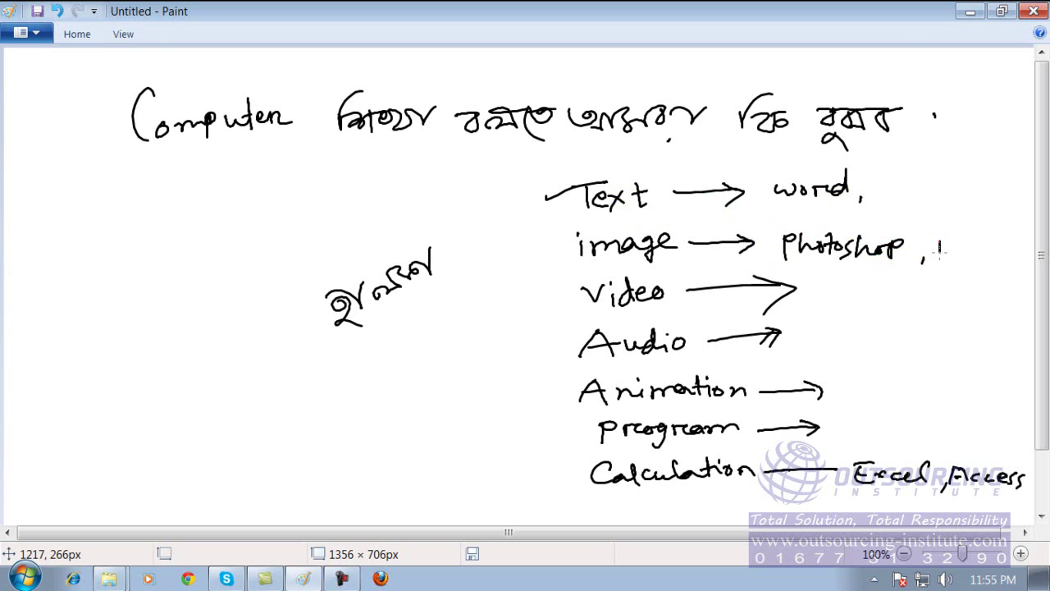
left_click_drag(992, 236, 1014, 240)
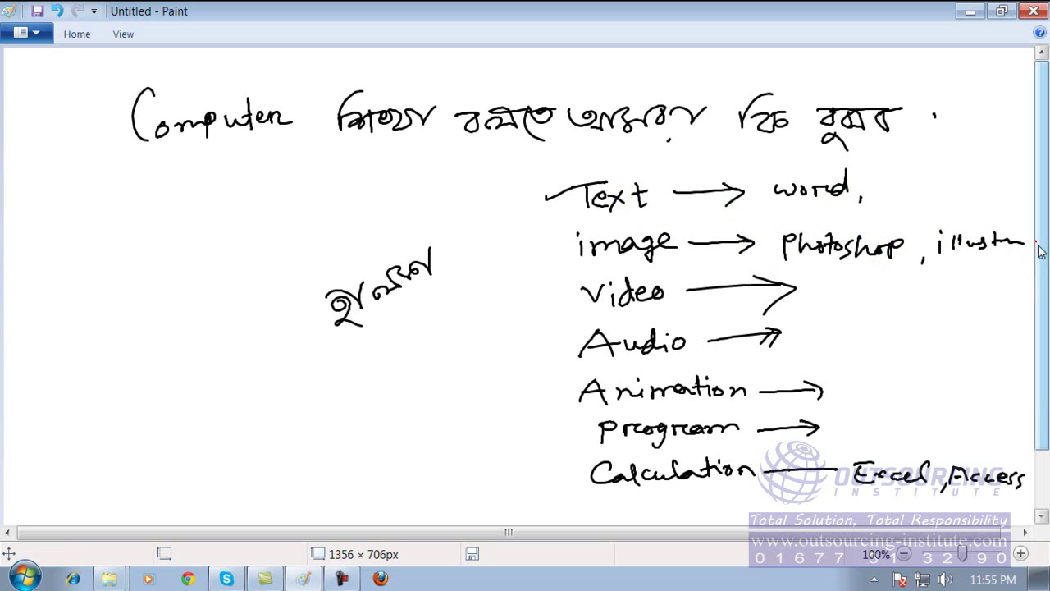
- Handwrite "Adobe premier" after the video arrow and "Adobe audition" after the Audio arrow
left_click_drag(826, 285, 813, 297)
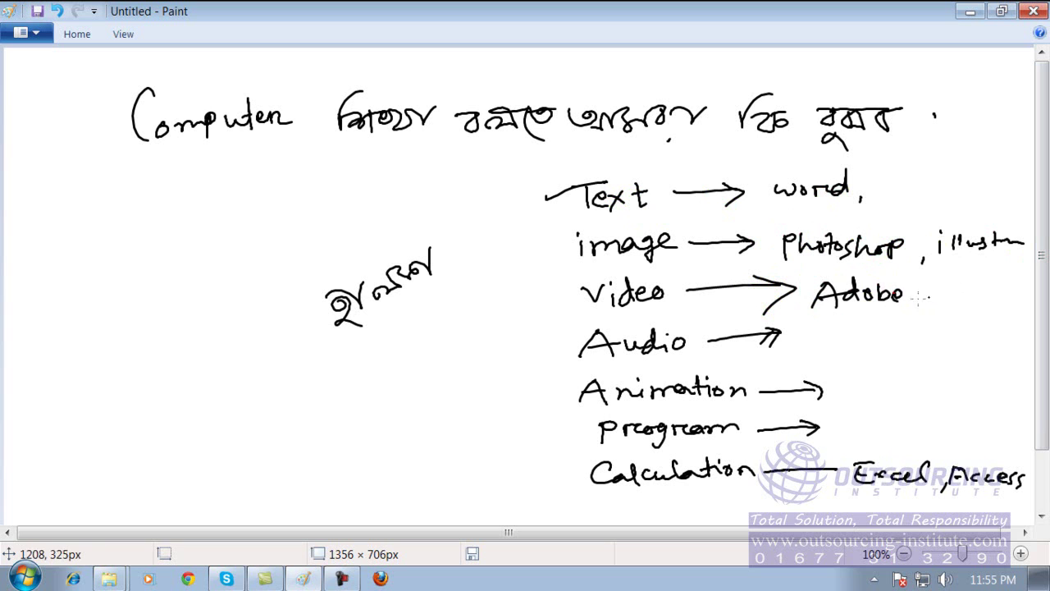
left_click_drag(964, 289, 1022, 292)
mouse_move(806, 351)
left_mouse_down()
mouse_move(815, 326)
mouse_move(837, 351)
left_mouse_up()
left_click_drag(813, 343, 882, 351)
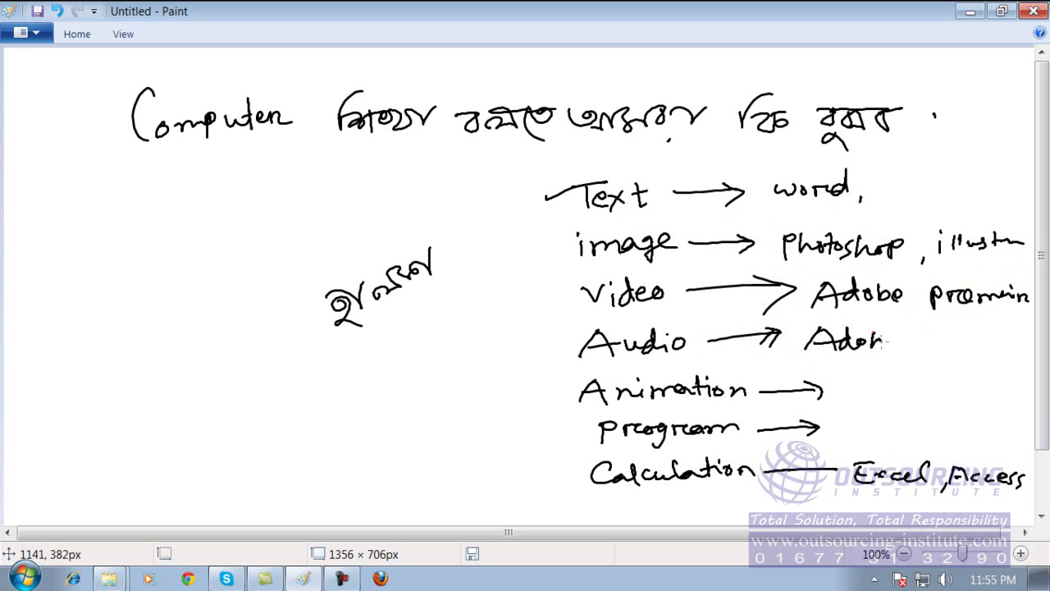
left_click_drag(962, 338, 980, 341)
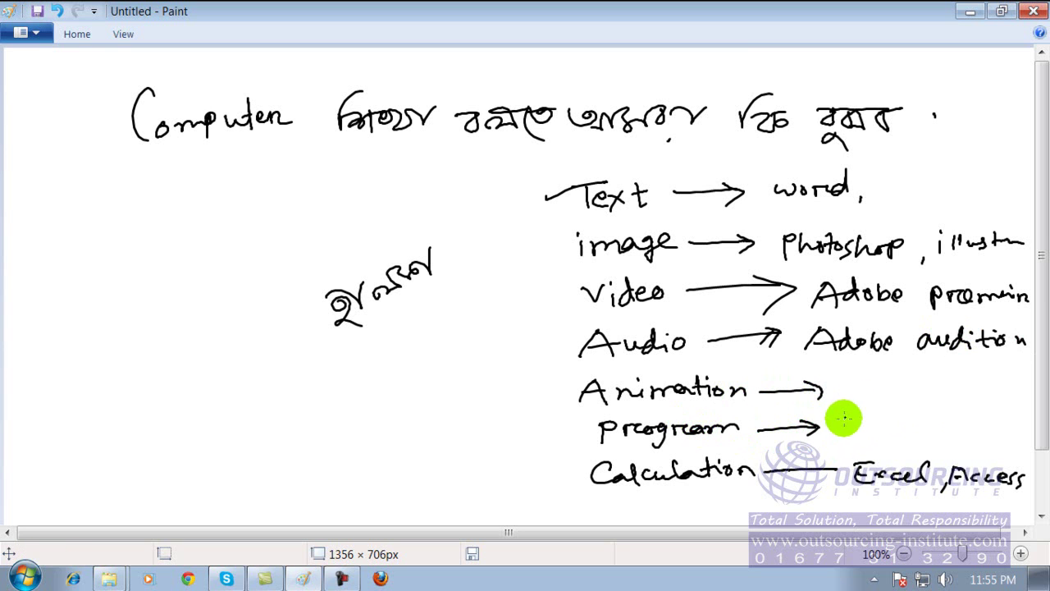
- Handwrite "HTML, C++, Visual Basic" for the Program entry and "Flash" for the Animation entry
left_click_drag(837, 422, 838, 432)
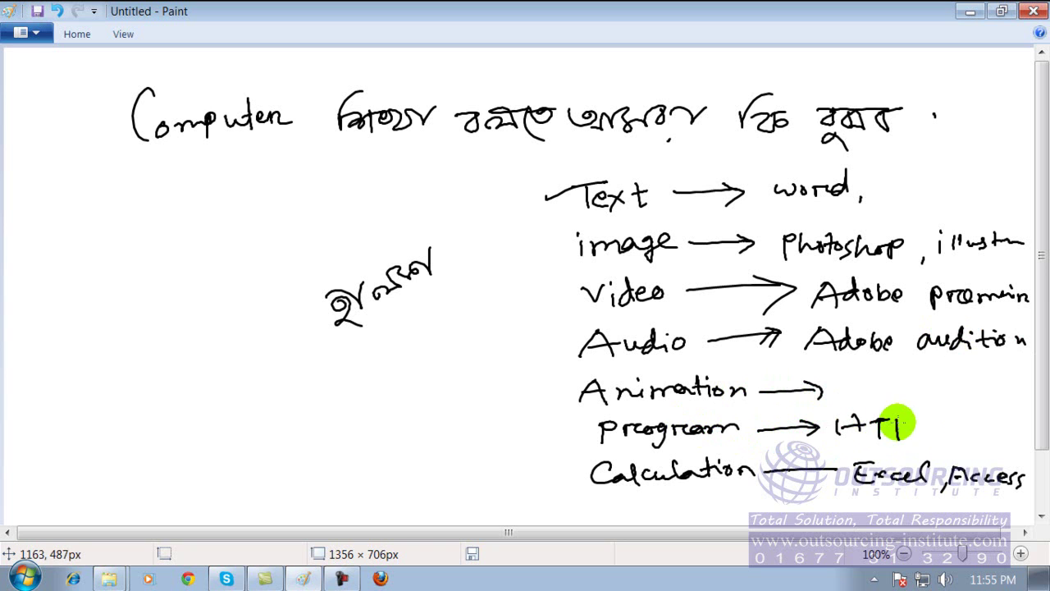
mouse_move(897, 420)
left_mouse_down()
mouse_move(965, 435)
mouse_move(1003, 424)
left_mouse_up()
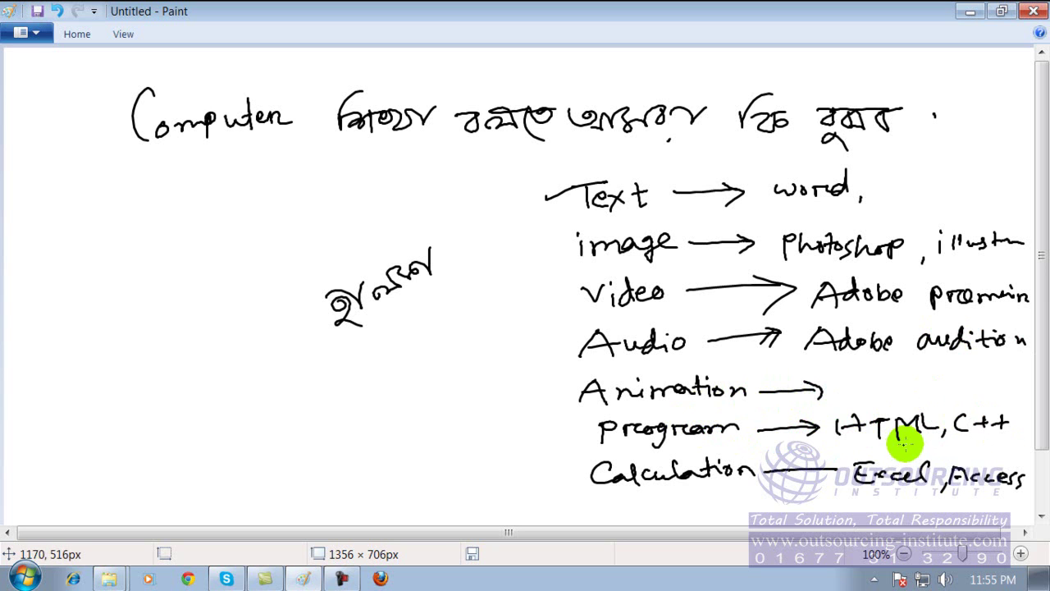
mouse_move(930, 450)
left_mouse_down()
mouse_move(982, 435)
mouse_move(986, 450)
mouse_move(1025, 456)
left_mouse_up()
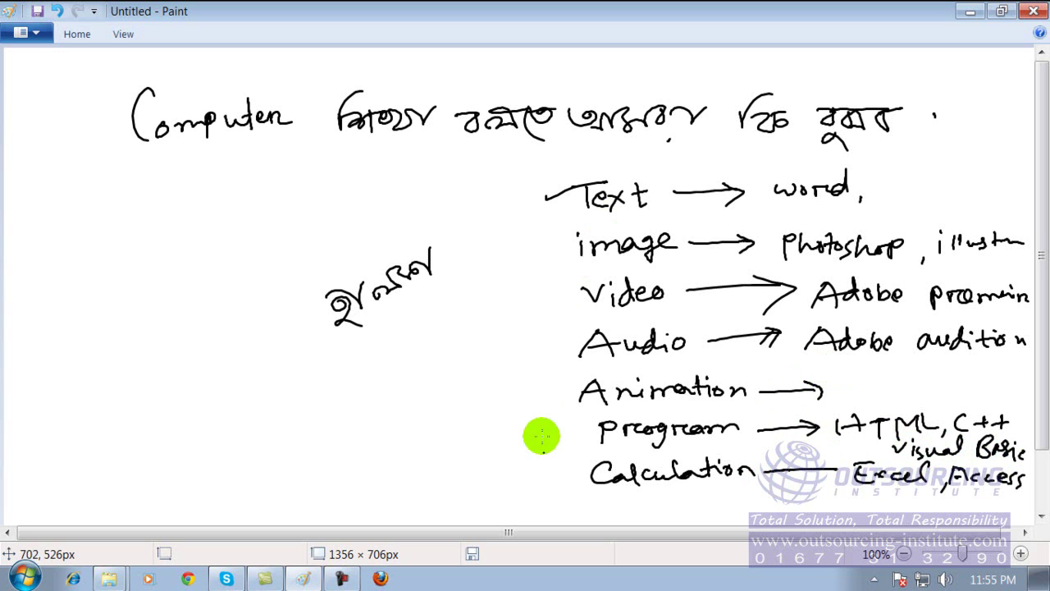
mouse_move(845, 400)
left_mouse_down()
mouse_move(864, 375)
mouse_move(872, 398)
left_mouse_up()
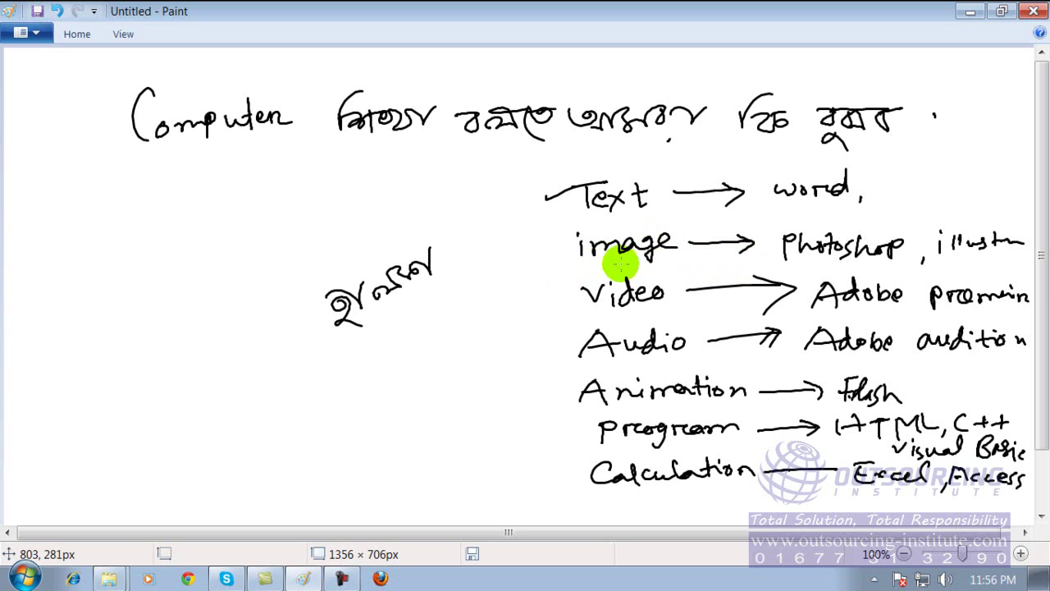
- Underline the word Photoshop and draw a tall stroke down in front of the whole list
left_click_drag(786, 265, 903, 267)
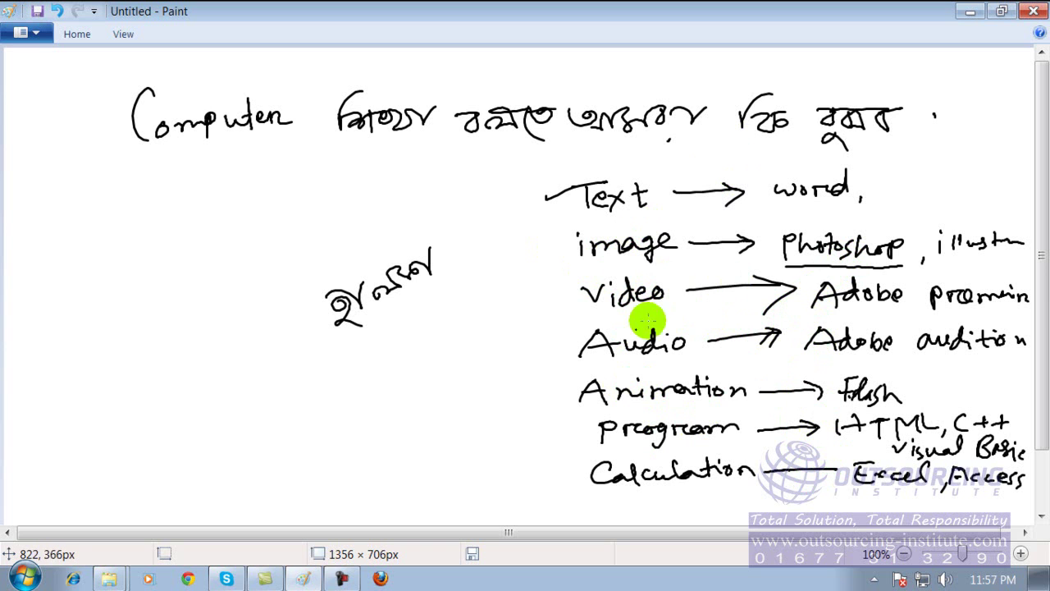
mouse_move(532, 174)
left_mouse_down()
mouse_move(512, 353)
mouse_move(567, 523)
left_mouse_up()
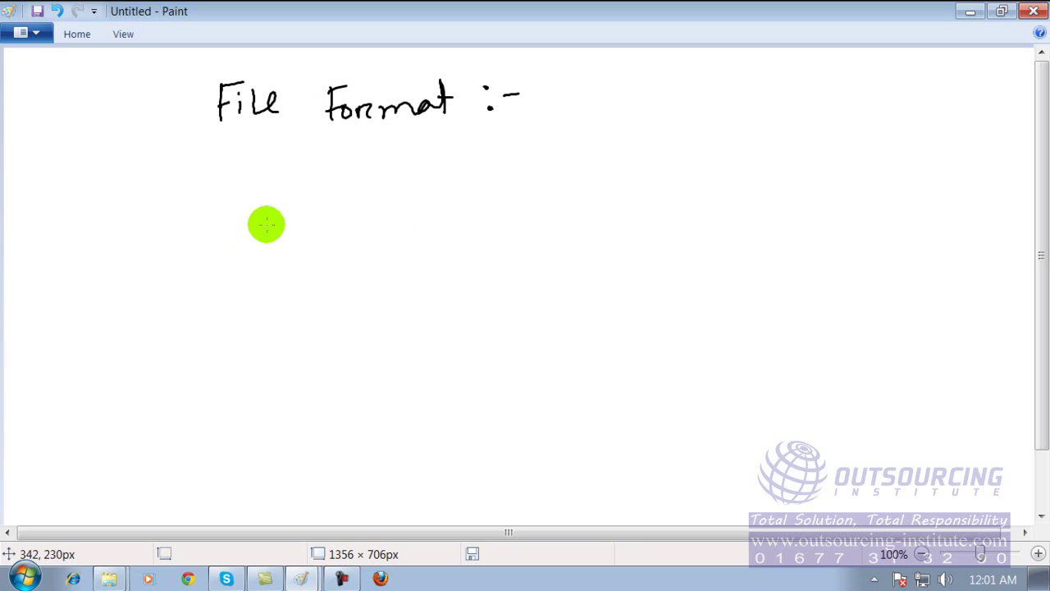
- Handwrite "MS word" with an arrow to "Bangladesh.doc" below the File Format heading, and underline that heading
mouse_move(259, 210)
left_mouse_down()
mouse_move(258, 220)
mouse_move(301, 219)
left_mouse_up()
mouse_move(387, 205)
left_mouse_down()
mouse_move(537, 208)
mouse_move(523, 216)
left_mouse_up()
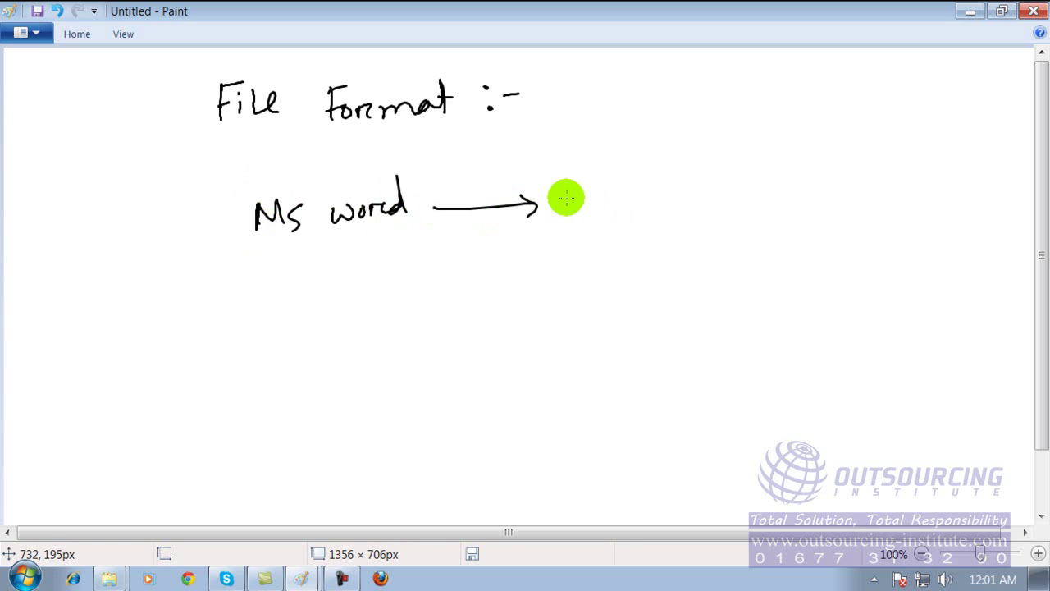
left_click_drag(576, 188, 580, 220)
left_click_drag(620, 205, 727, 202)
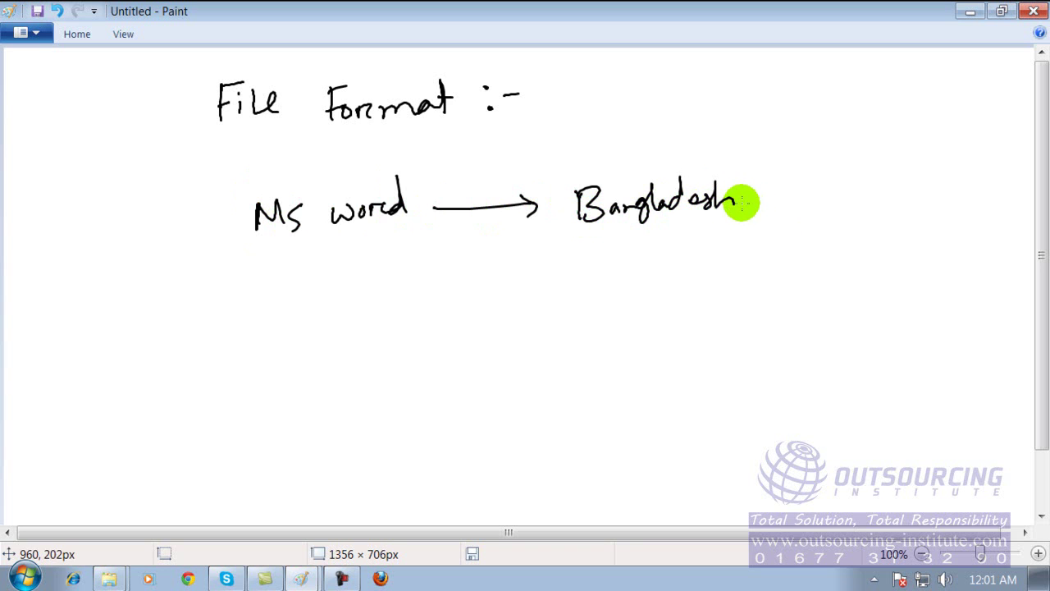
left_click_drag(229, 132, 460, 130)
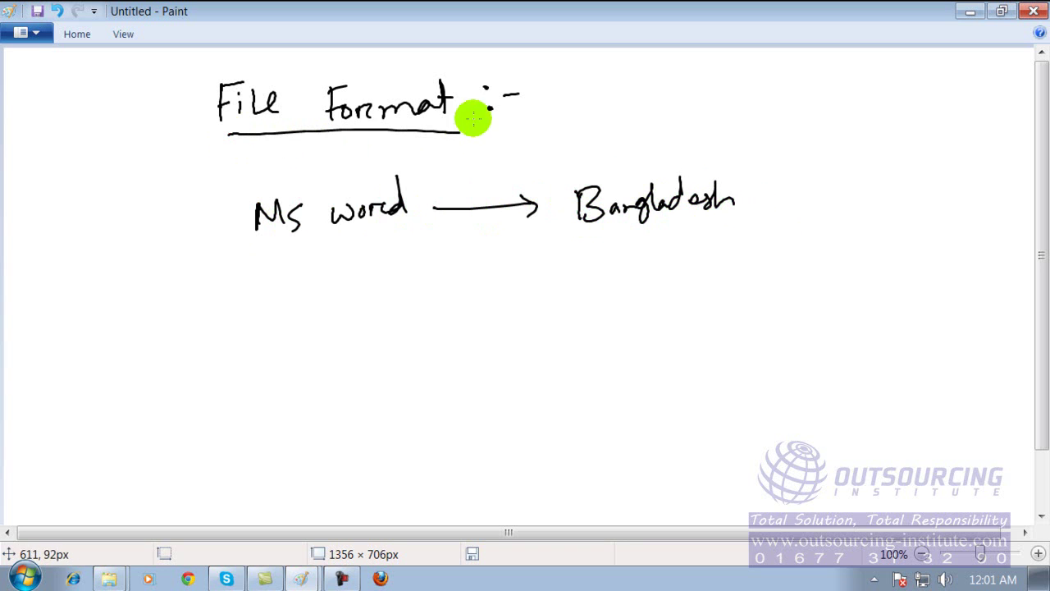
left_click(749, 201)
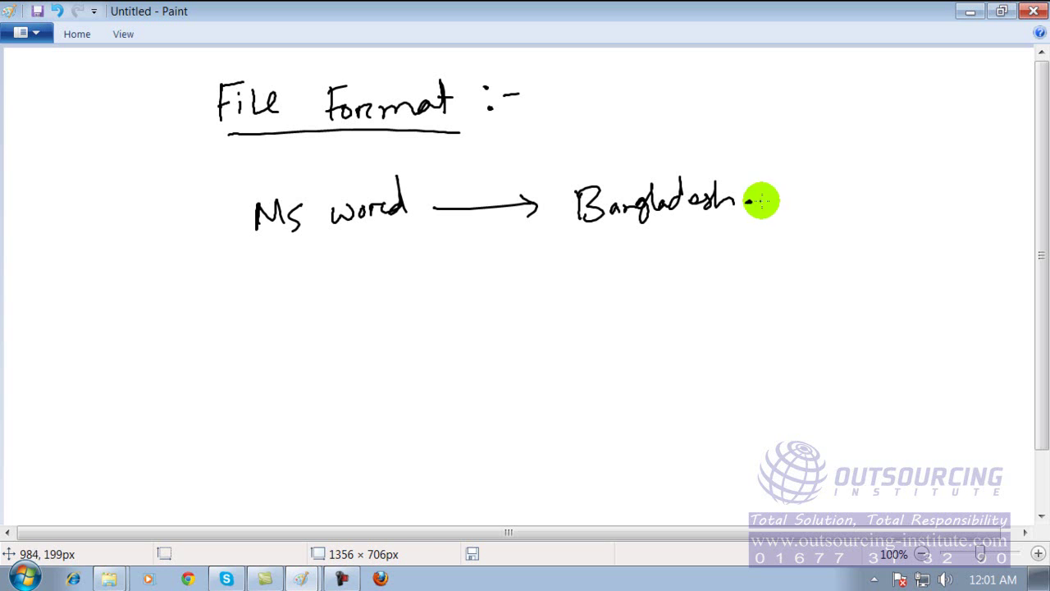
left_click_drag(773, 195, 788, 193)
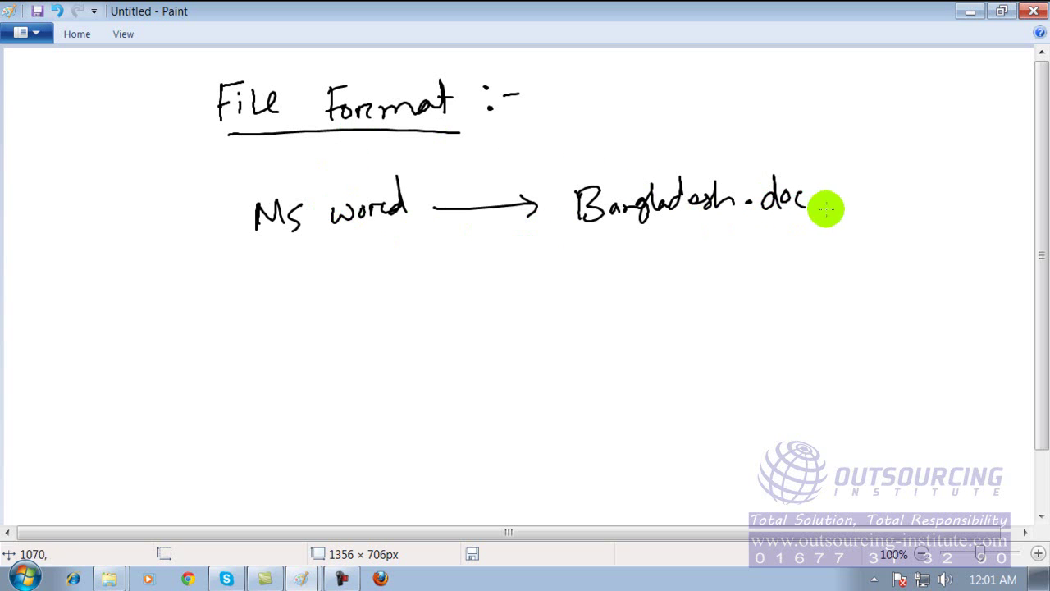
- Underline "MS word" and "doc", and handwrite an "Excl" row below with an arrow to ".XLS"
left_click_drag(255, 240, 391, 235)
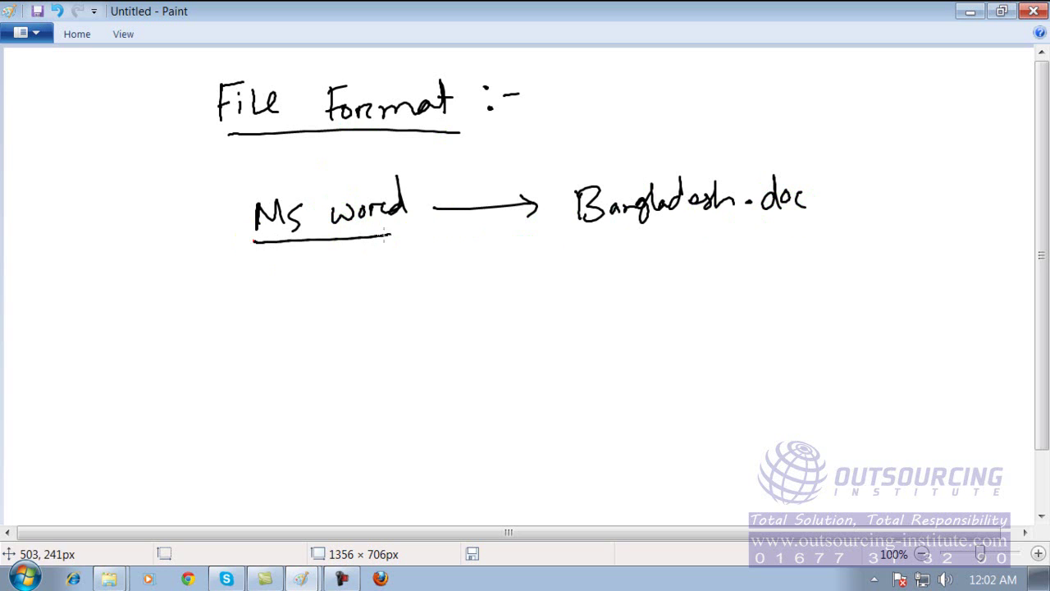
left_click_drag(773, 221, 840, 221)
left_click_drag(289, 271, 297, 287)
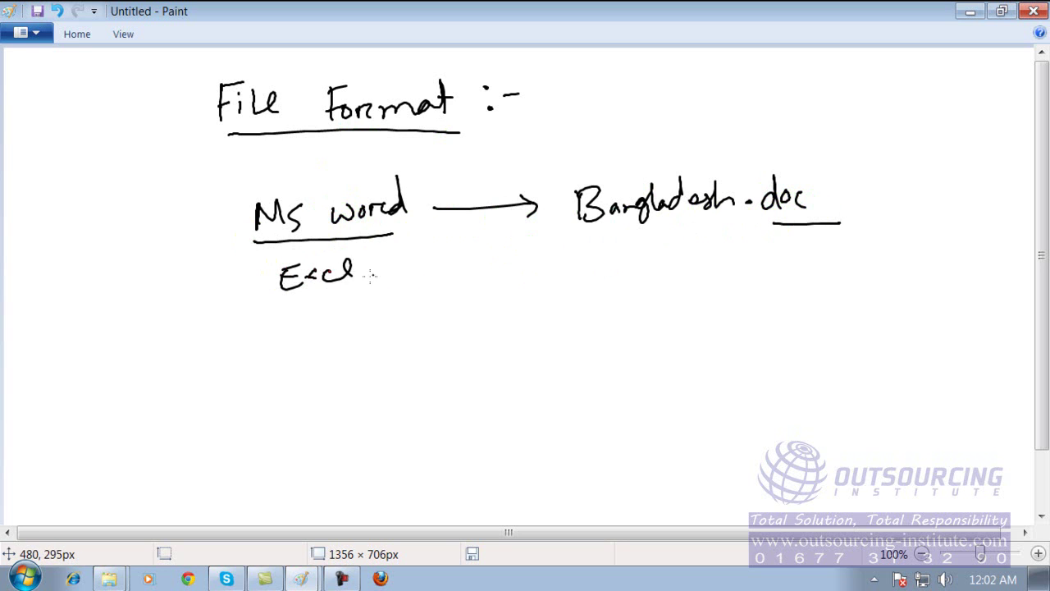
left_click_drag(455, 269, 543, 267)
left_click_drag(532, 258, 531, 278)
left_click(753, 261)
left_click_drag(817, 250, 809, 268)
- Handwrite a "Pain" row below the Excl row, with an arrow to ".PNG"
left_click_drag(278, 319, 278, 353)
left_click_drag(277, 320, 360, 331)
left_click_drag(474, 323, 580, 313)
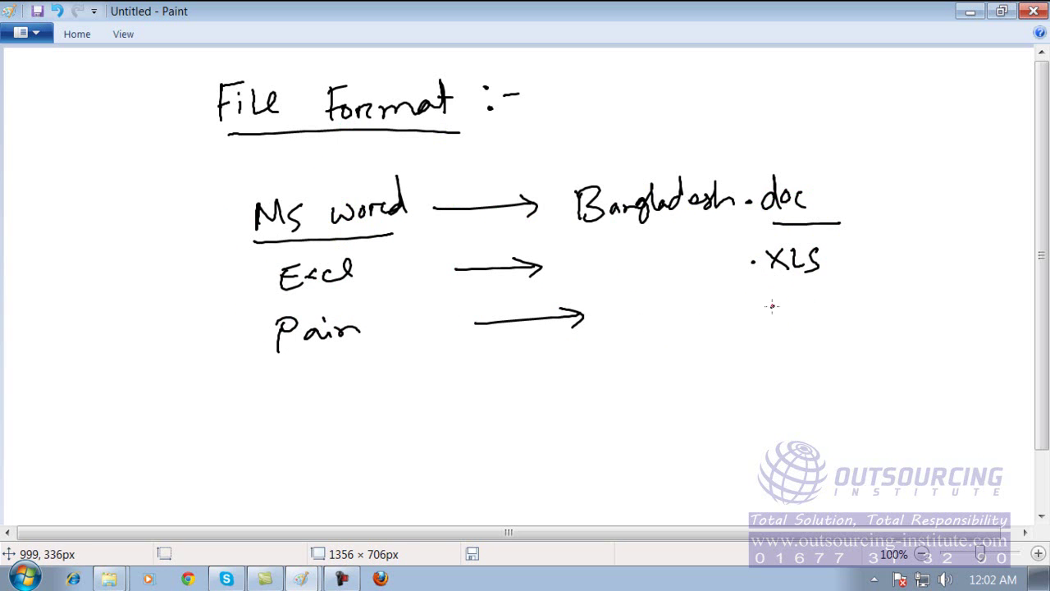
mouse_move(789, 297)
left_mouse_down()
mouse_move(791, 310)
mouse_move(868, 317)
left_mouse_up()
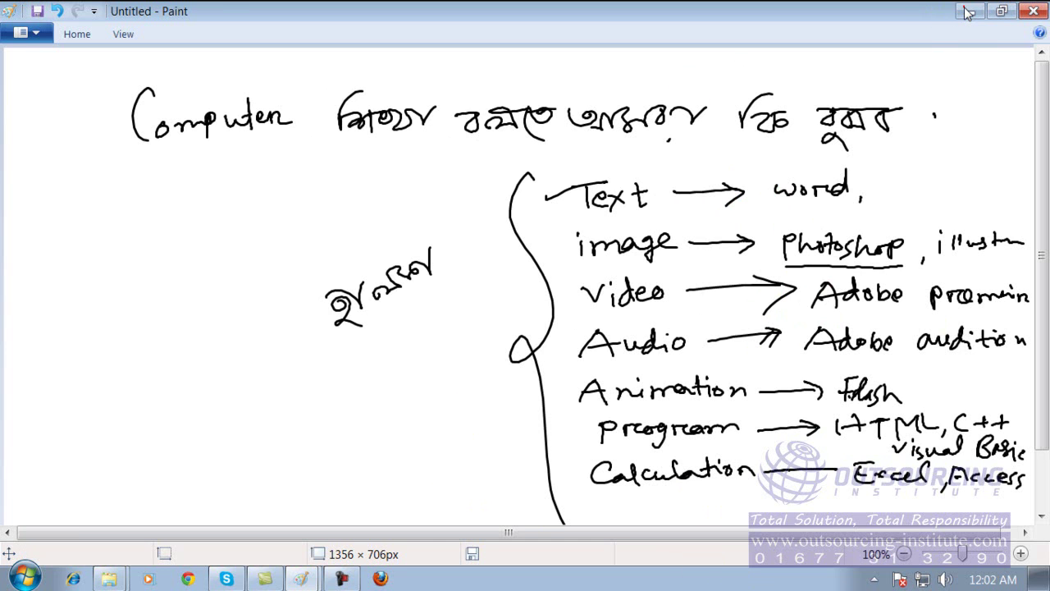
- Minimize the Paint notes and open the Downloads folder from My Computer in a maximized window
left_click(967, 12)
double_click(37, 28)
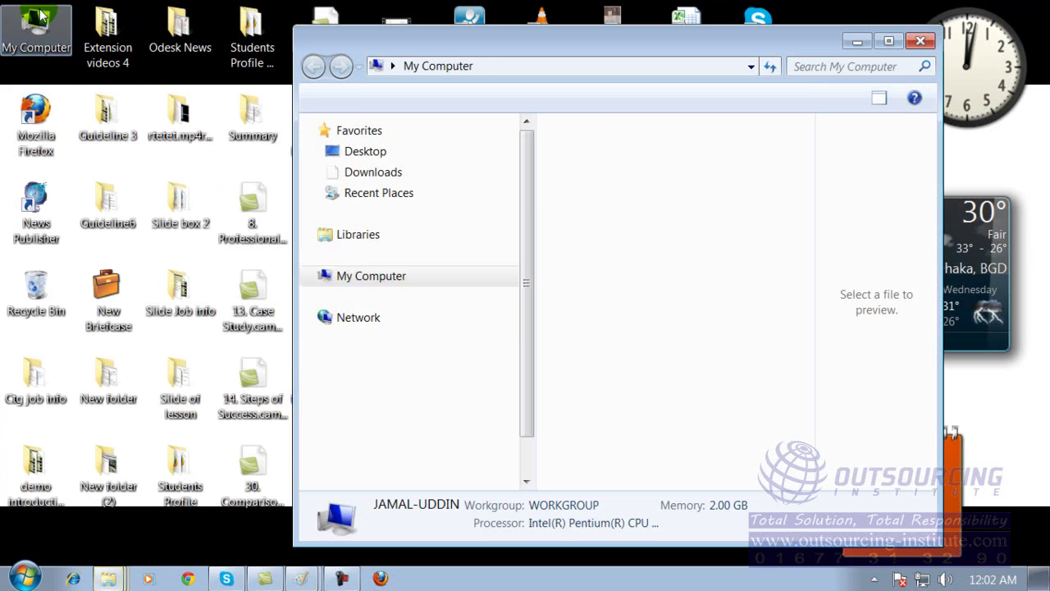
left_click(380, 172)
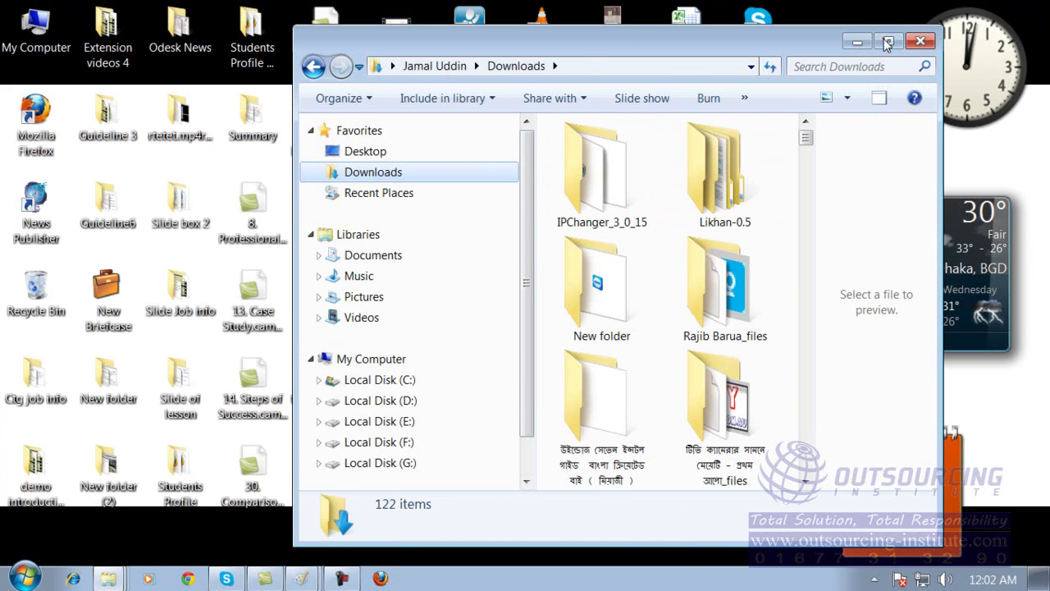
left_click_drag(873, 30, 577, 1)
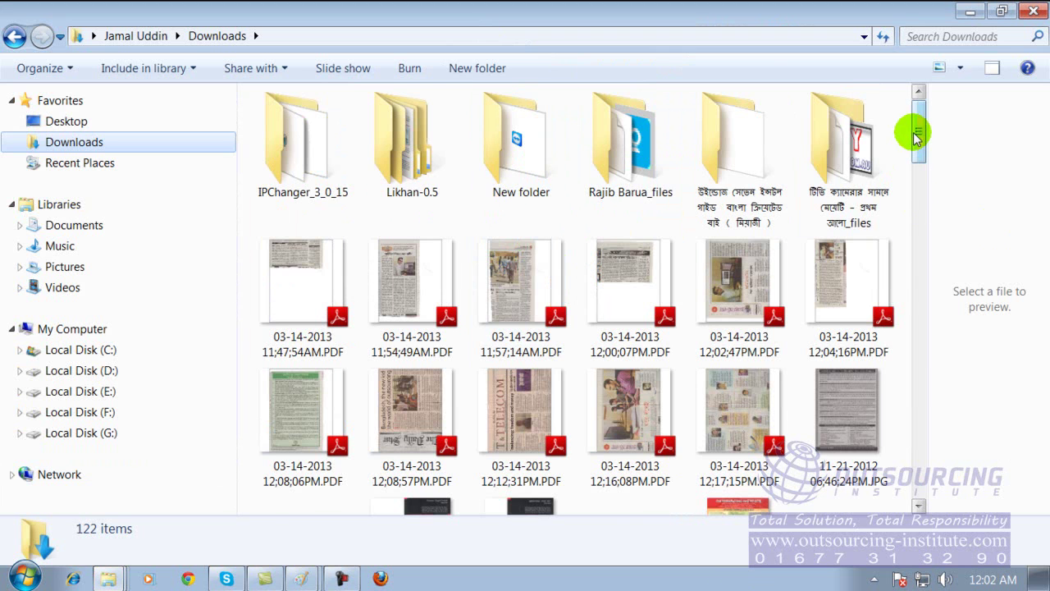
- Inspect the file formats of Emilia- Big Big World Lyrics (SD).mp4, logo-01.jpg and Myphoneno..txt.doc in Downloads
scroll(918, 191, "down", 1)
left_click_drag(918, 190, 913, 263)
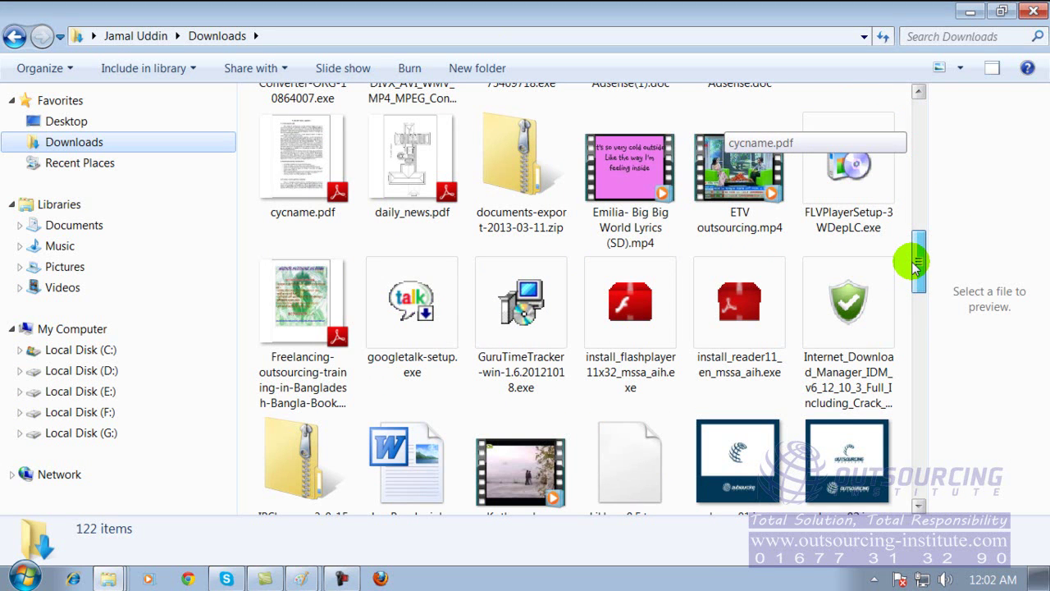
left_click(632, 212)
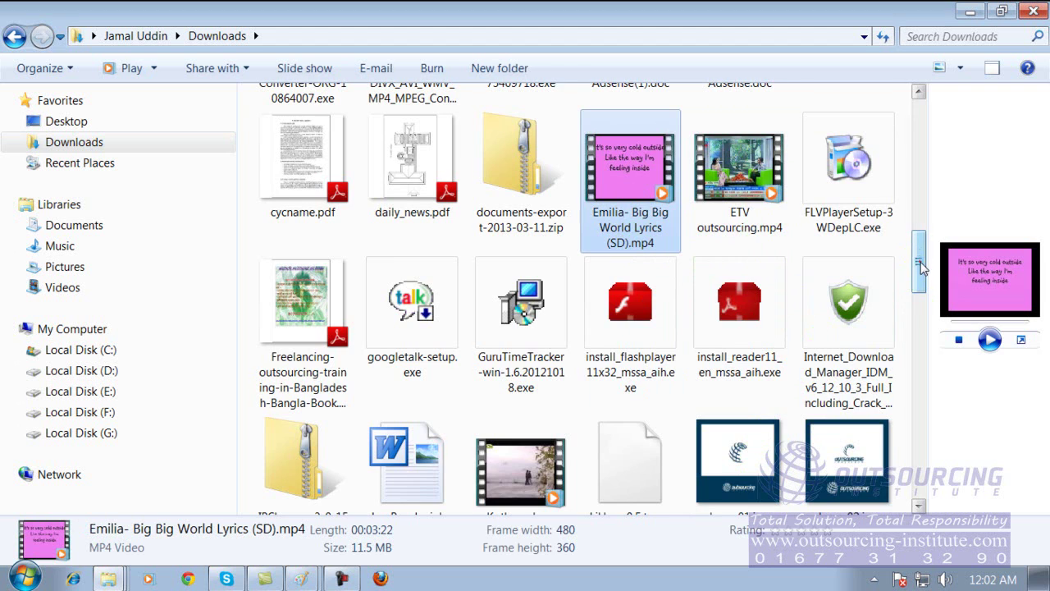
scroll(917, 281, "down", 3)
left_click(721, 271)
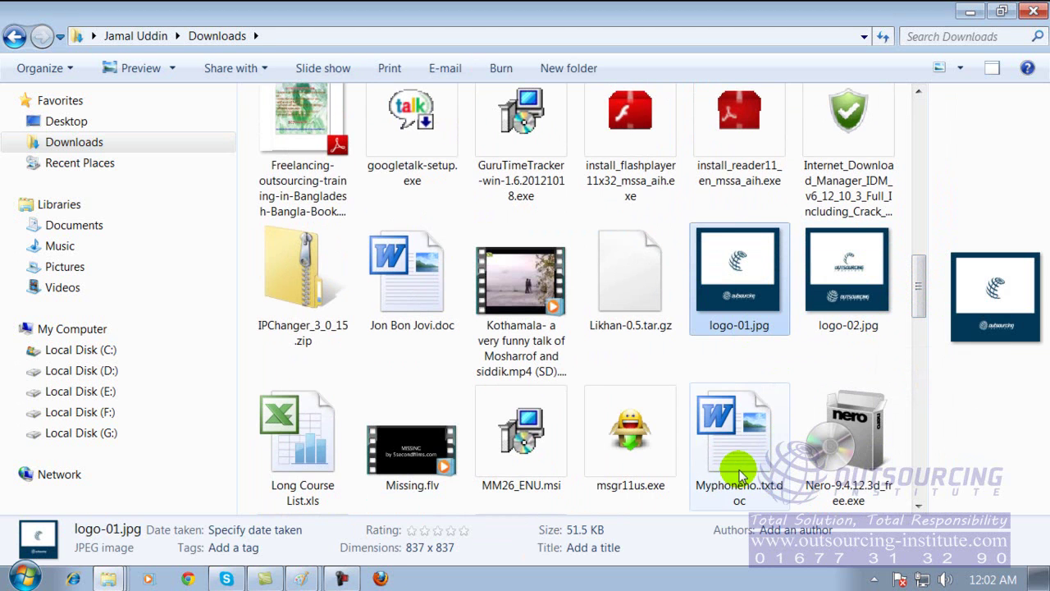
left_click(741, 408)
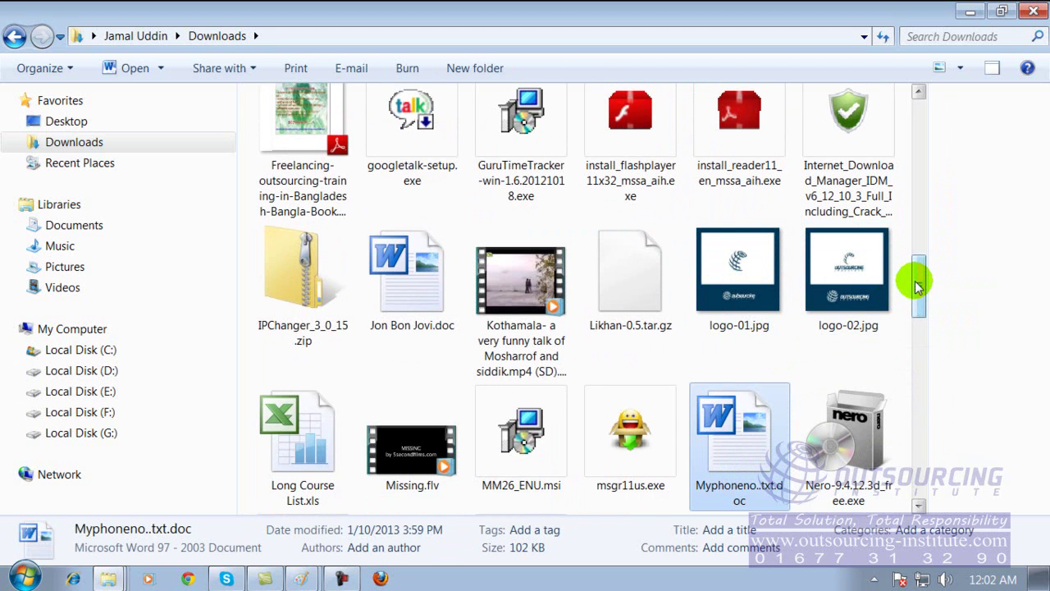
- Look through the rest of the Downloads folder and examine the extensions of its spreadsheet, document and setup files
scroll(919, 287, "down", 1)
scroll(788, 484, "up", 5)
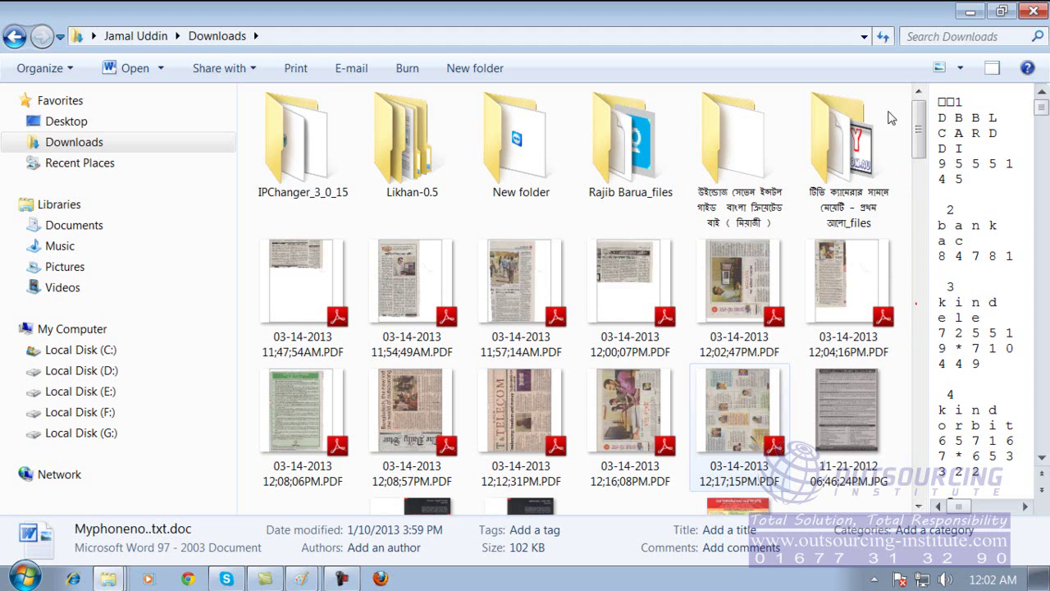
scroll(919, 139, "down", 10)
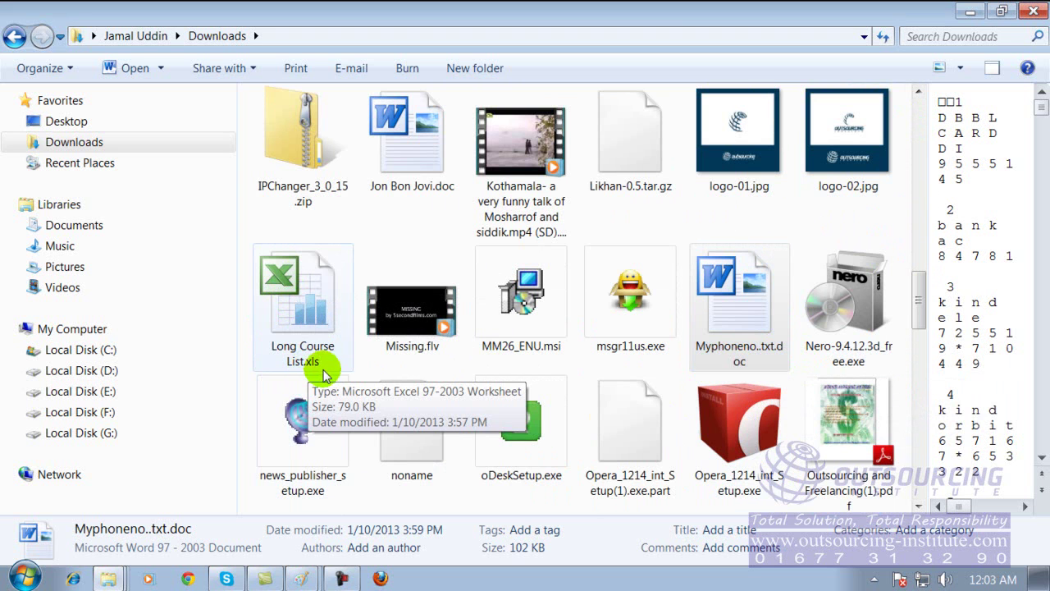
left_click(921, 414)
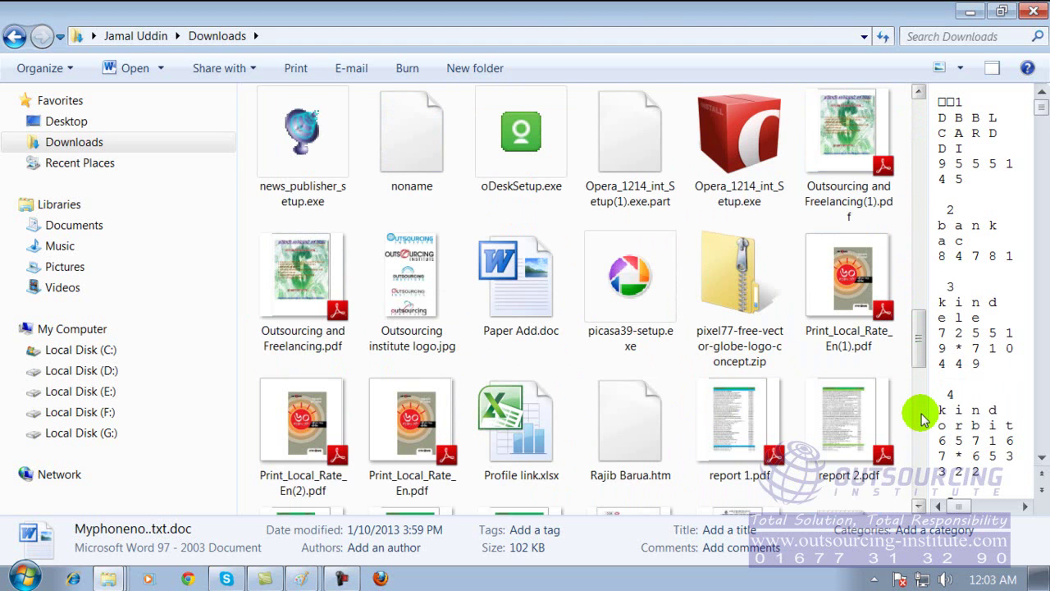
left_click(921, 413)
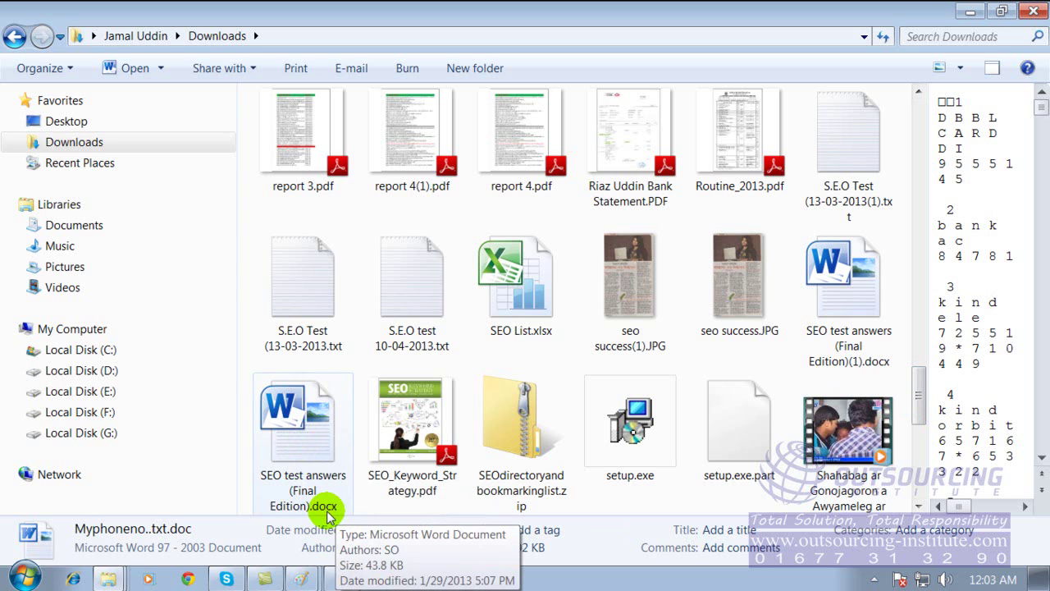
left_click_drag(925, 389, 925, 456)
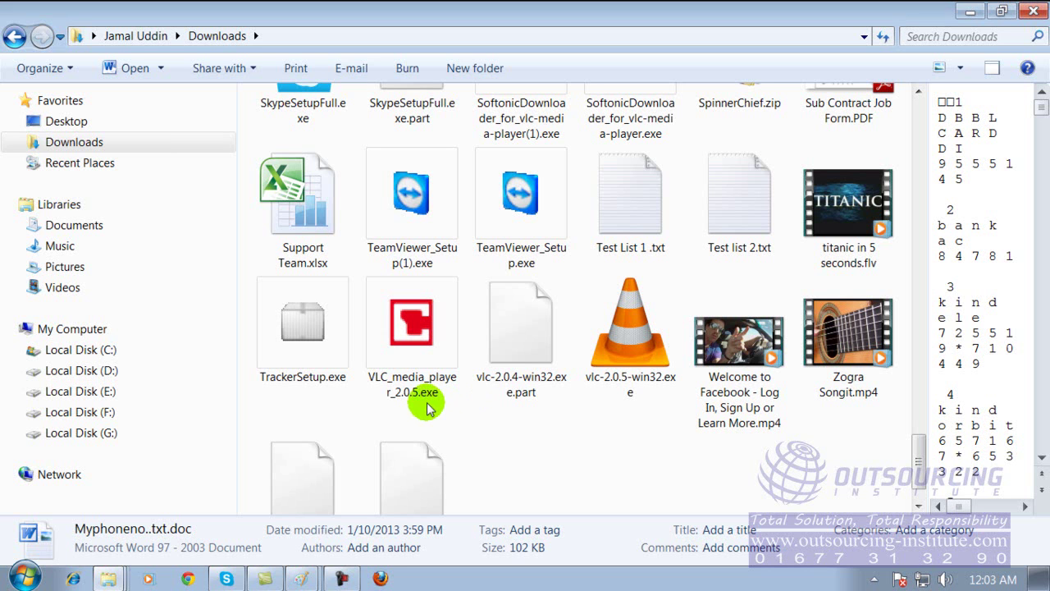
- Minimize the Downloads folder and switch back to the Paint note listing content types and their software
left_click(970, 13)
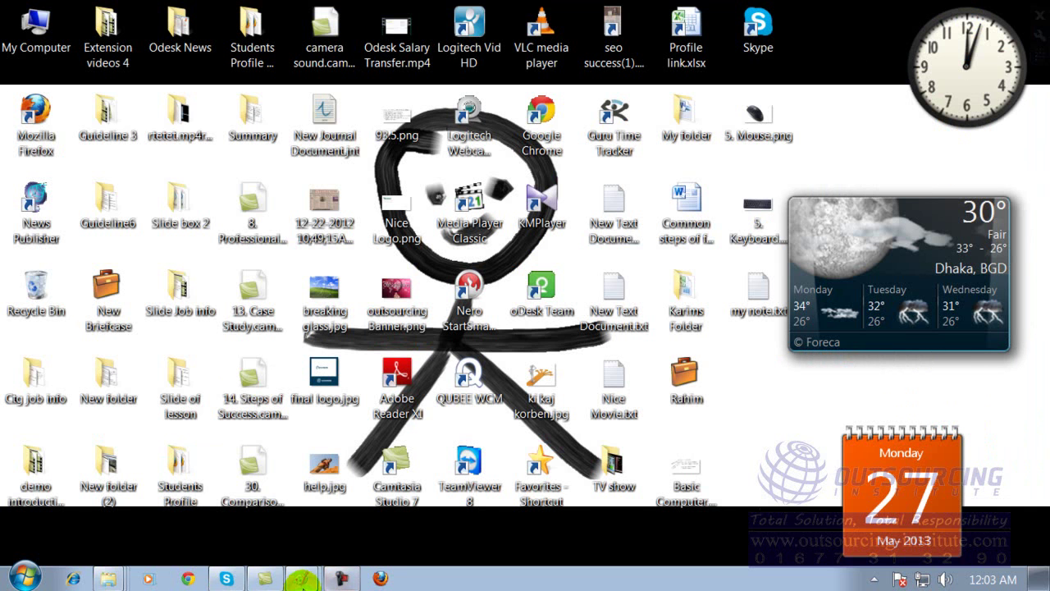
mouse_move(301, 577)
left_click(315, 549)
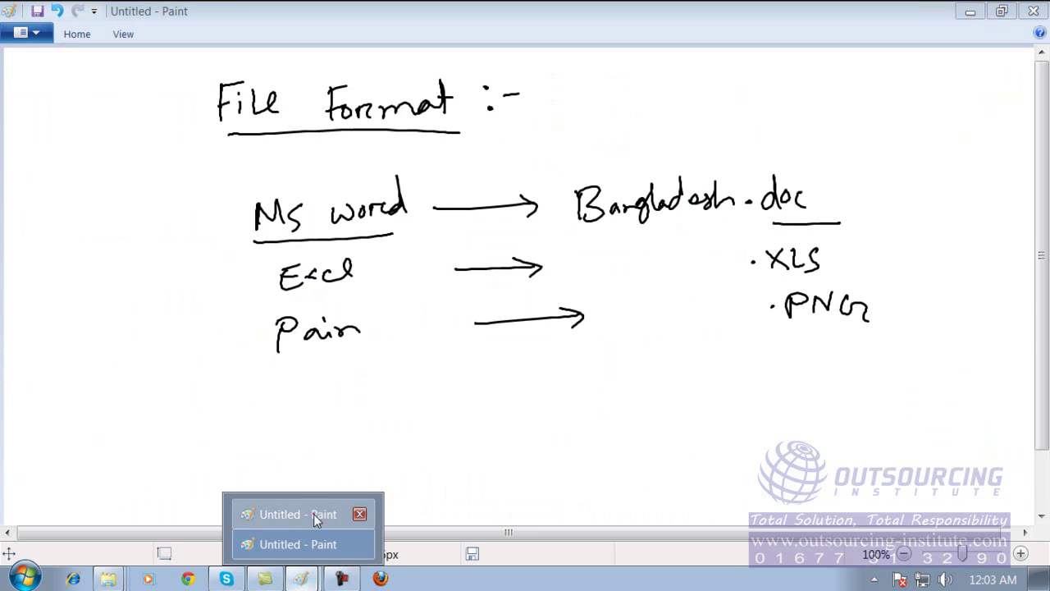
left_click(283, 511)
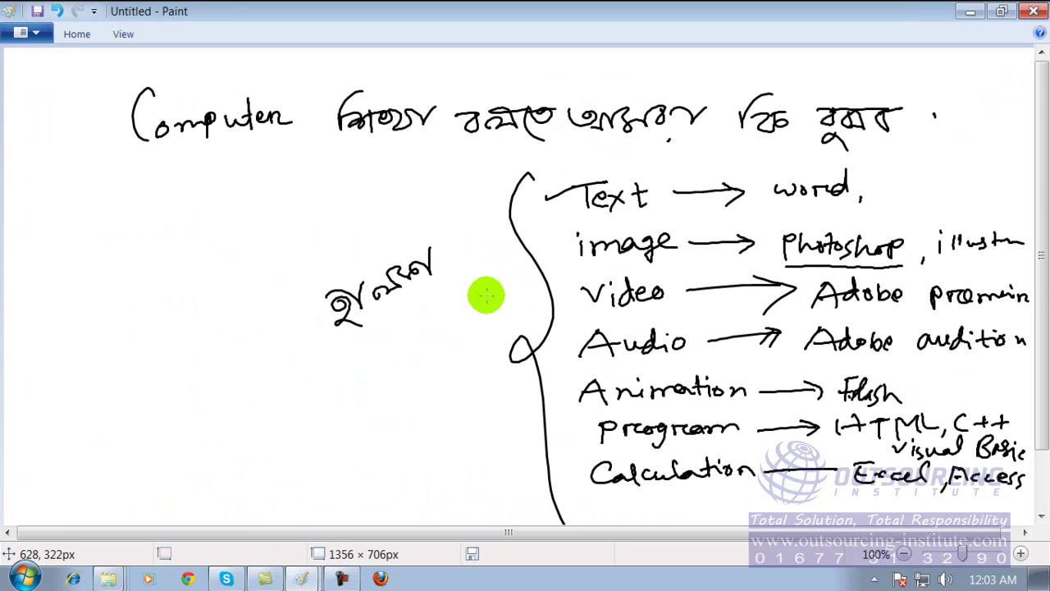
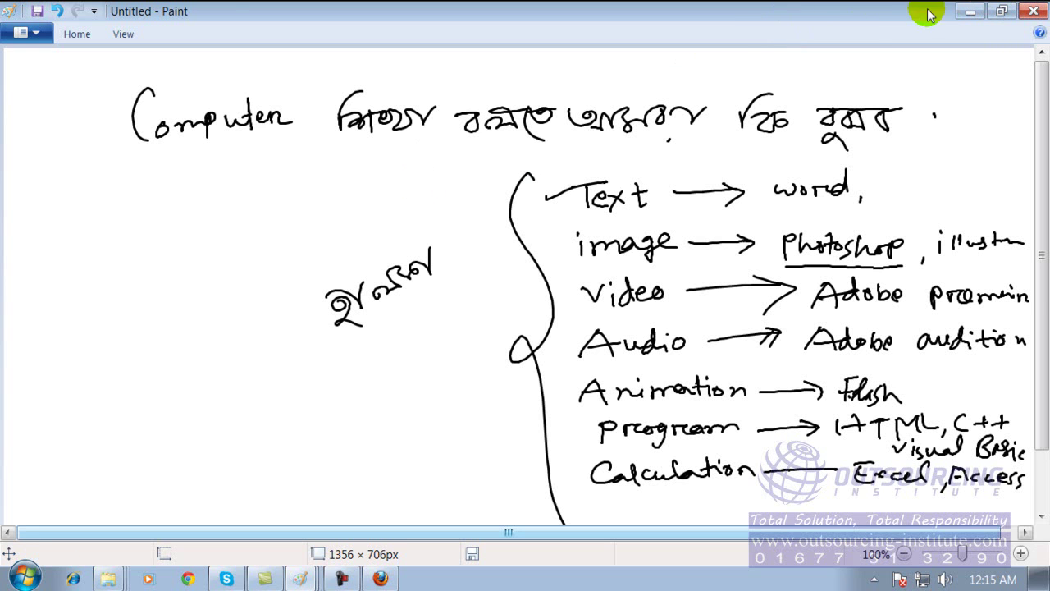
- Minimize Paint, open Local Disk (F:) from My Computer and copy the file my account.xlsx
left_click(968, 11)
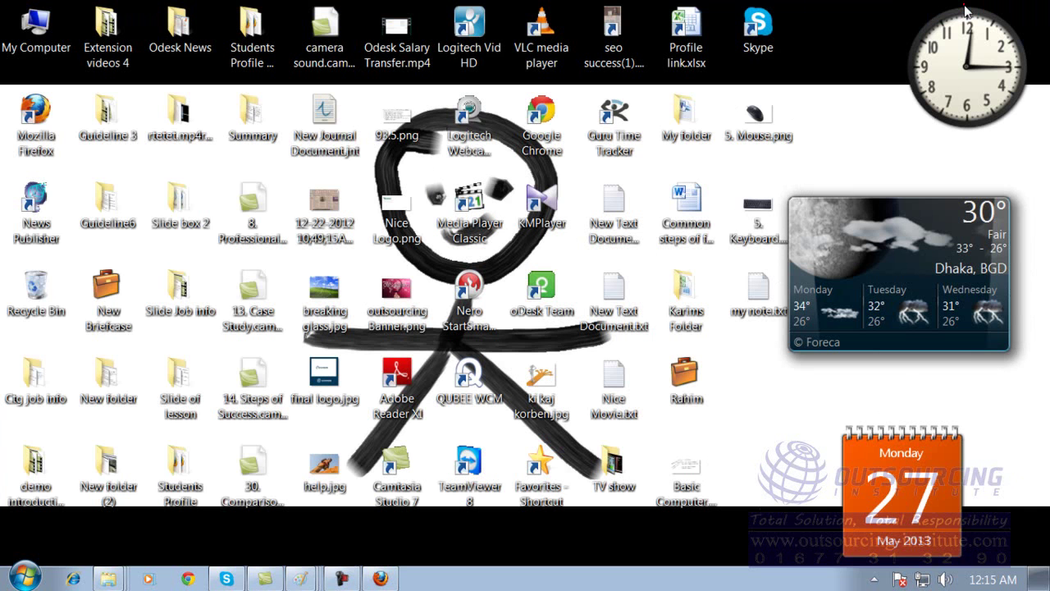
double_click(41, 43)
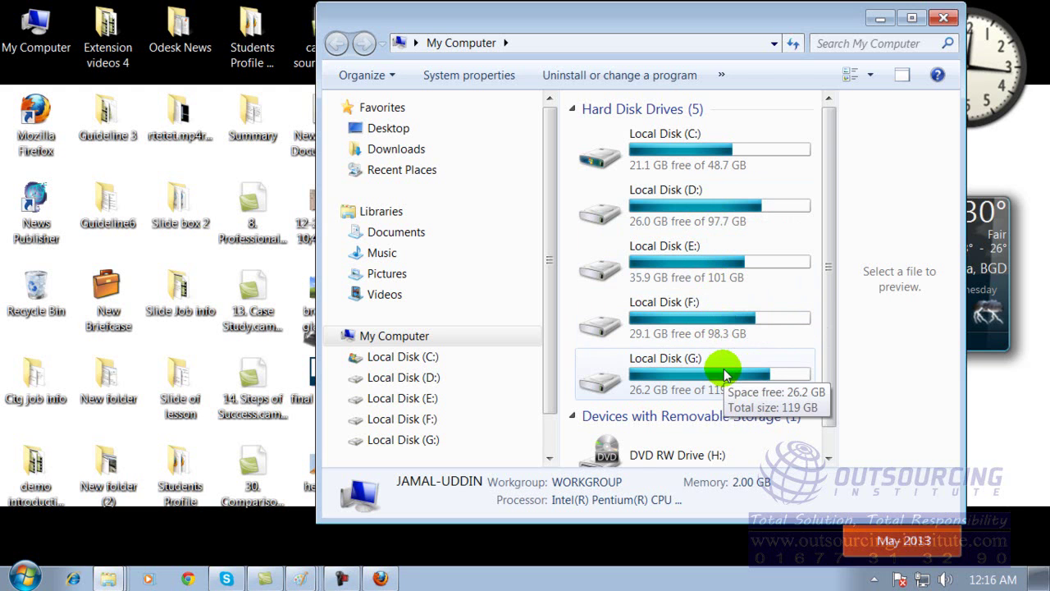
left_click(735, 316)
double_click(734, 311)
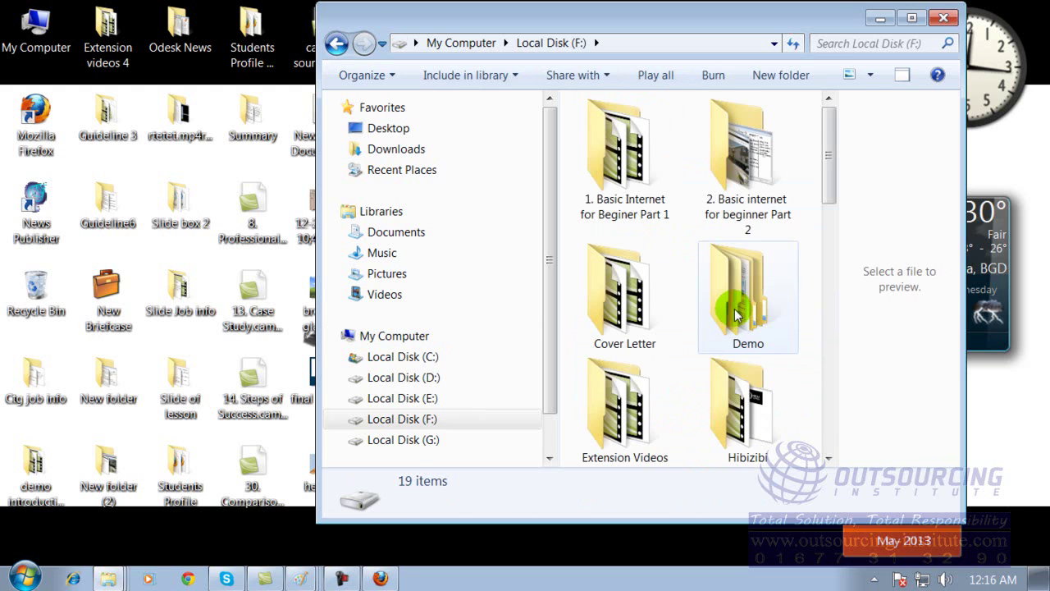
left_click_drag(818, 134, 819, 371)
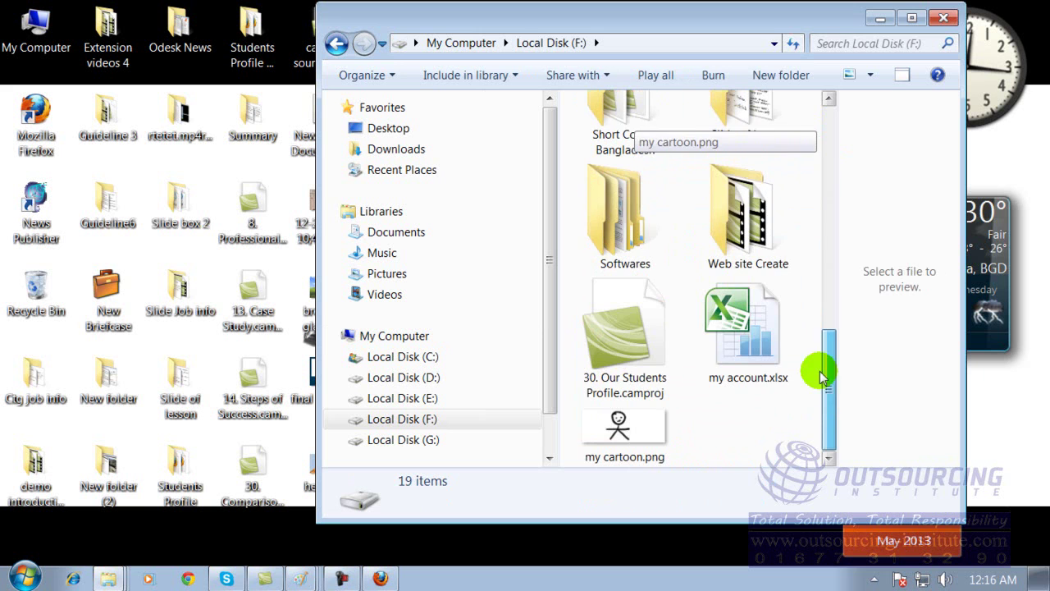
right_click(750, 339)
left_click(793, 245)
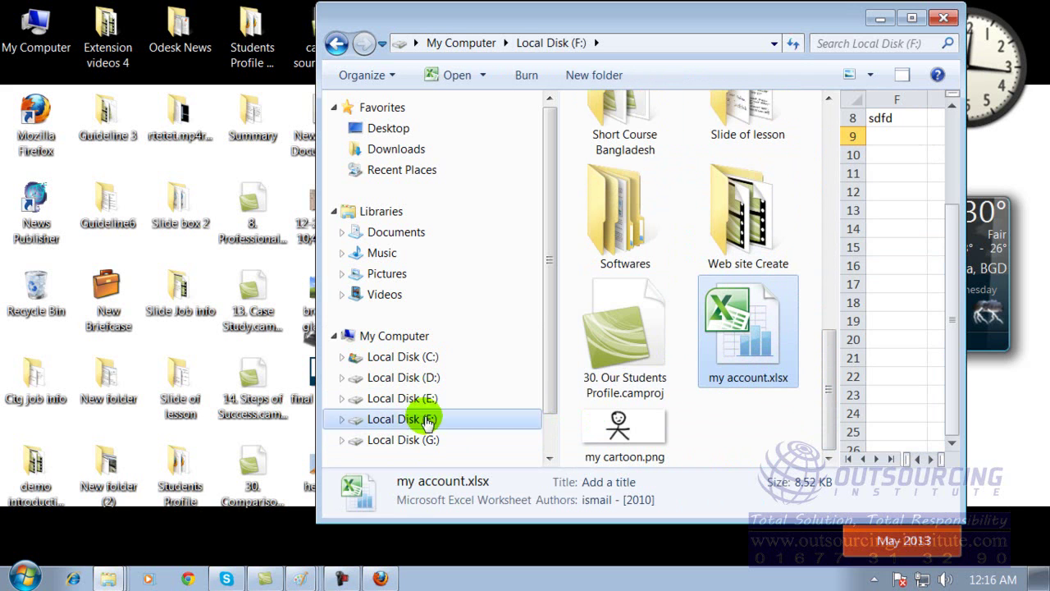
- Paste the copied my account.xlsx into Local Disk (G:), widen the file list, and close the folder window
left_click(443, 441)
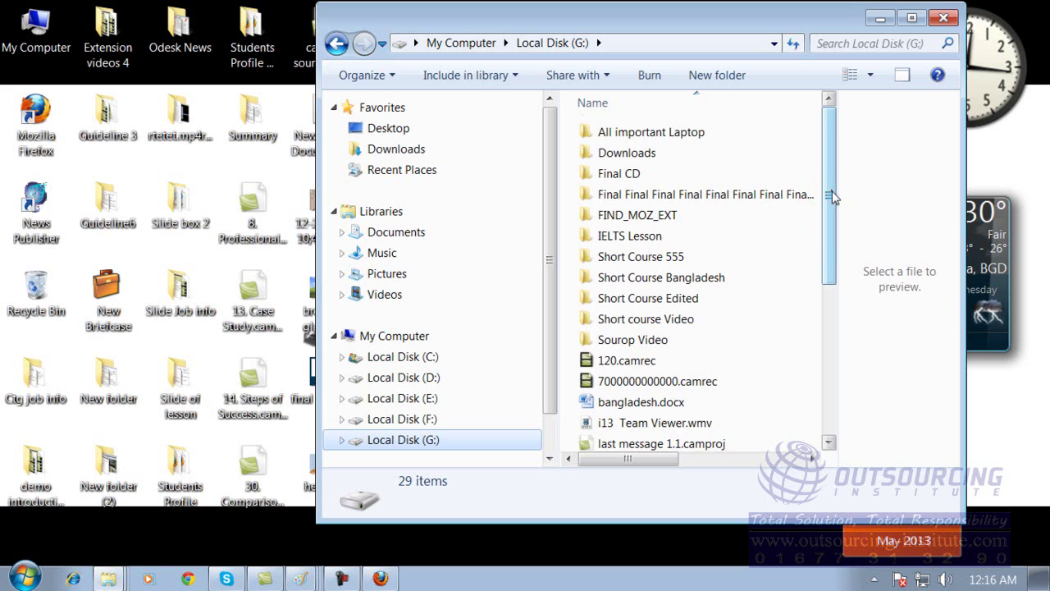
left_click_drag(826, 207, 830, 382)
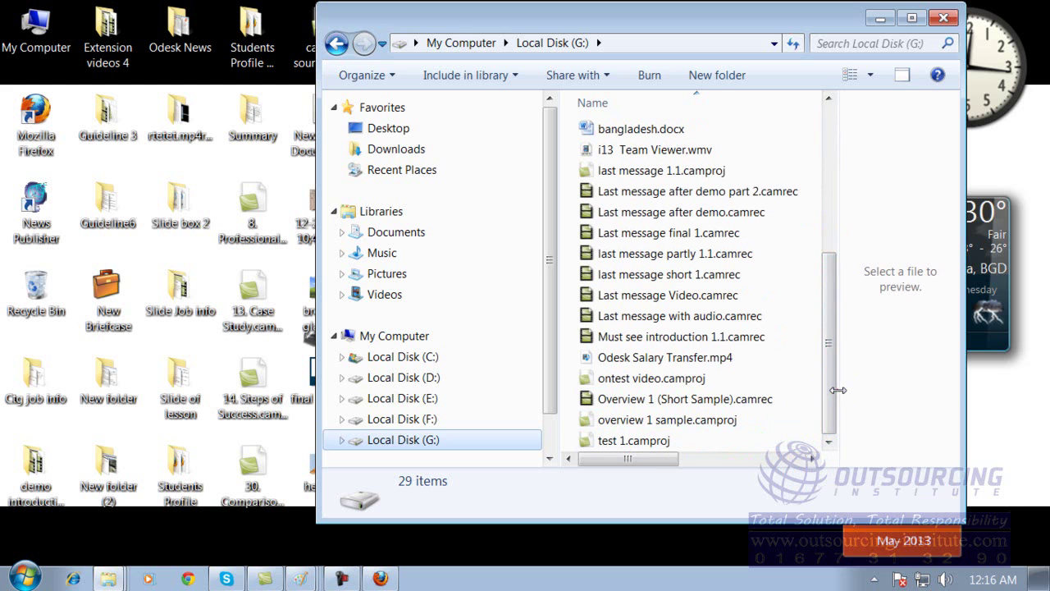
left_click_drag(838, 391, 988, 390)
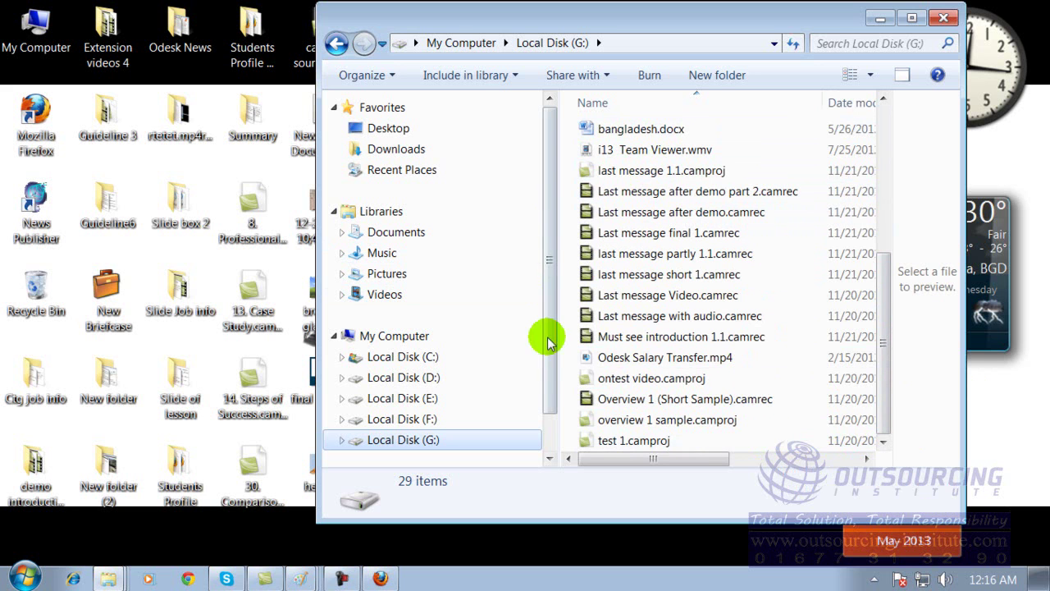
right_click(567, 419)
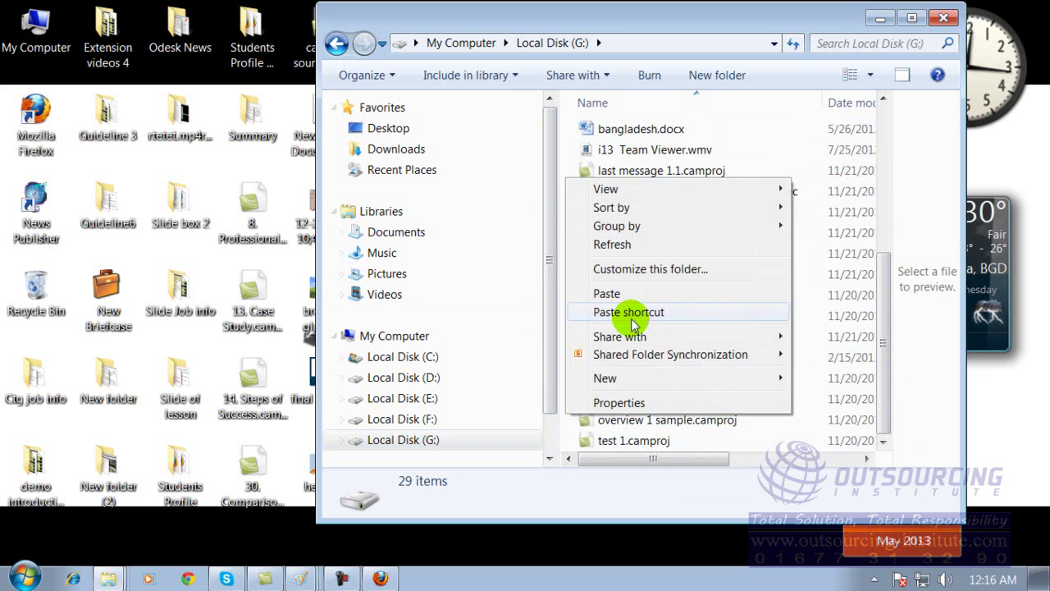
left_click(637, 294)
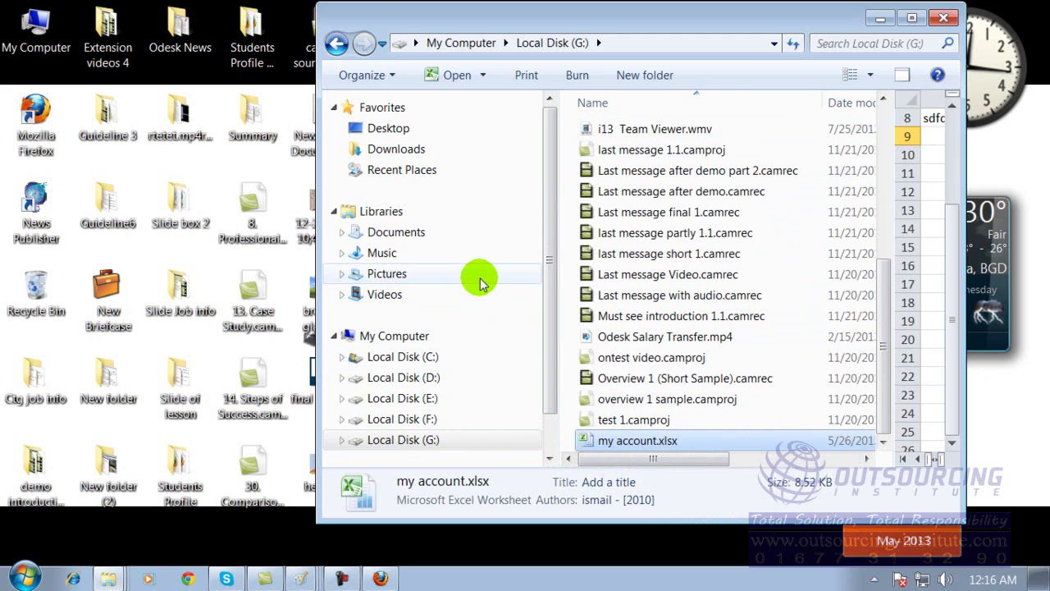
left_click(402, 318)
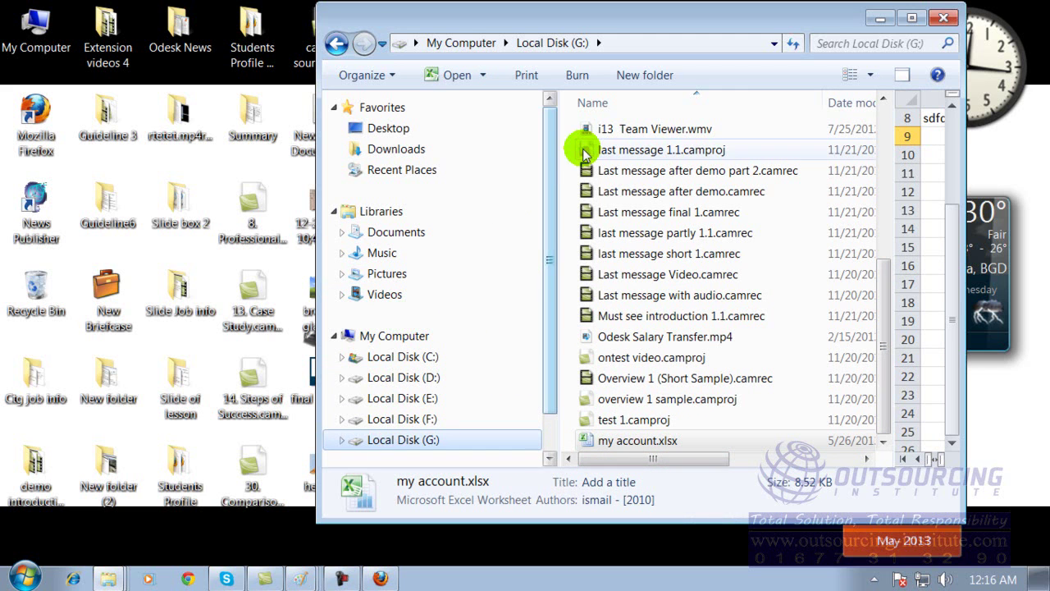
left_click(943, 18)
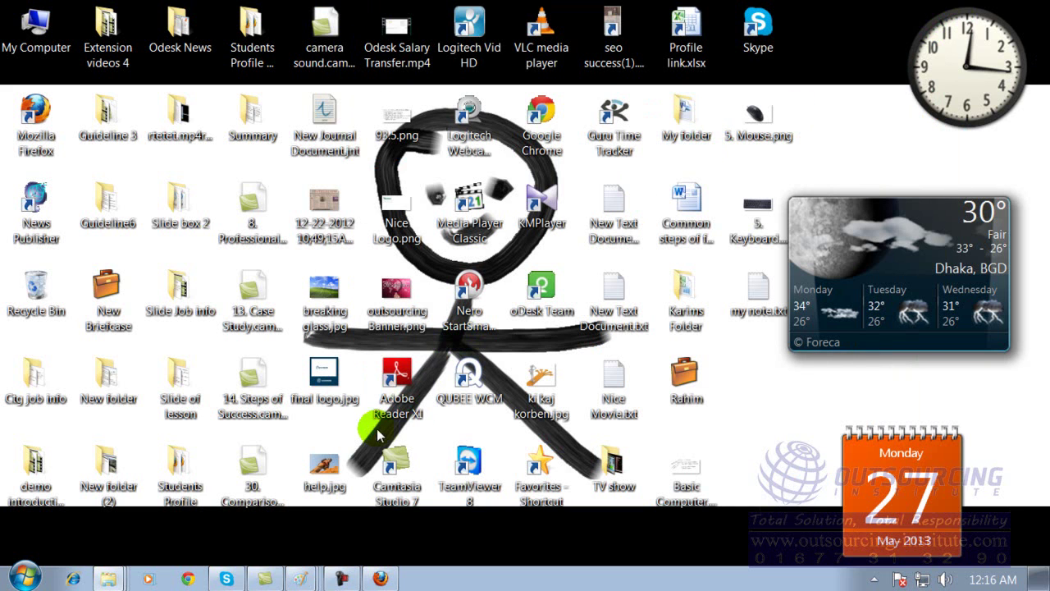
- Open the Downloads folder through My Computer and look for program setup files such as Nero-9.4.12.3d_free.exe
left_click(45, 41)
double_click(45, 41)
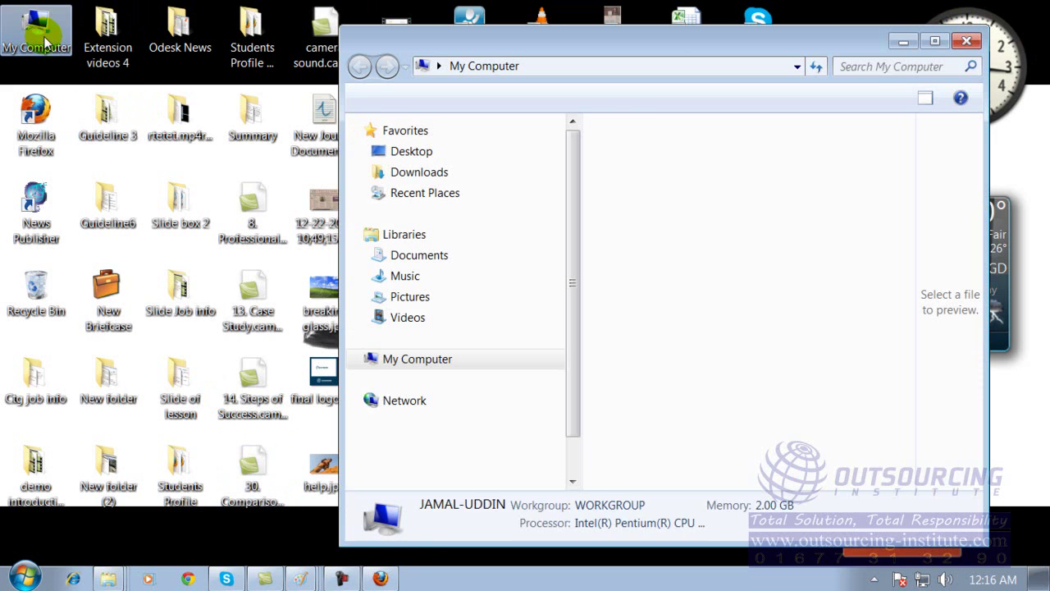
left_click(421, 173)
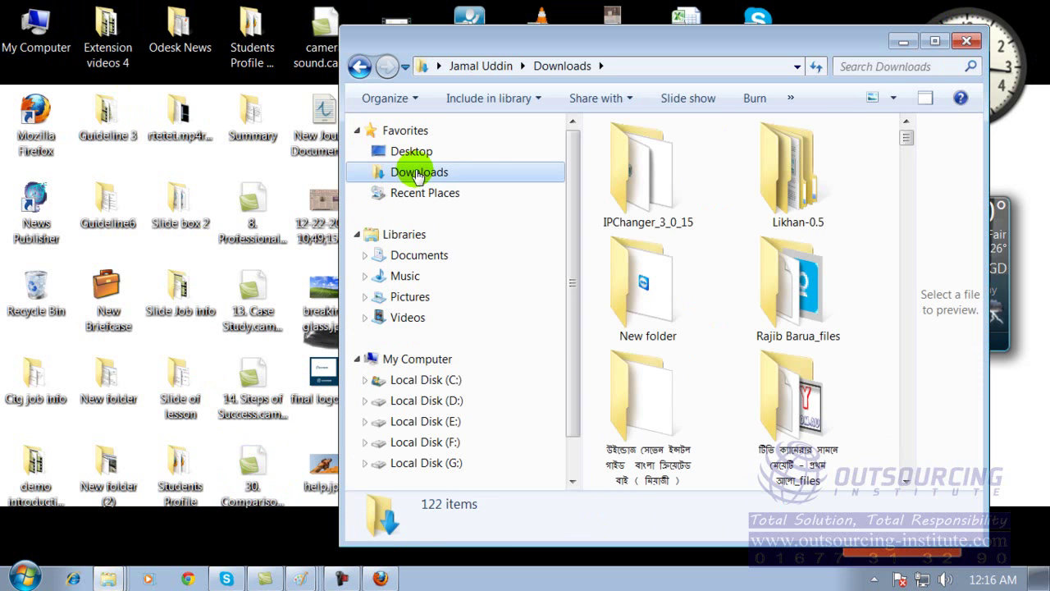
left_click_drag(906, 139, 886, 317)
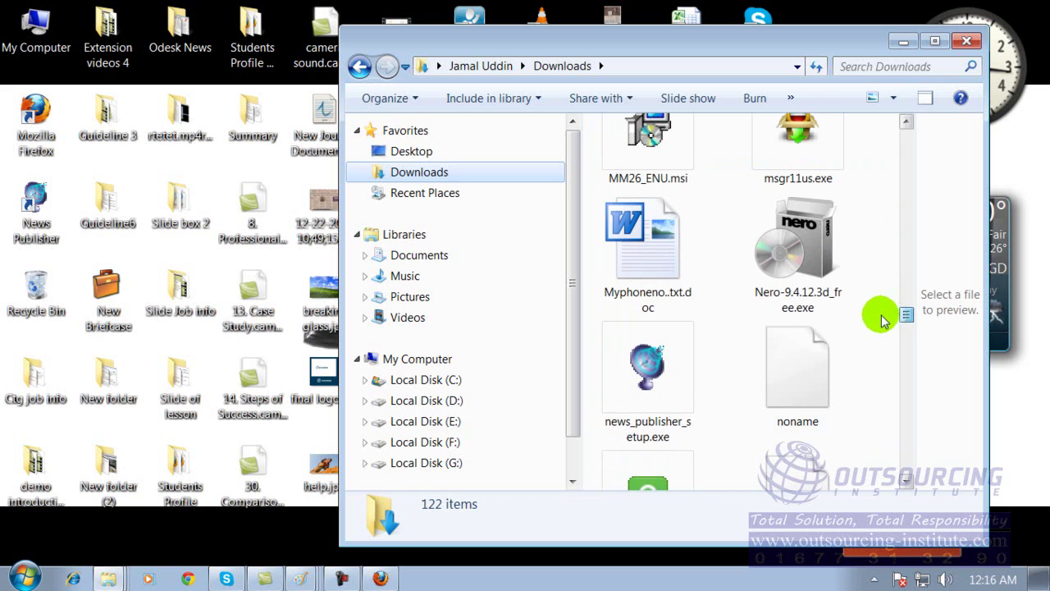
left_click(771, 250)
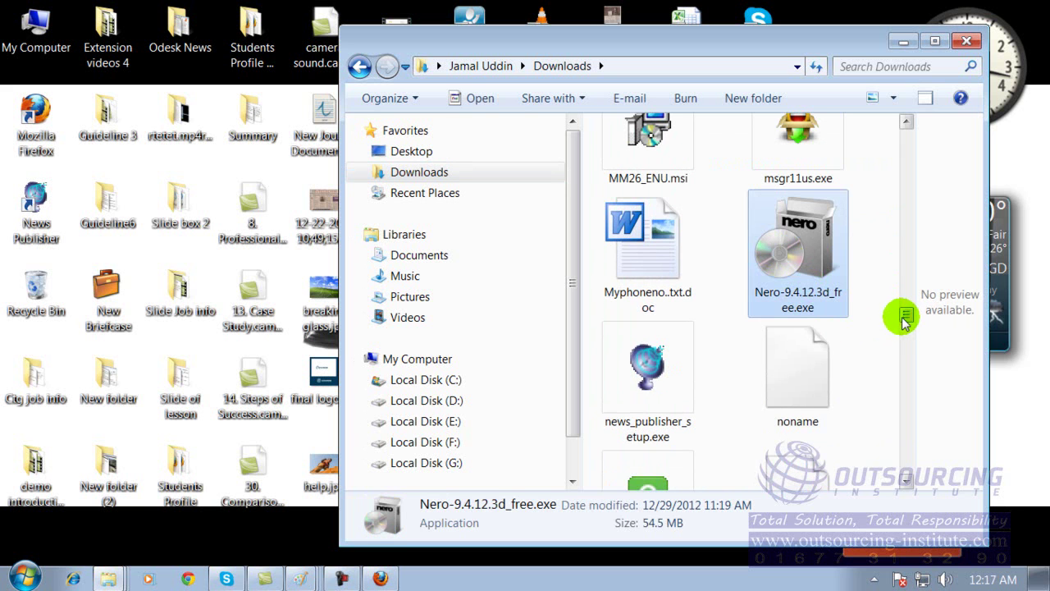
mouse_move(902, 317)
left_mouse_down()
mouse_move(907, 347)
mouse_move(902, 323)
left_mouse_up()
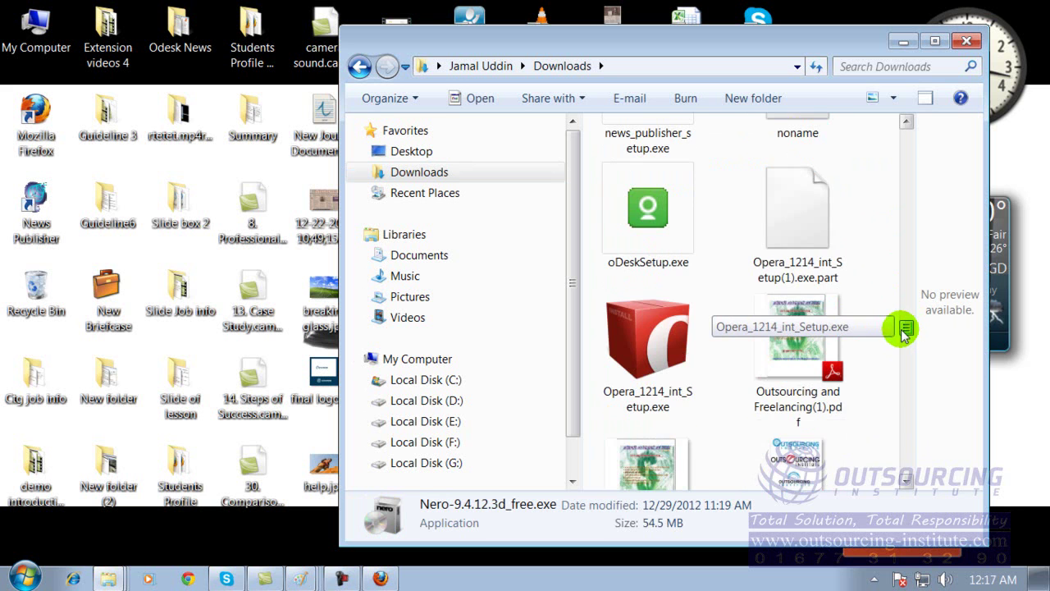
- Examine the setup file Opera_1214_int_Setup.exe in Downloads, including its file details and available file commands
left_click(644, 357)
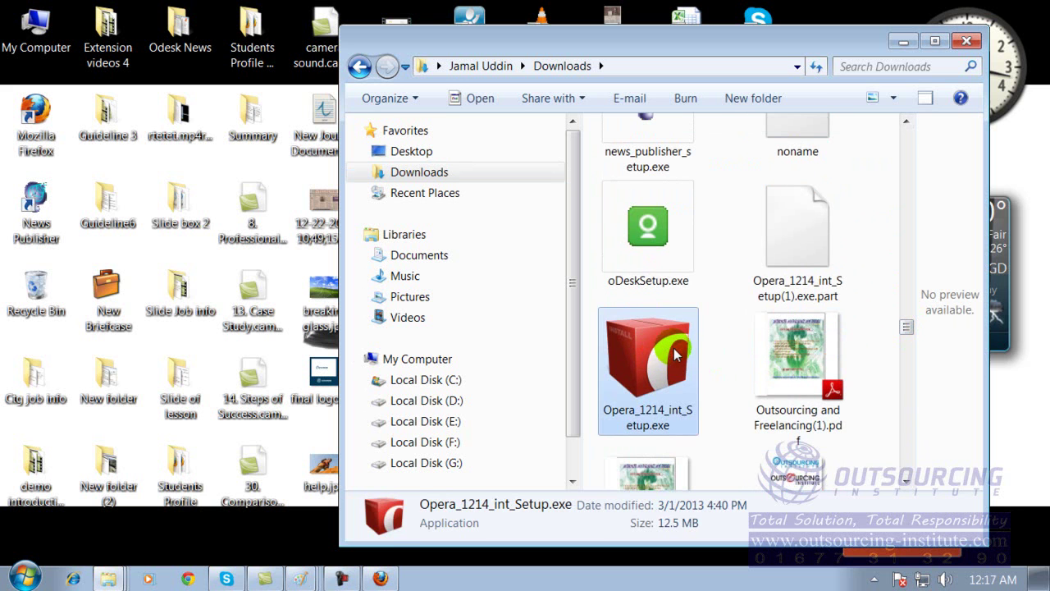
left_click(906, 326)
mouse_move(902, 326)
left_mouse_down()
mouse_move(900, 361)
mouse_move(900, 321)
mouse_move(906, 336)
left_mouse_up()
left_click(675, 324)
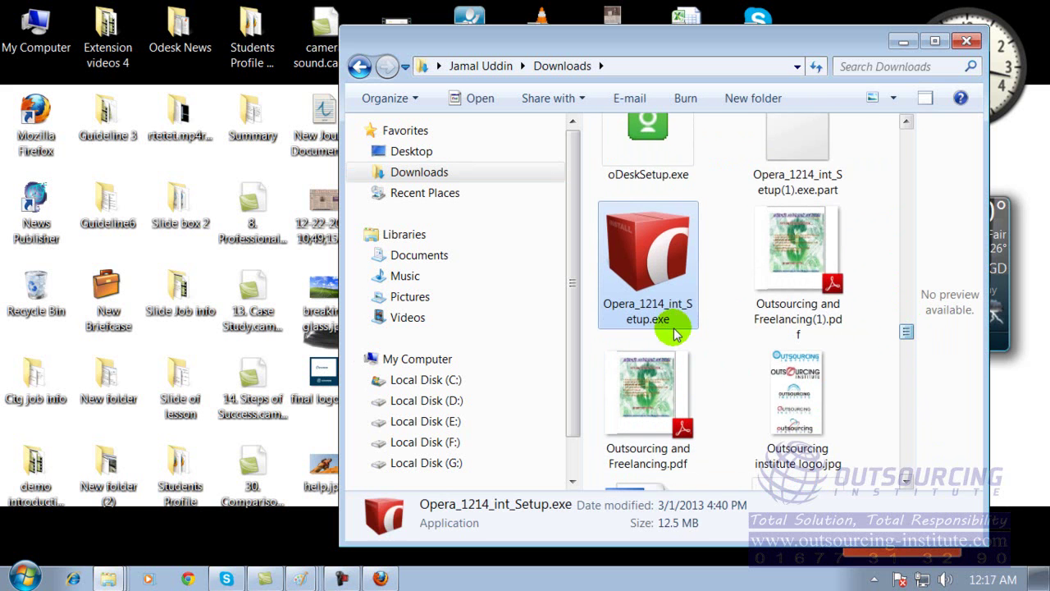
mouse_move(675, 317)
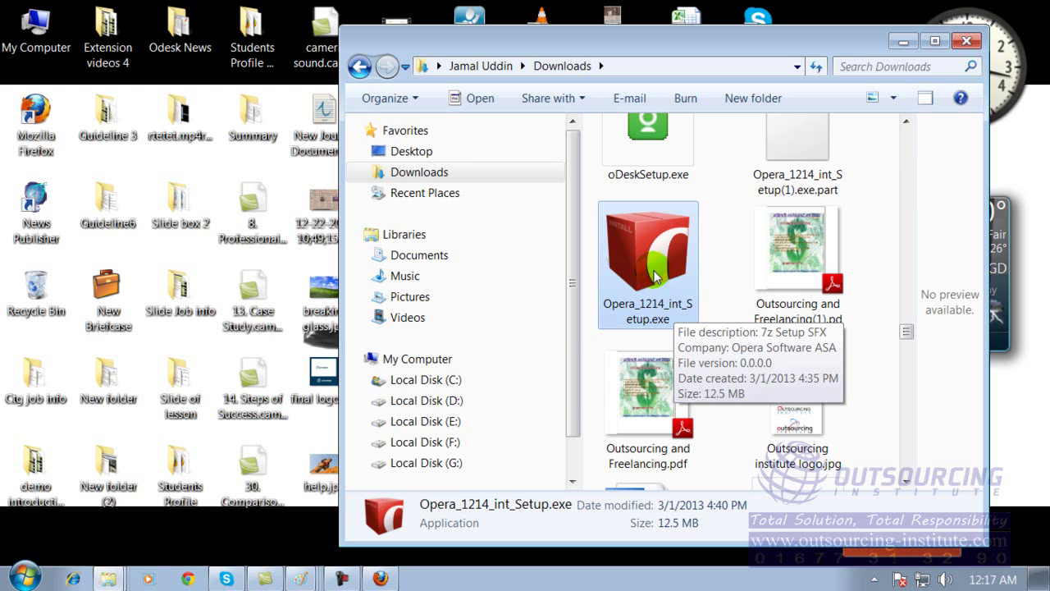
right_click(655, 276)
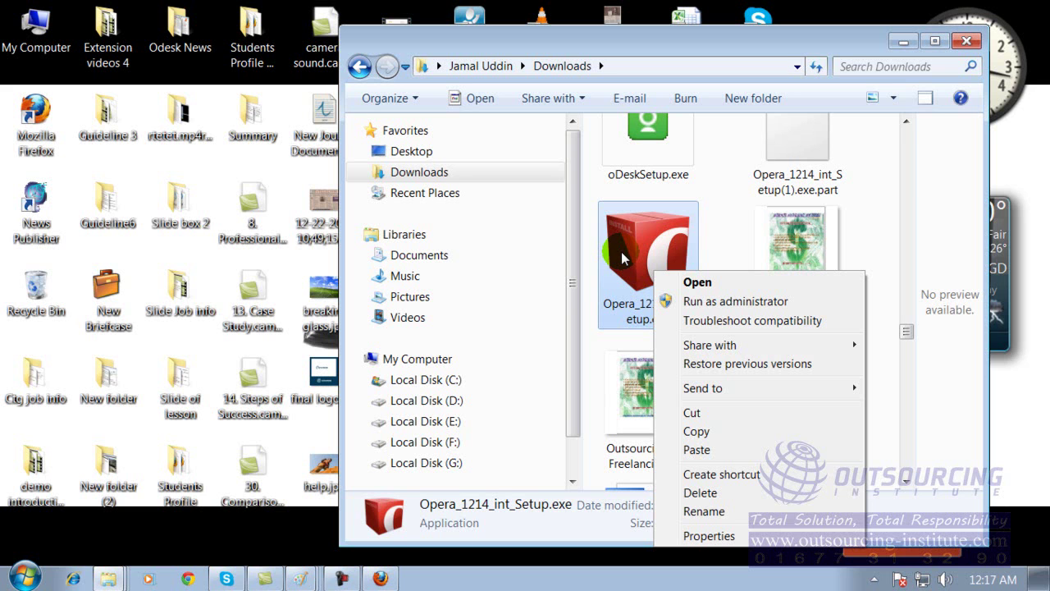
left_click(575, 239)
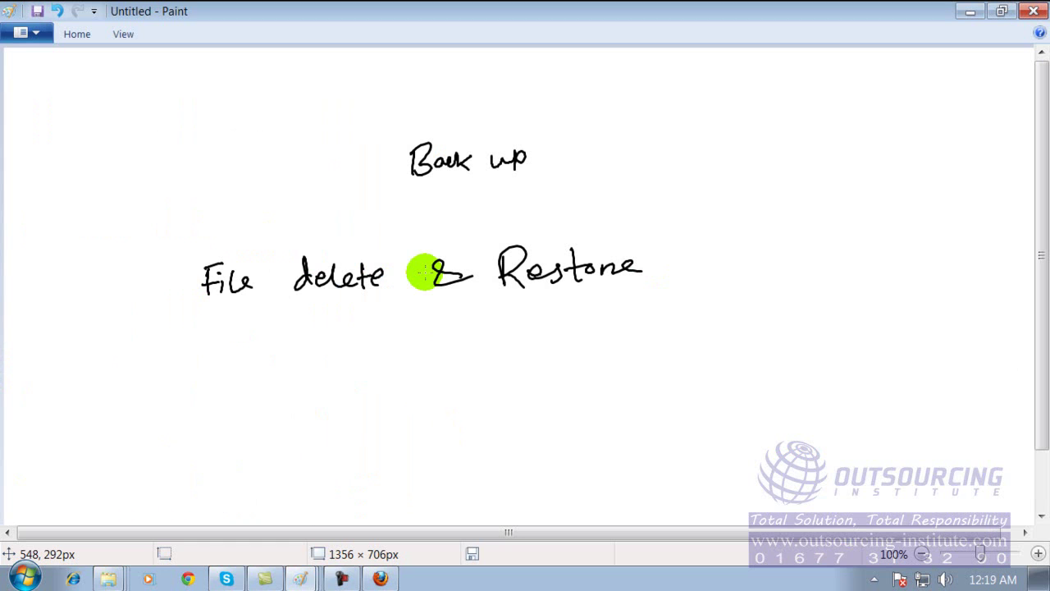
- Minimize the Paint note and delete breaking glass.jpg from the desktop to the Recycle Bin
left_click(971, 12)
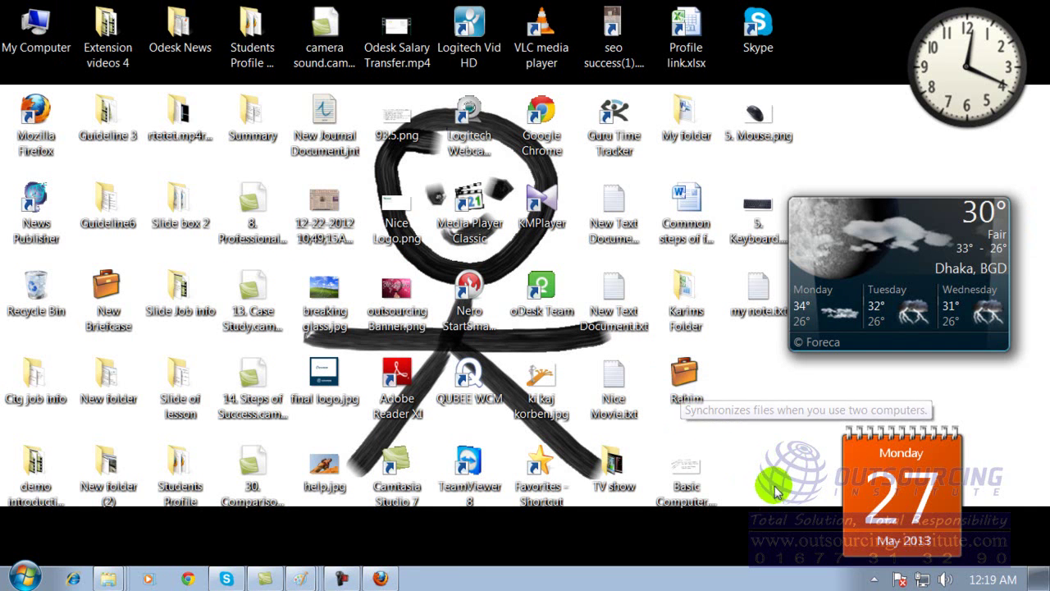
left_click(684, 370)
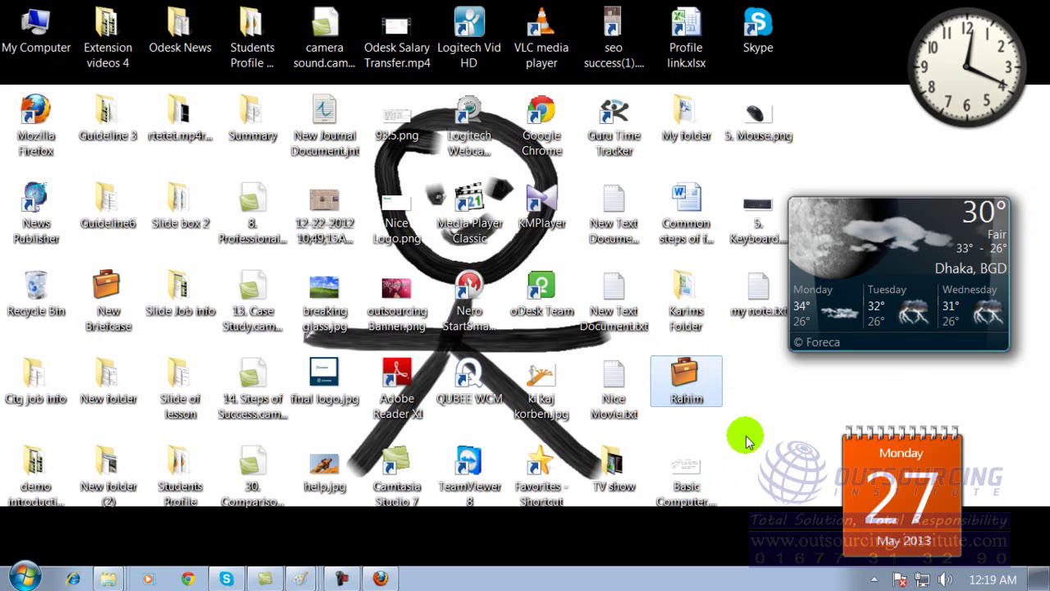
left_click(763, 358)
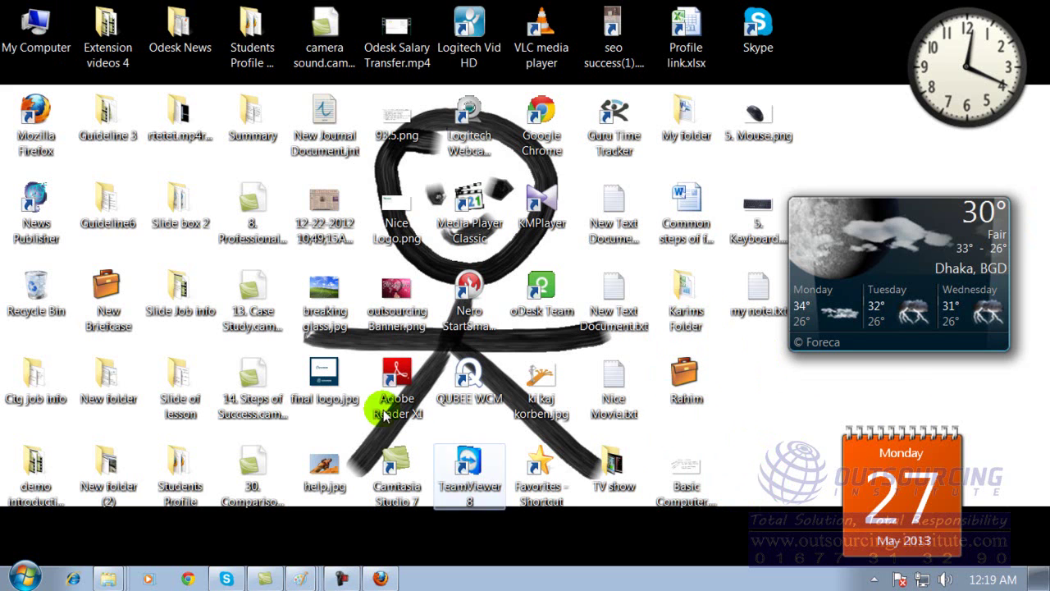
left_click(324, 303)
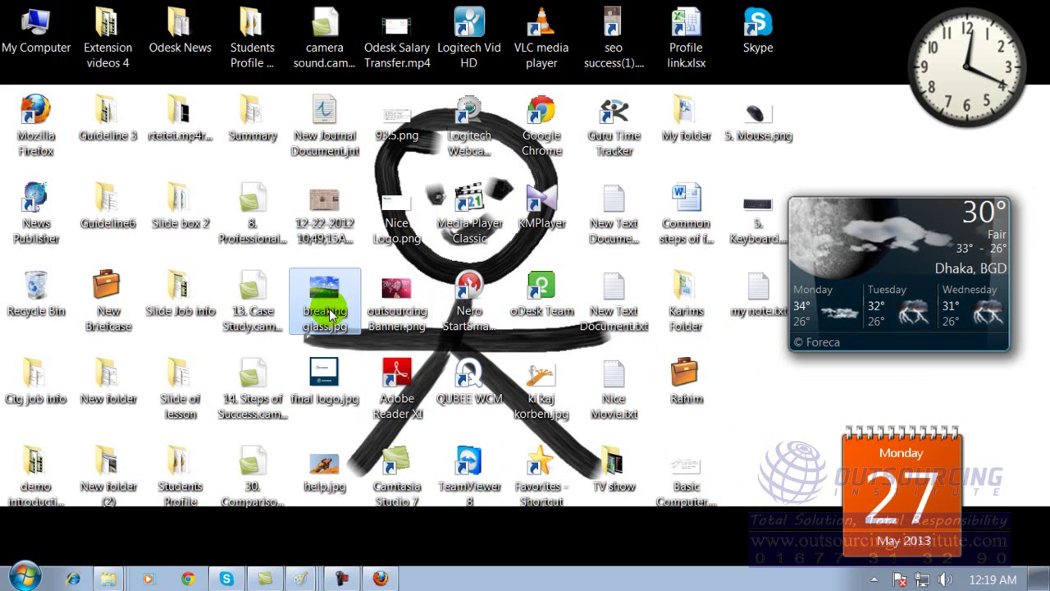
mouse_move(323, 318)
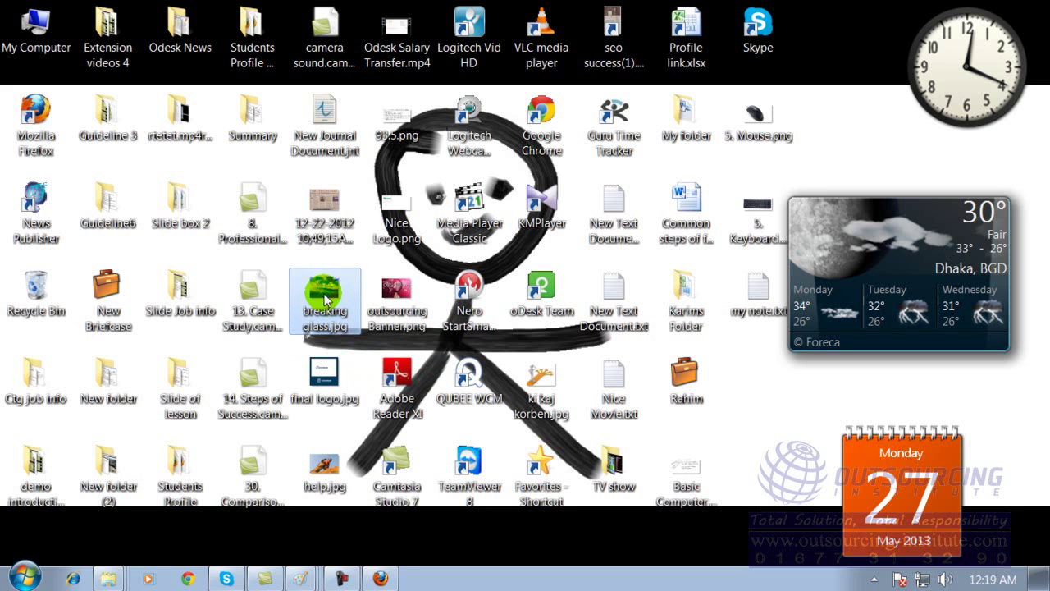
right_click(325, 299)
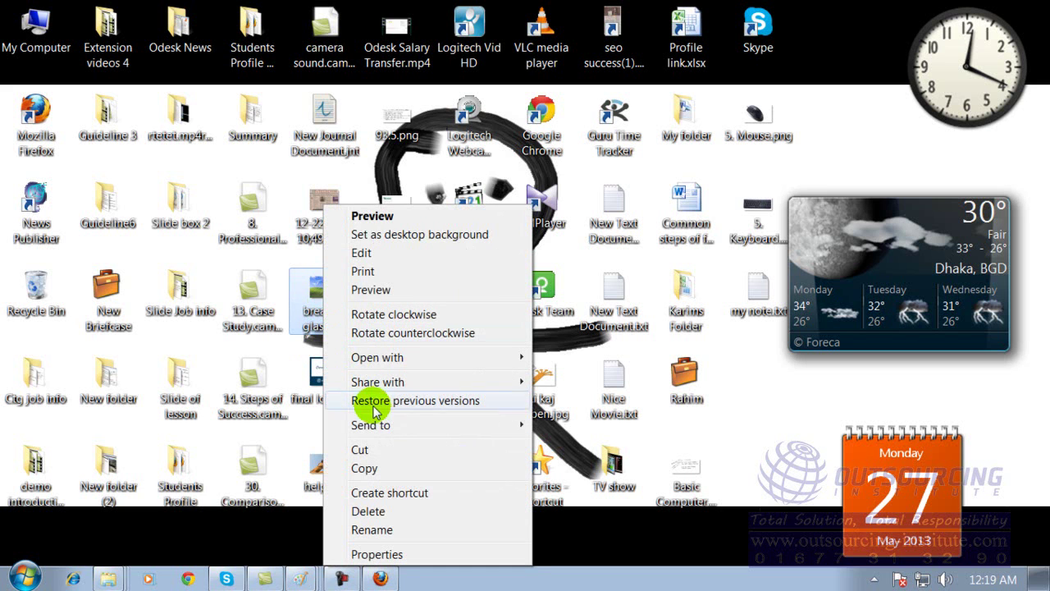
left_click(405, 512)
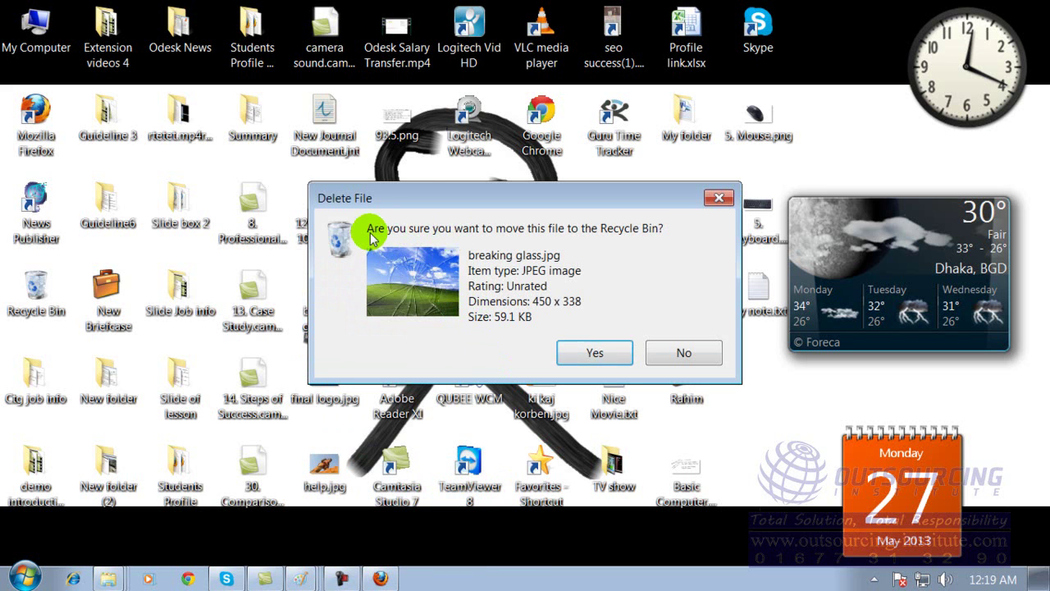
left_click(597, 352)
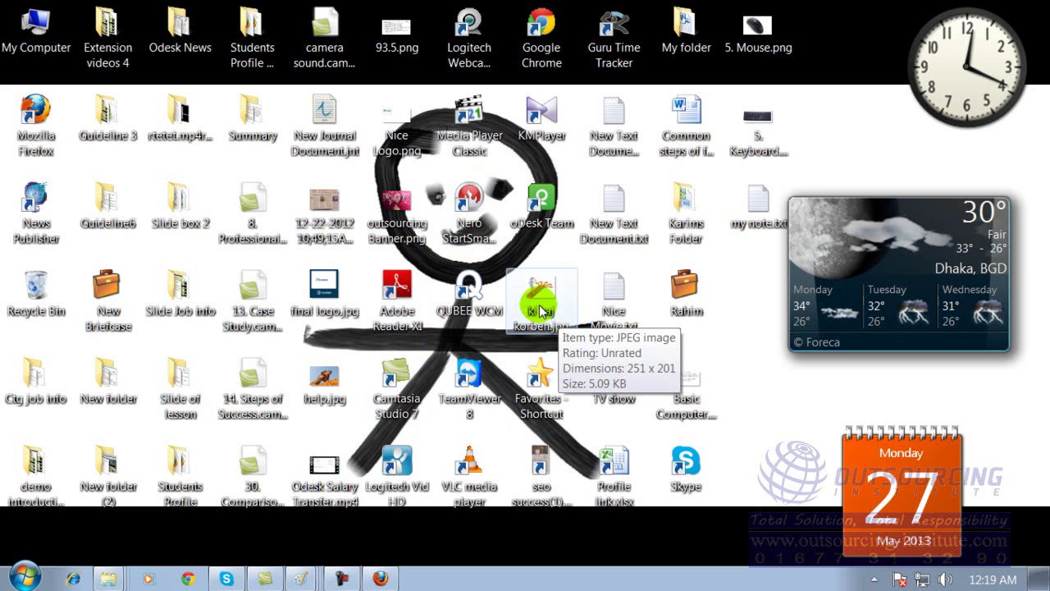
- Open the Recycle Bin and restore breaking glass.jpg to its original location
left_click(49, 292)
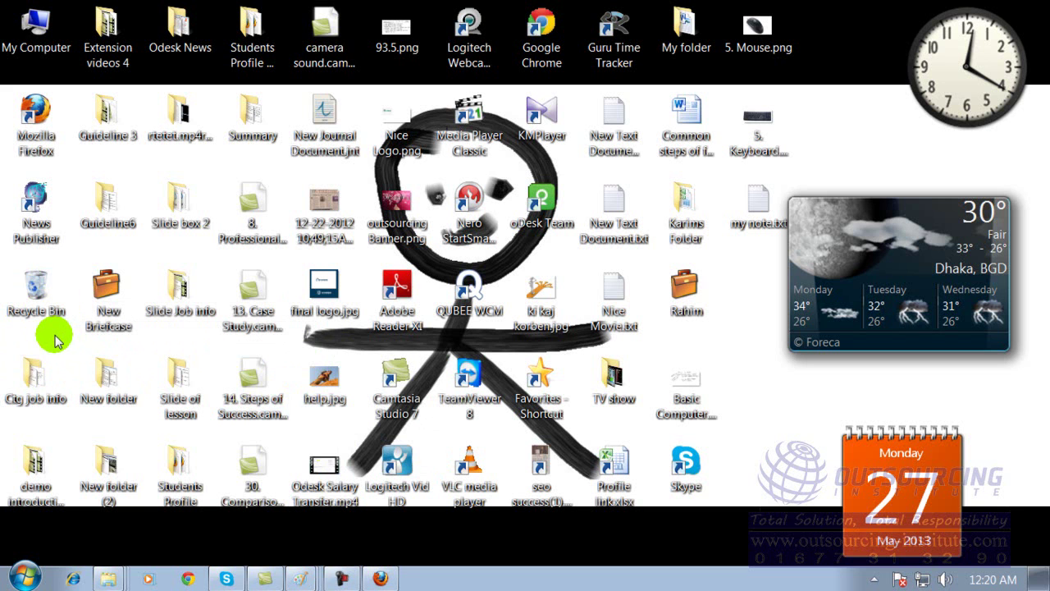
double_click(46, 291)
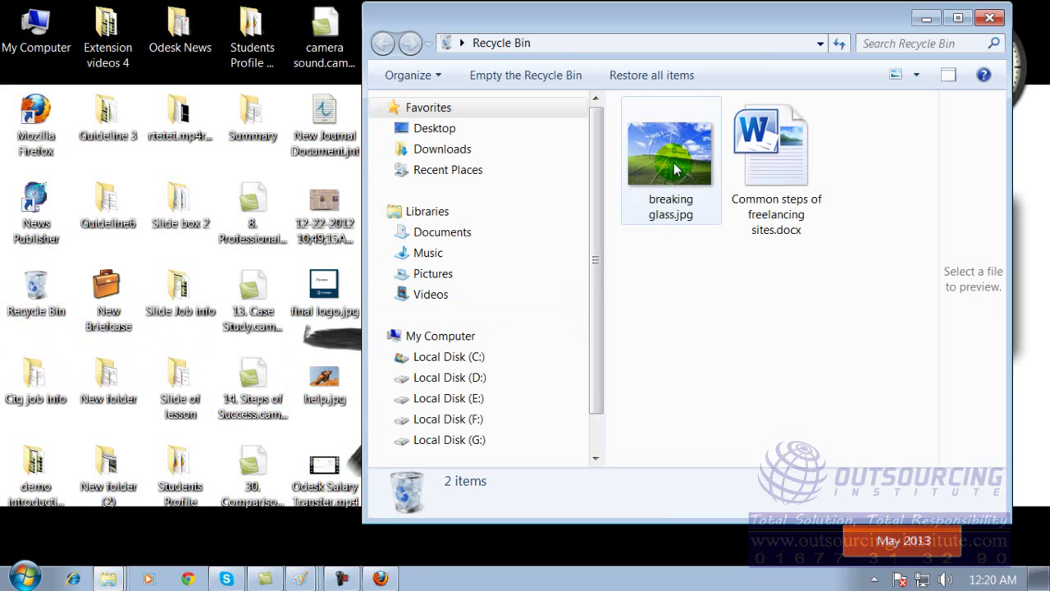
left_click(675, 169)
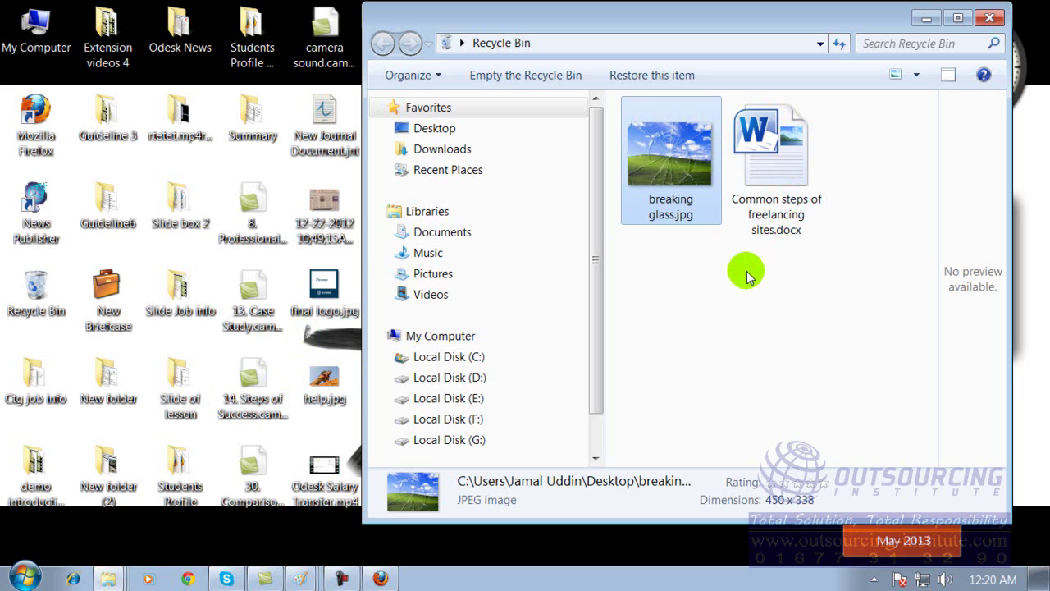
left_click(688, 169)
right_click(679, 164)
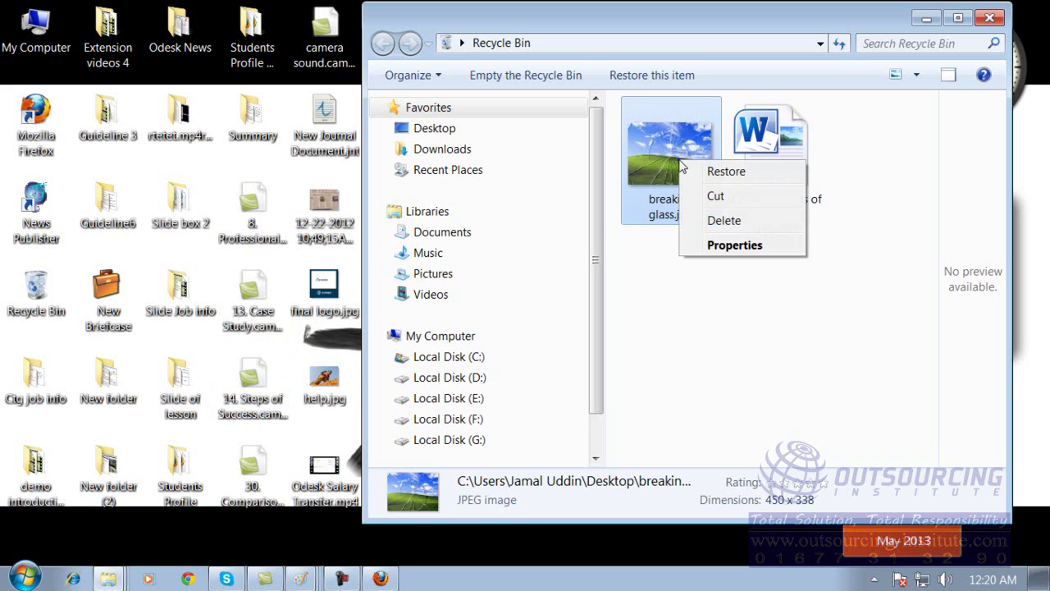
left_click(722, 174)
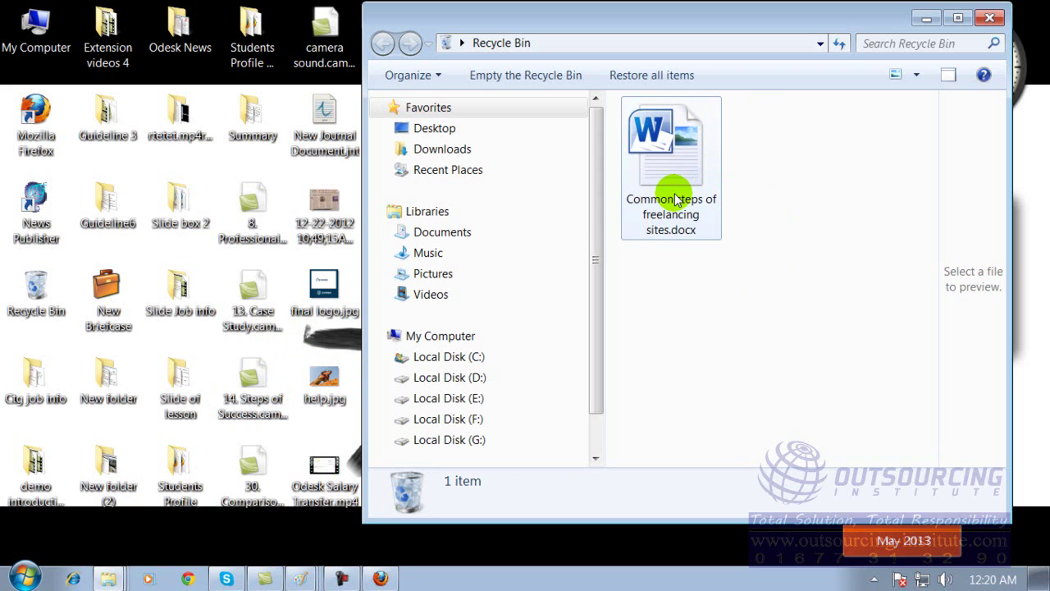
- Return to the desktop and move the restored breaking glass.jpg to the Recycle Bin again
key("super+d")
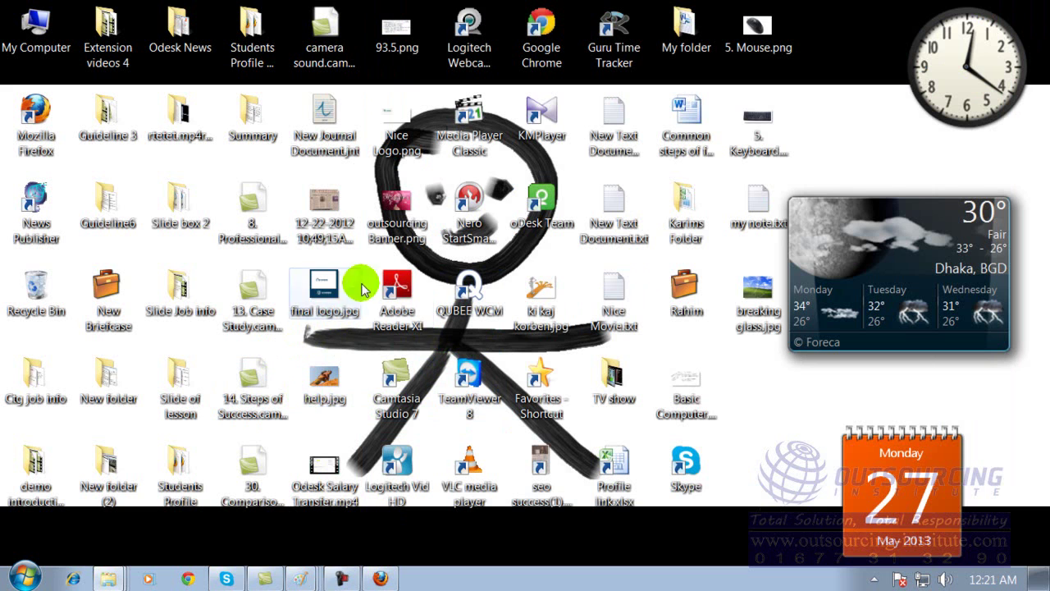
left_click(753, 338)
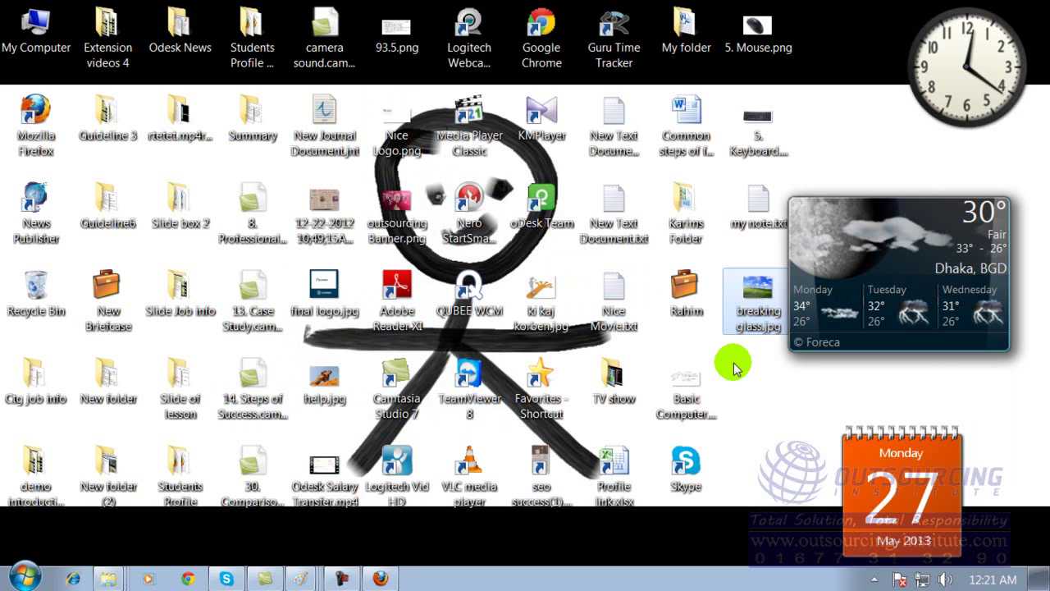
right_click(739, 296)
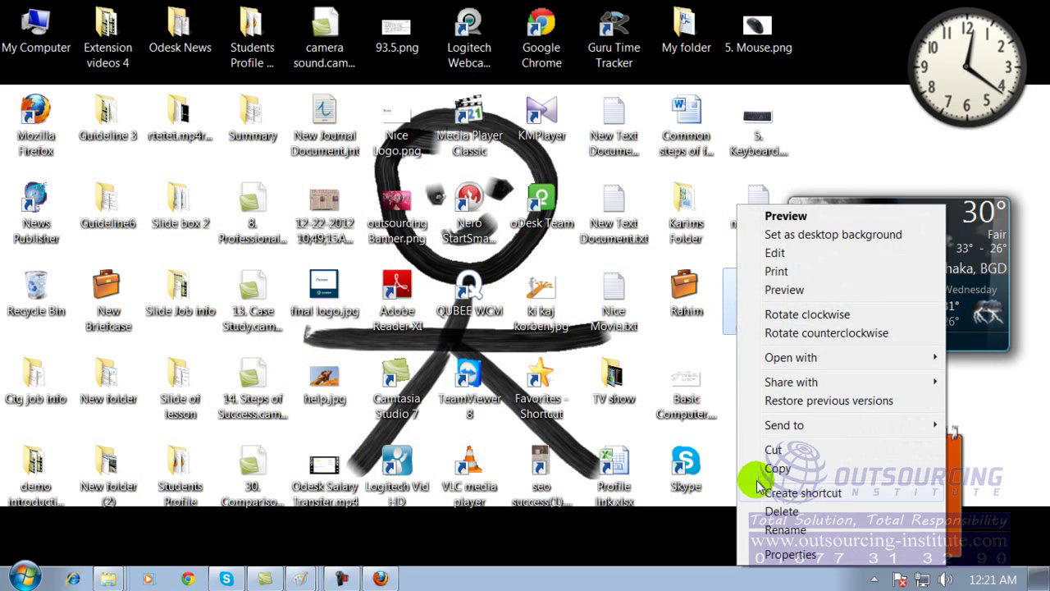
left_click(767, 512)
left_click(606, 353)
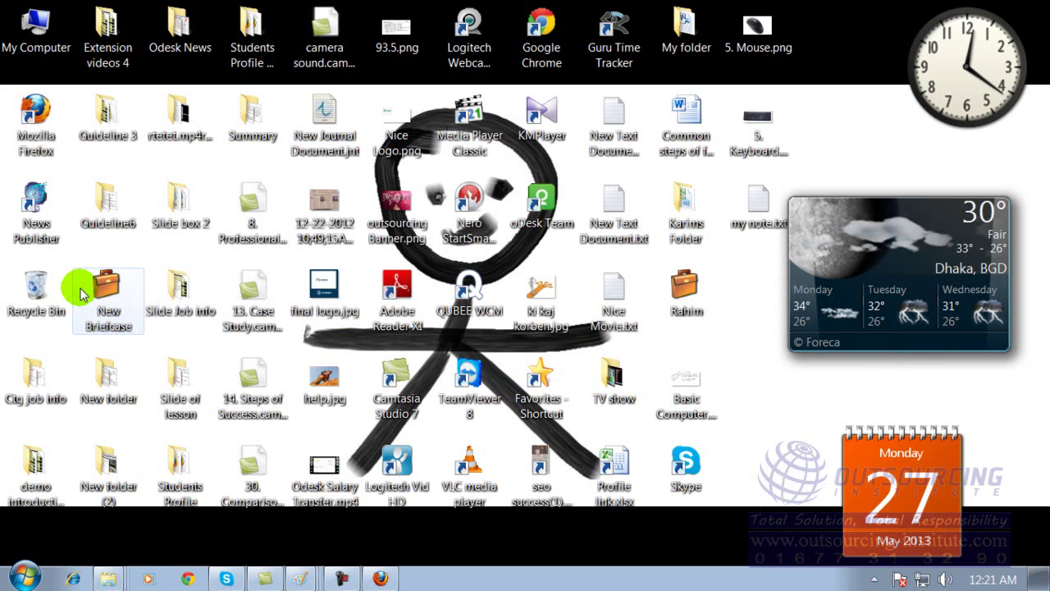
- Restore breaking glass.jpg from the Recycle Bin once more and close the Recycle Bin window
double_click(25, 287)
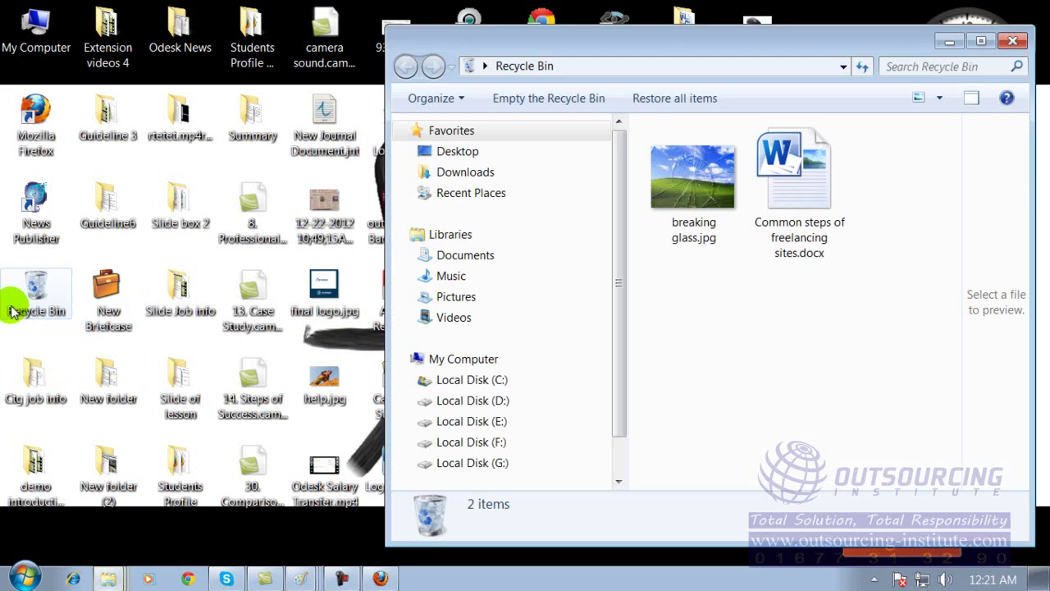
left_click(681, 196)
right_click(681, 196)
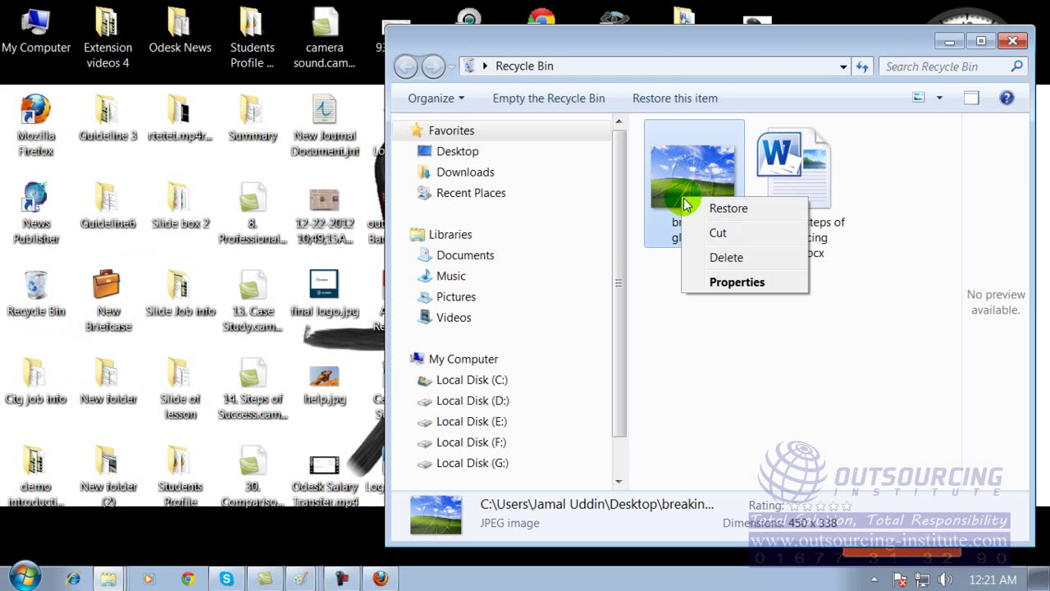
left_click(702, 210)
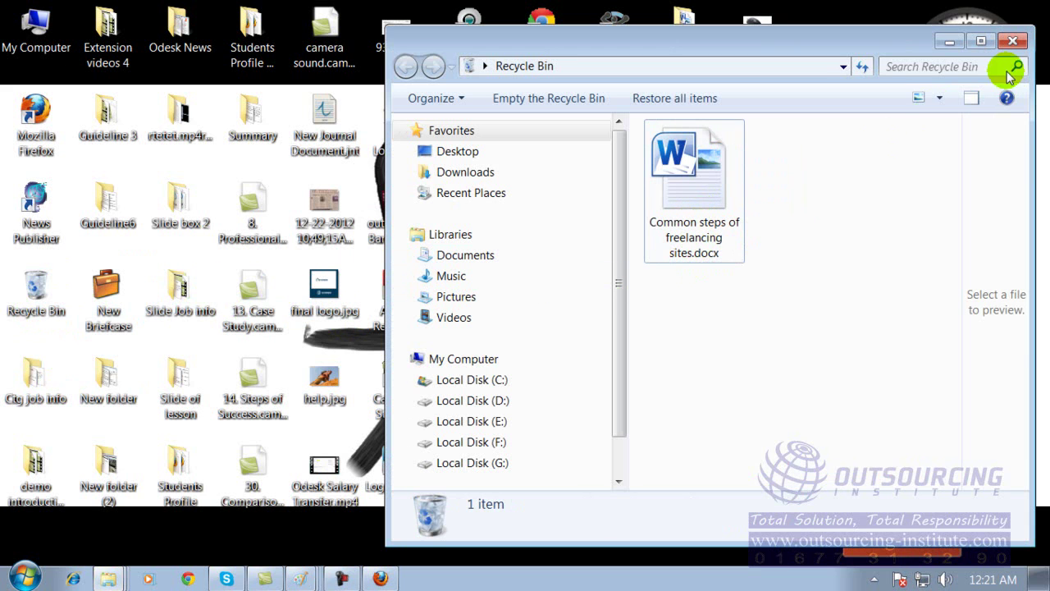
left_click(1013, 42)
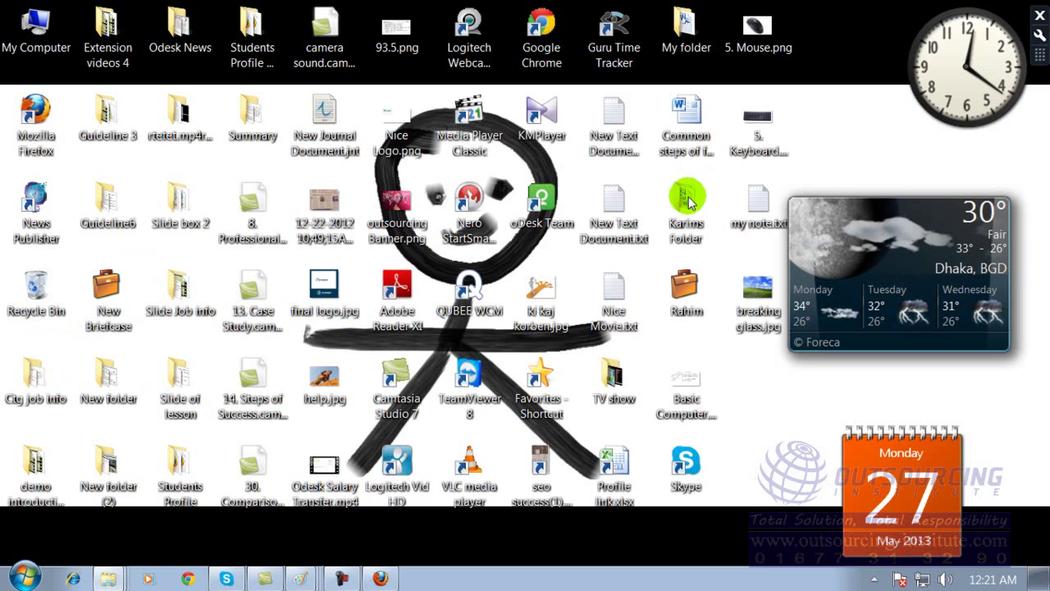
- Delete breaking glass.jpg from the desktop, confirming its move to the Recycle Bin
right_click(751, 322)
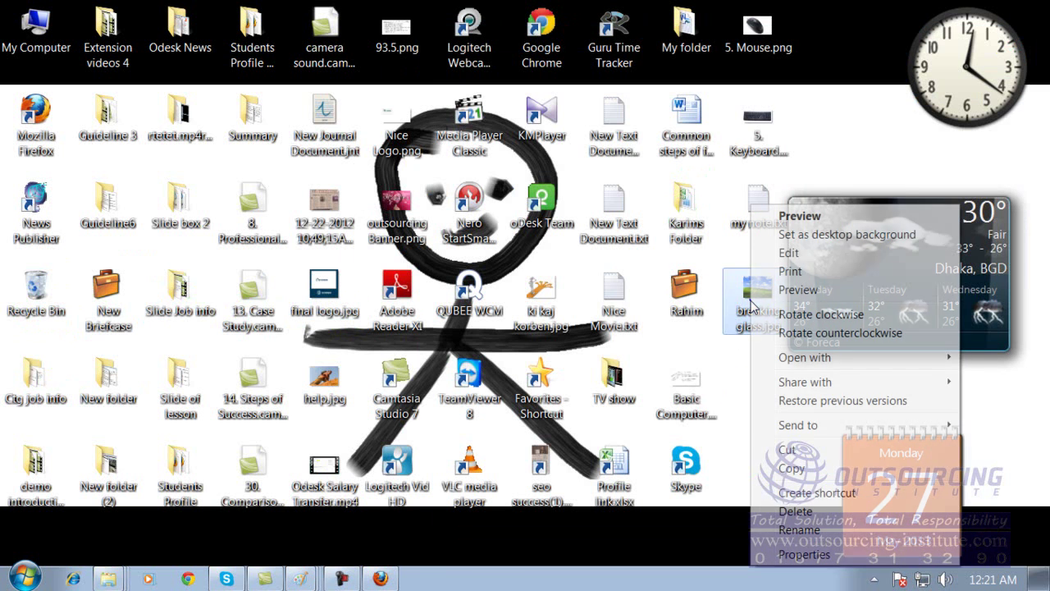
left_click(793, 510)
left_click(594, 353)
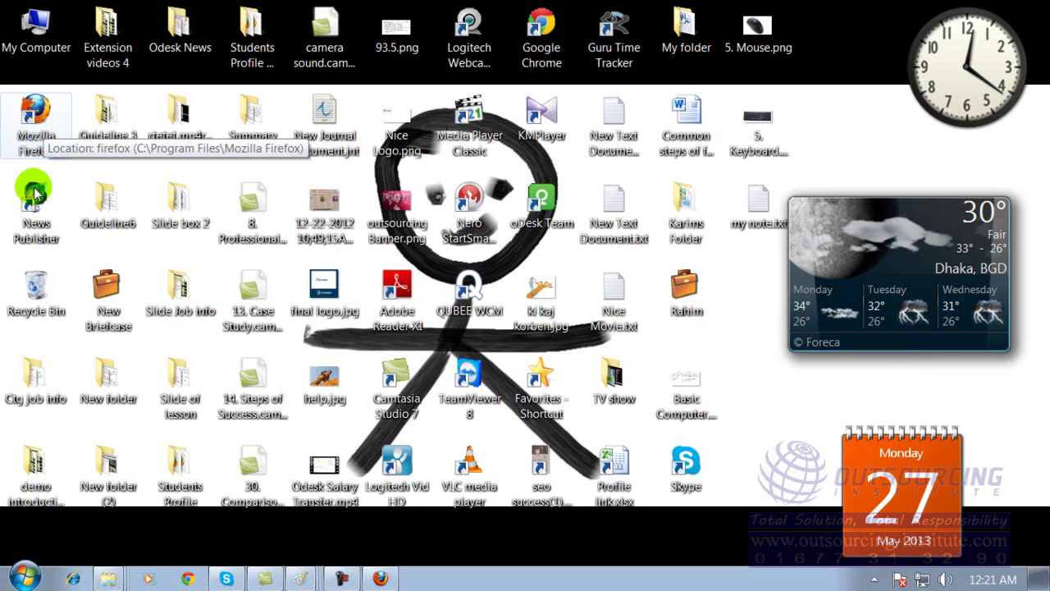
- Permanently delete breaking glass.jpg from the Recycle Bin, close the window and check the file's former place on the desktop
left_click(36, 285)
double_click(36, 285)
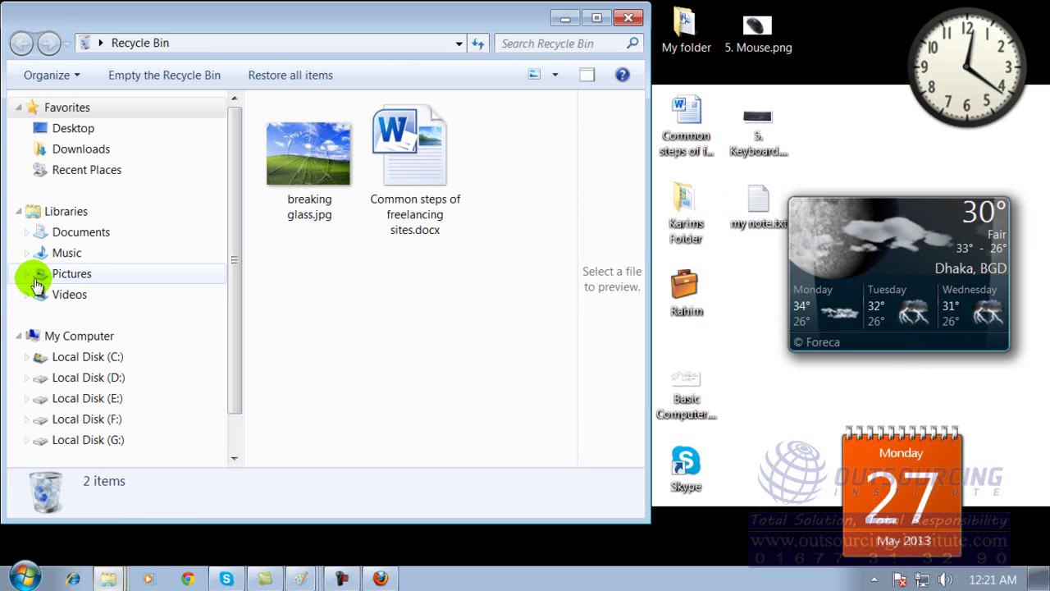
left_click(286, 172)
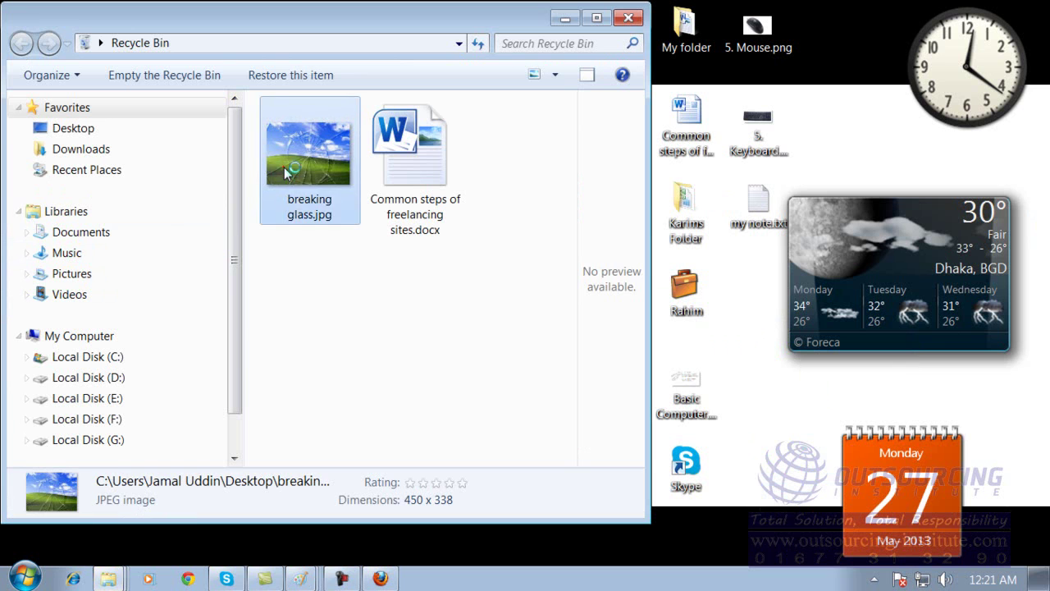
right_click(286, 172)
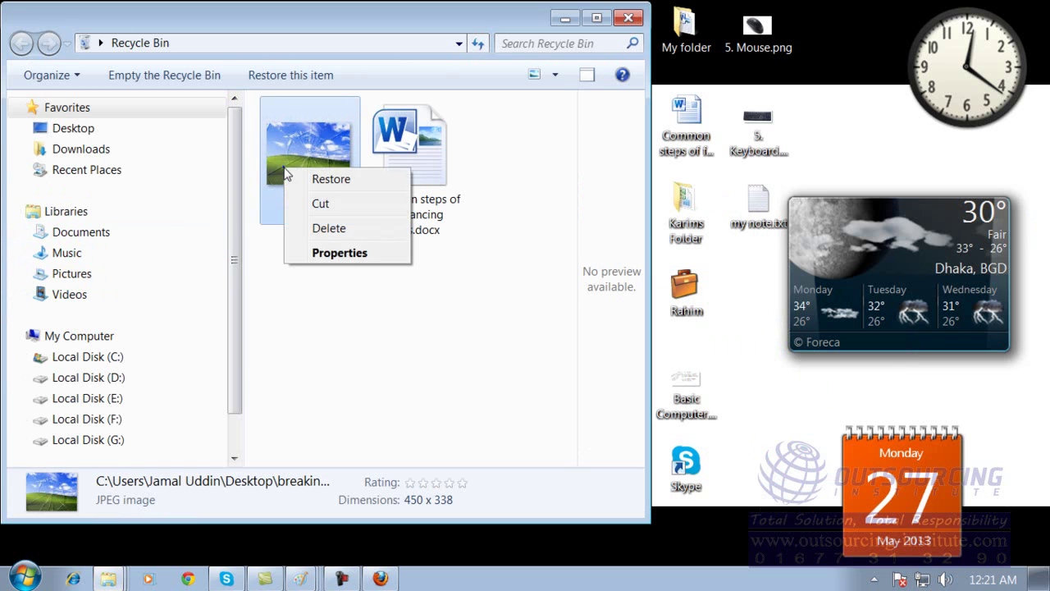
left_click(324, 229)
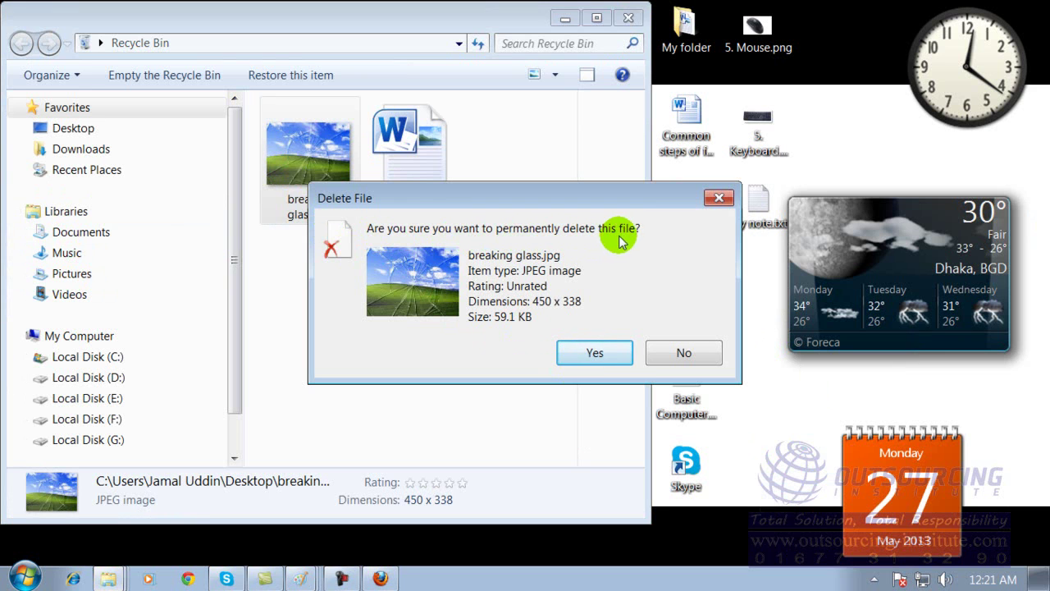
left_click(590, 355)
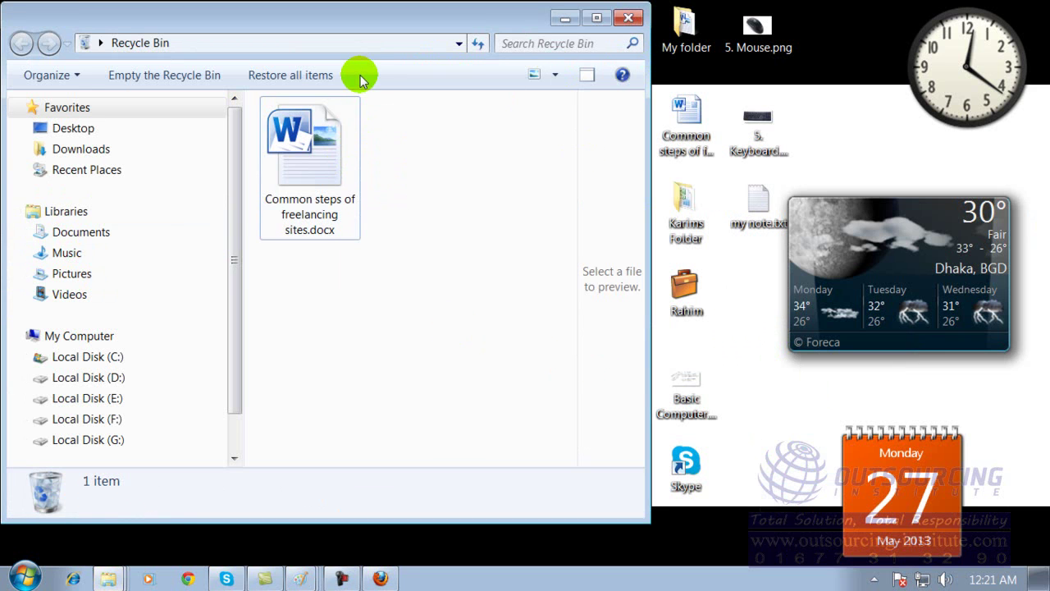
left_click(631, 20)
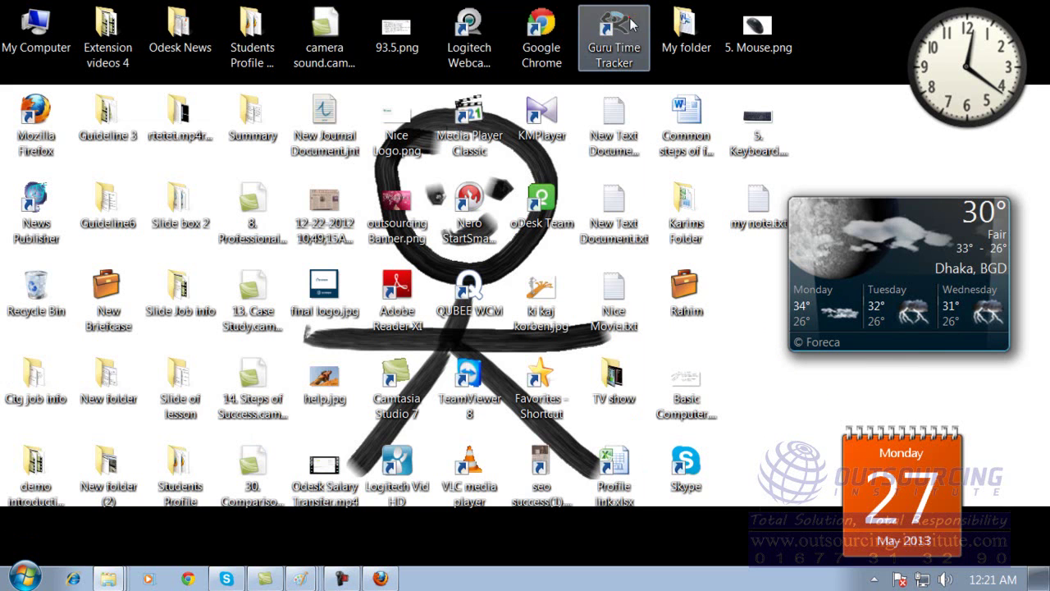
left_click(762, 301)
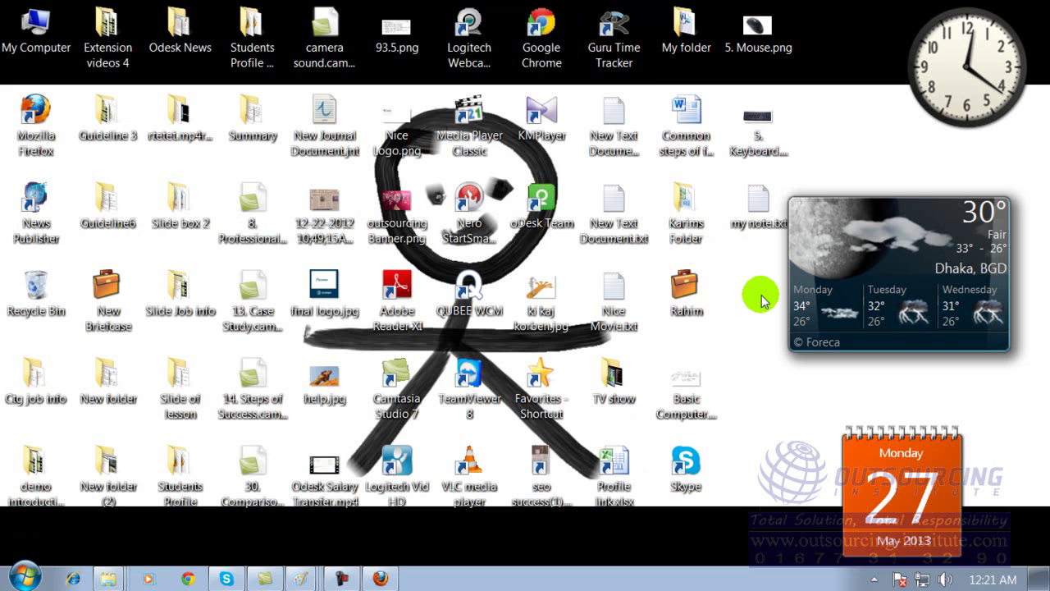